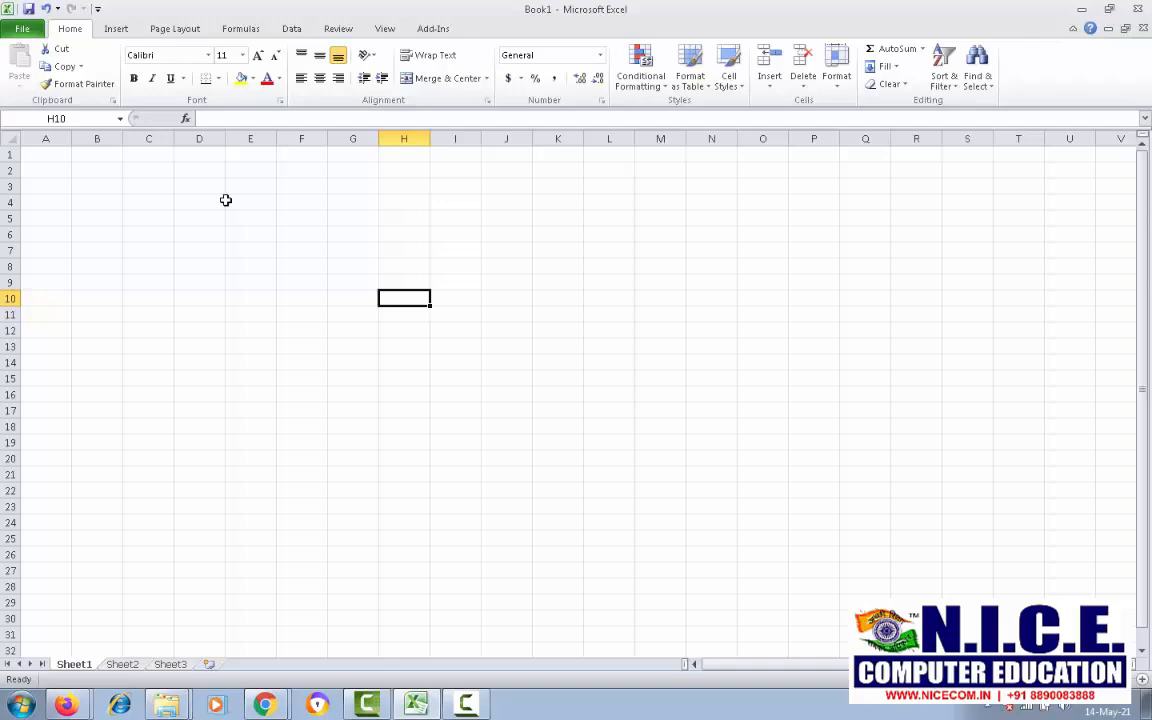
{"action": "left_click", "coordinate": [80, 185]}
{"action": "left_click", "coordinate": [136, 185]}
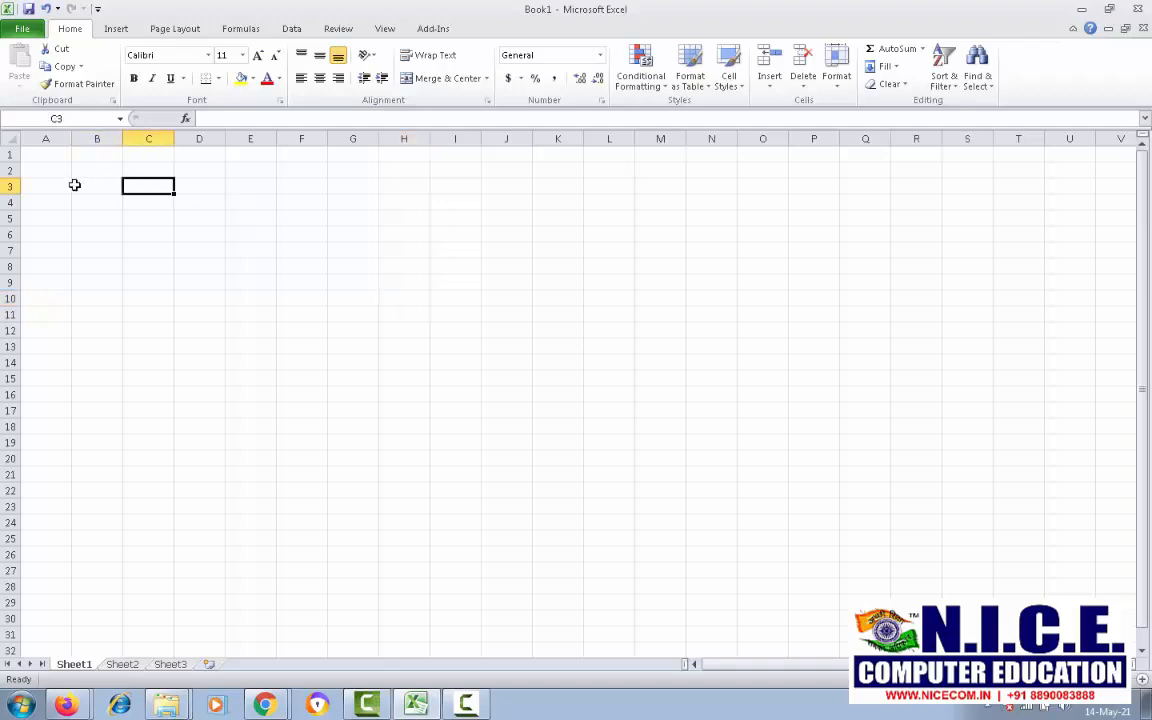
{"action": "left_click", "coordinate": [52, 186]}
{"action": "left_click", "coordinate": [106, 186]}
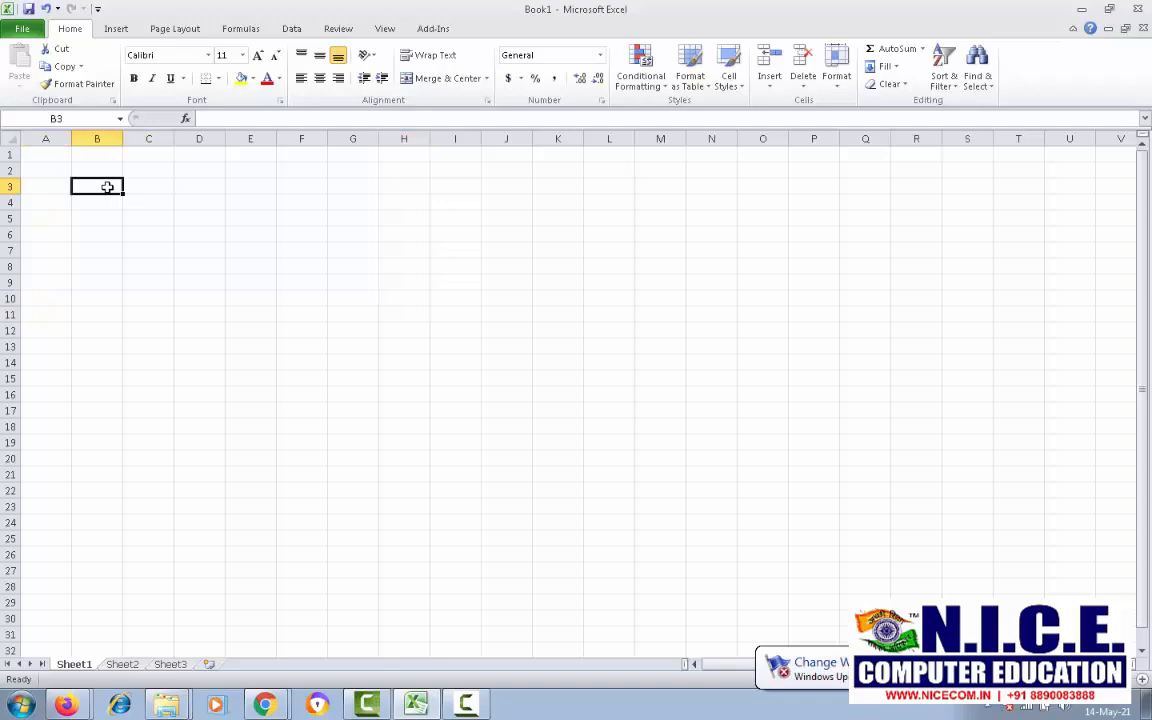
- Enter the column headings ROLL NO., NAME and CLASS in cells A3 to C3
{"action": "left_click", "coordinate": [60, 185]}
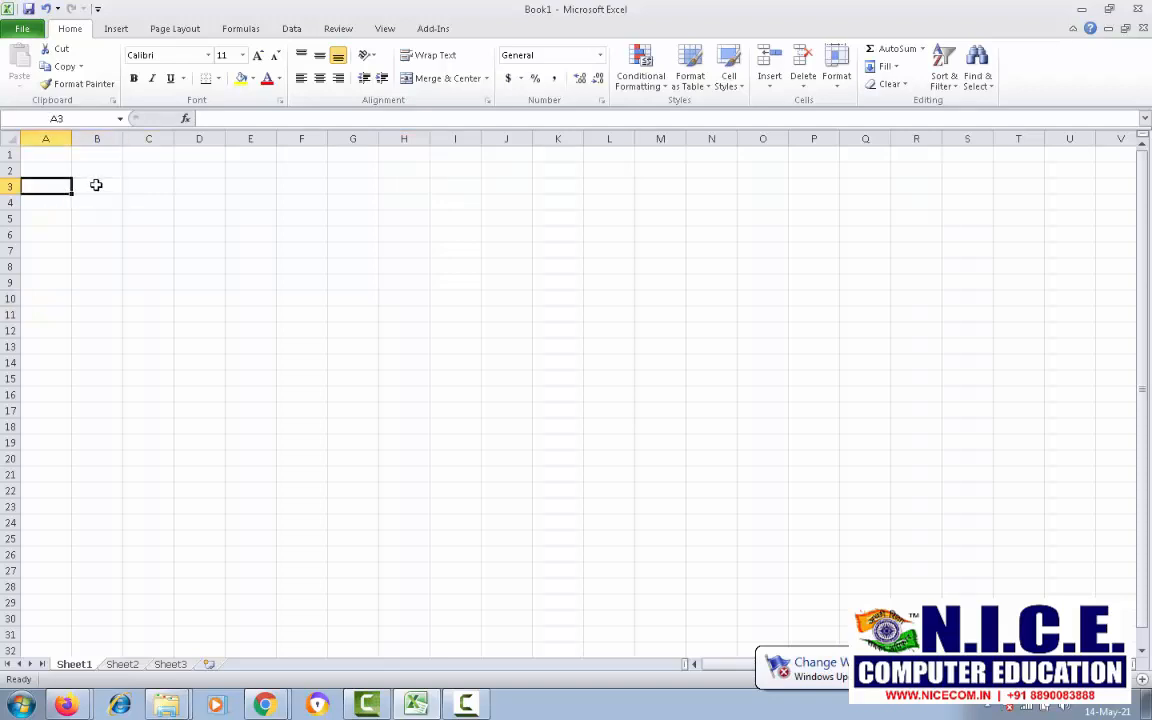
{"action": "type", "text": "ROLL"}
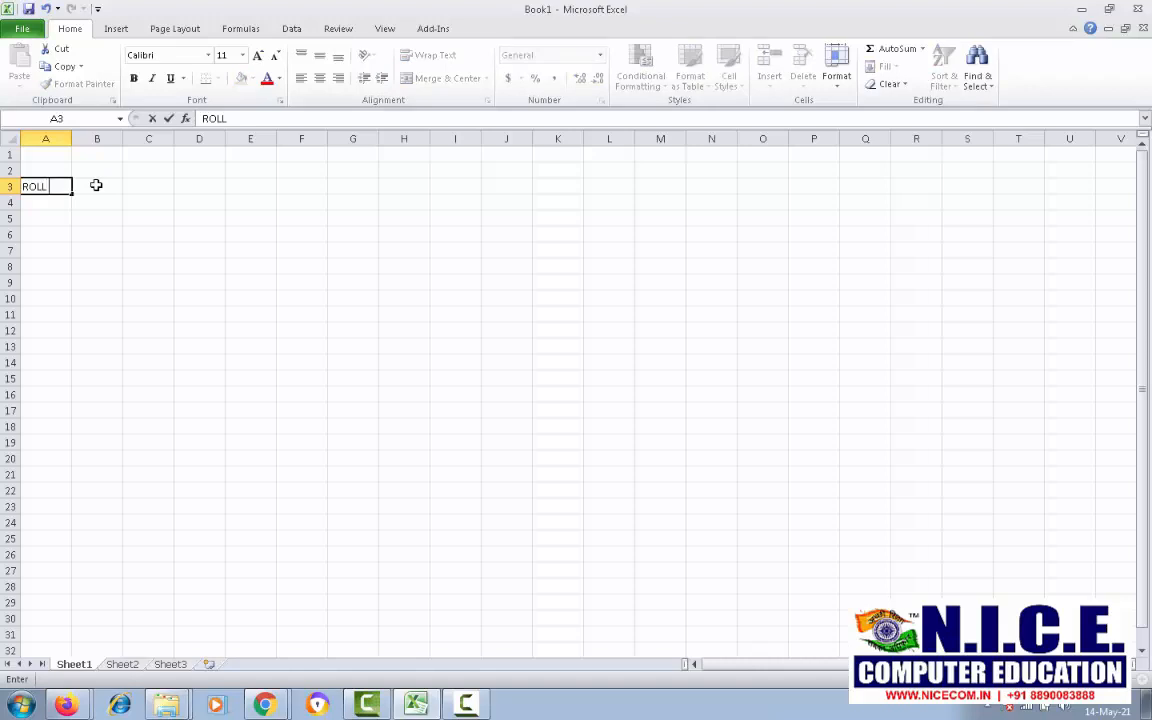
{"action": "type", "text": " NO."}
{"action": "left_click", "coordinate": [96, 185]}
{"action": "type", "text": "NA"}
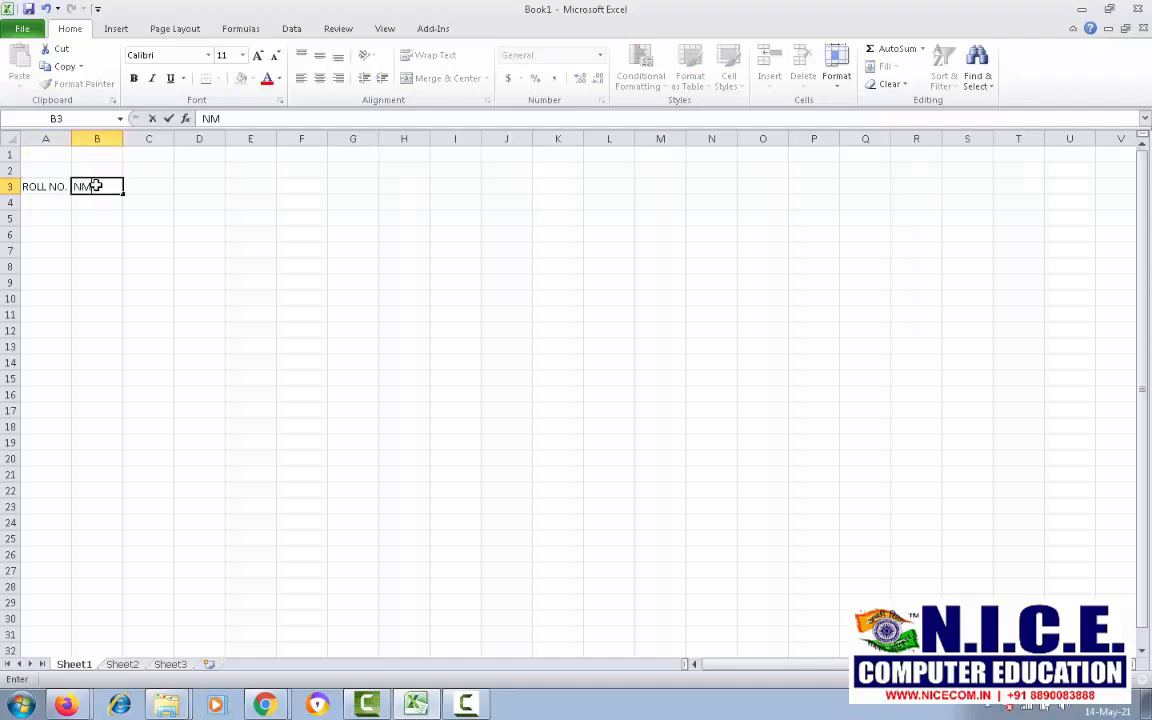
{"action": "key", "text": "BackSpace"}
{"action": "type", "text": "AME"}
{"action": "key", "text": "Tab"}
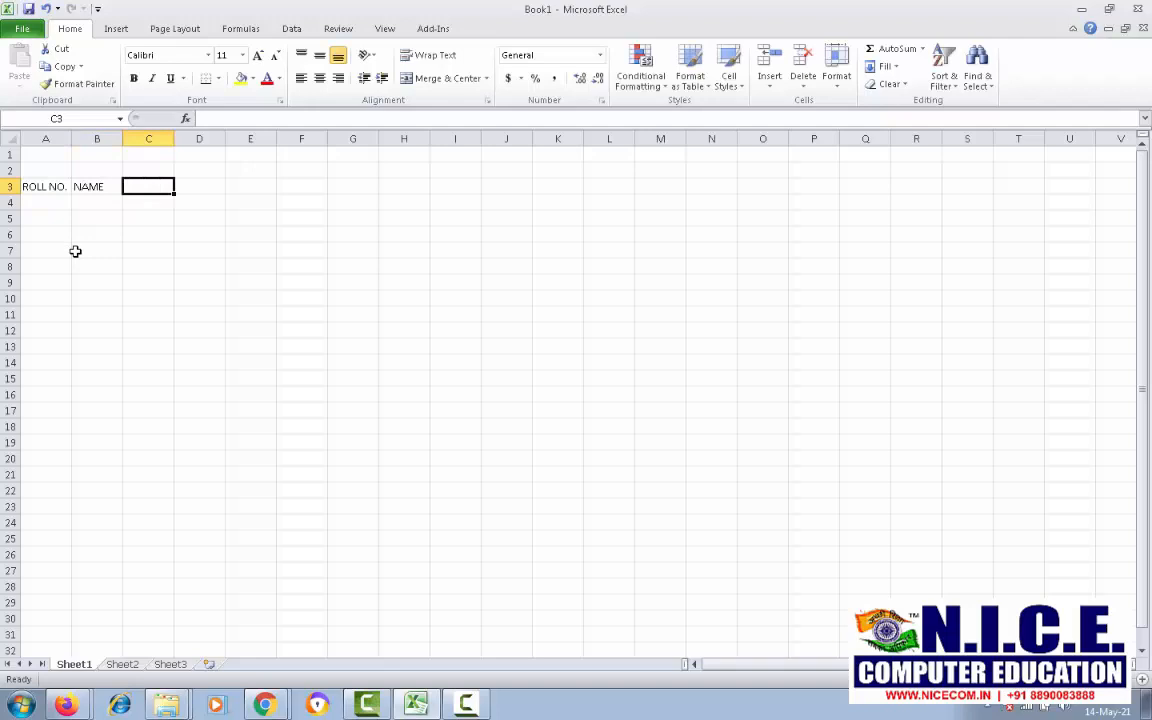
{"action": "type", "text": "CLASS"}
{"action": "key", "text": "Tab"}
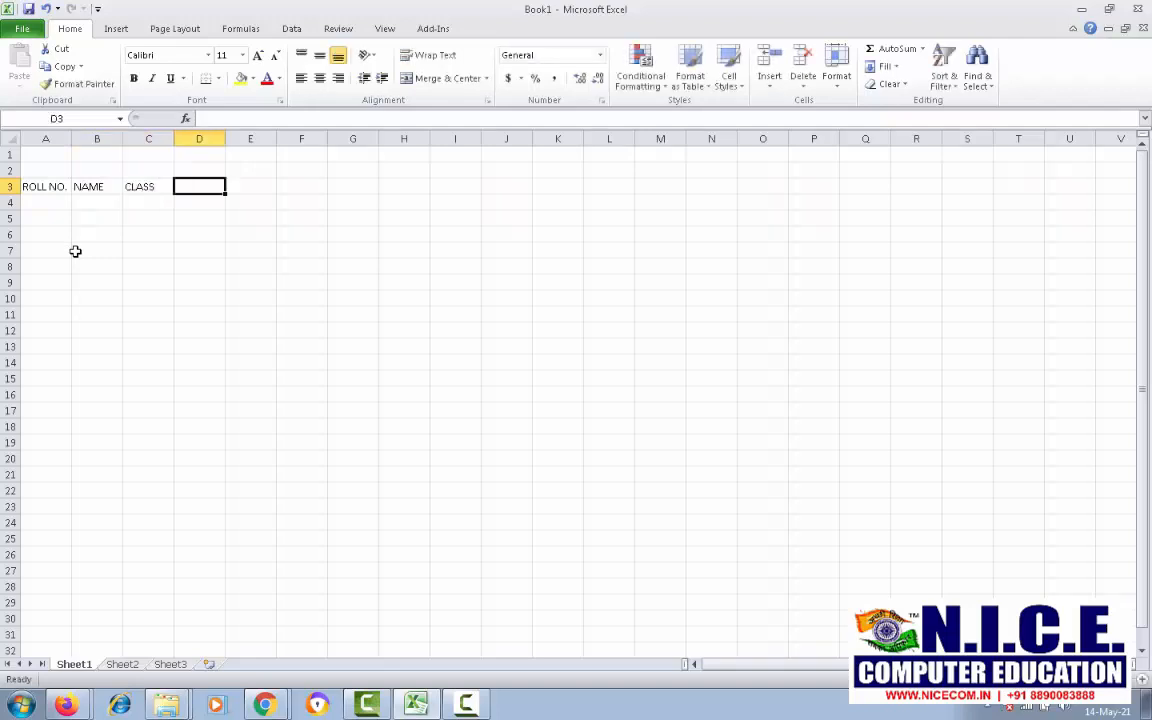
- Add the subject headings HINDI, MATH, G.K. and COMPUTER in cells D3 to G3
{"action": "type", "text": "HINDI"}
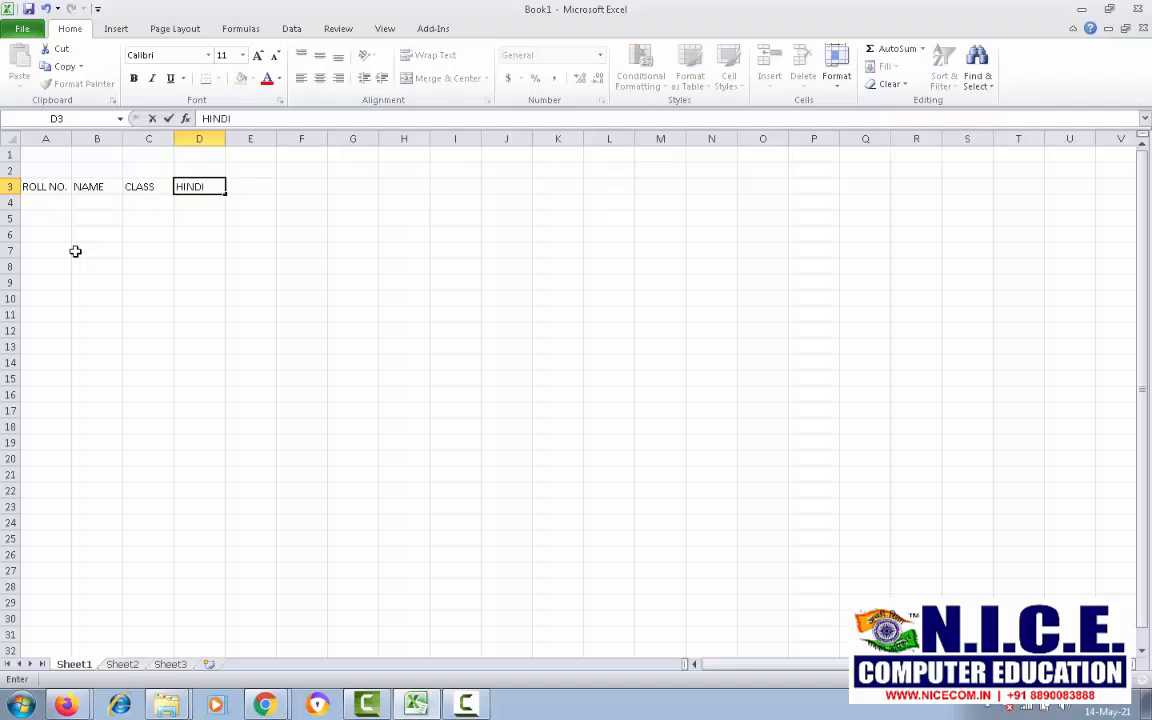
{"action": "key", "text": "Tab"}
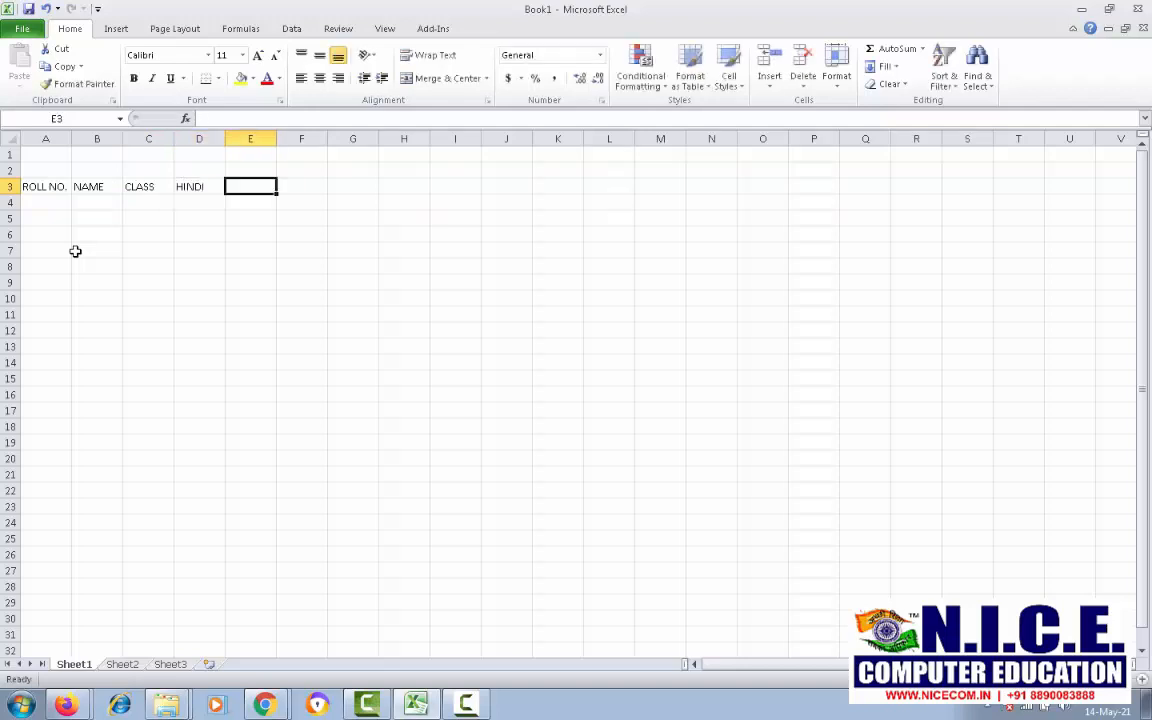
{"action": "type", "text": "MATH"}
{"action": "key", "text": "Tab"}
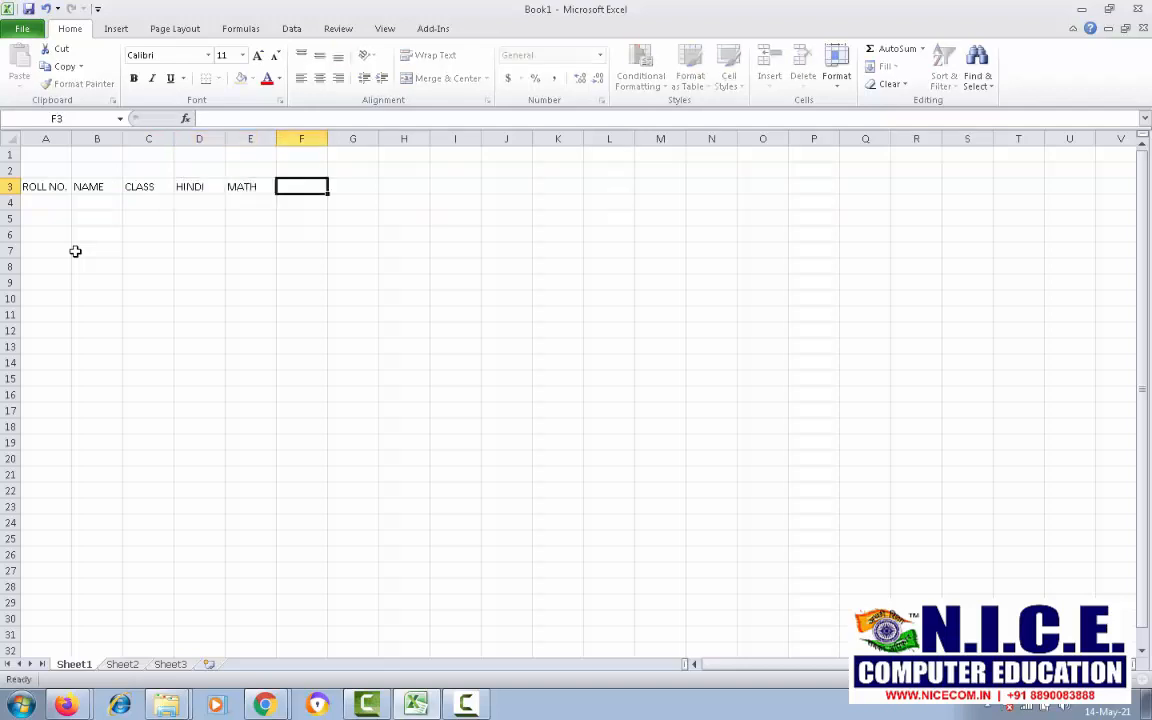
{"action": "type", "text": "G.K."}
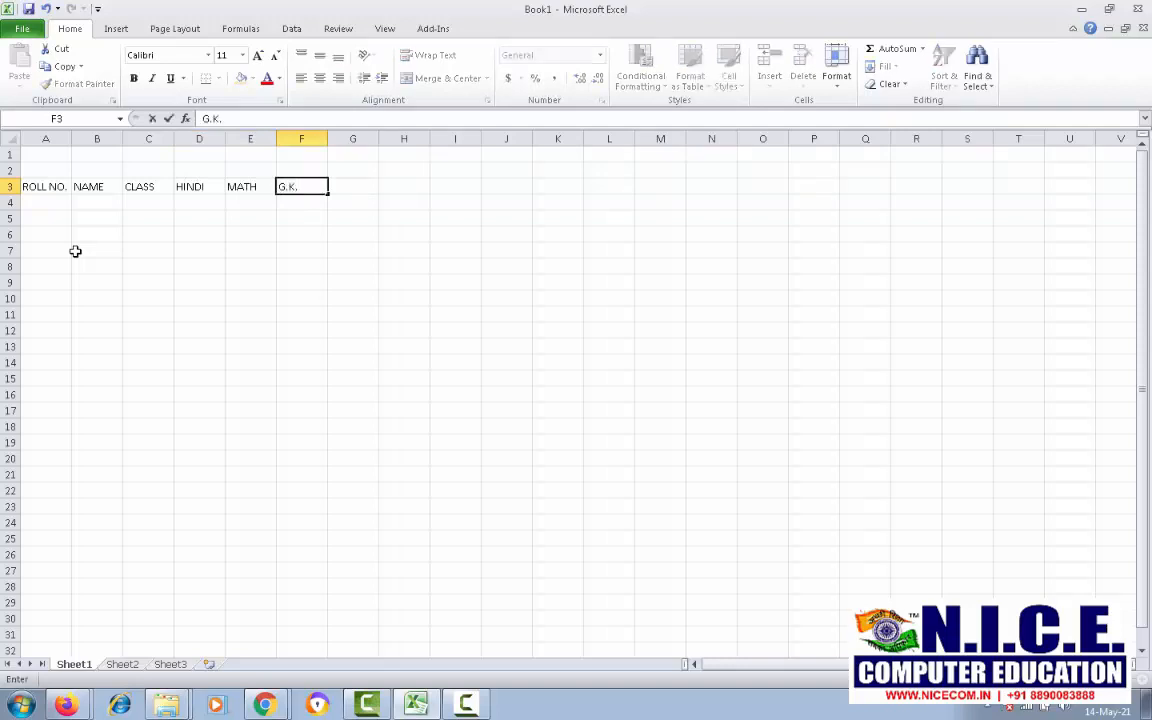
{"action": "key", "text": "Tab"}
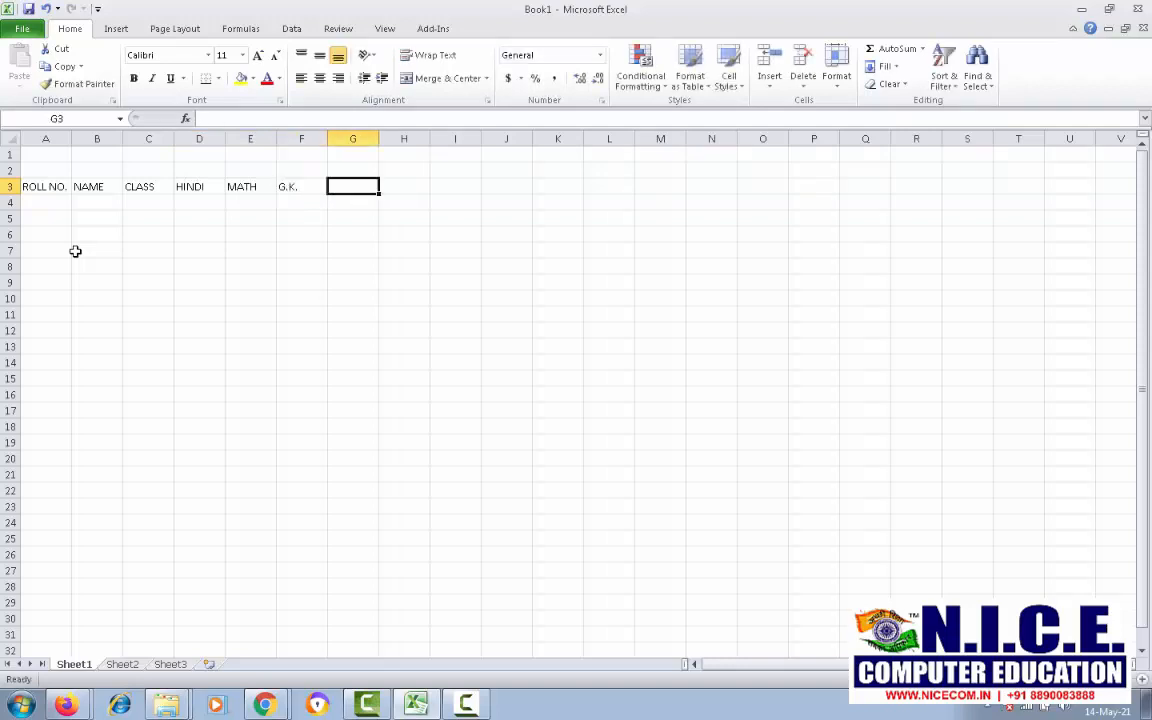
{"action": "type", "text": "COMPUTER"}
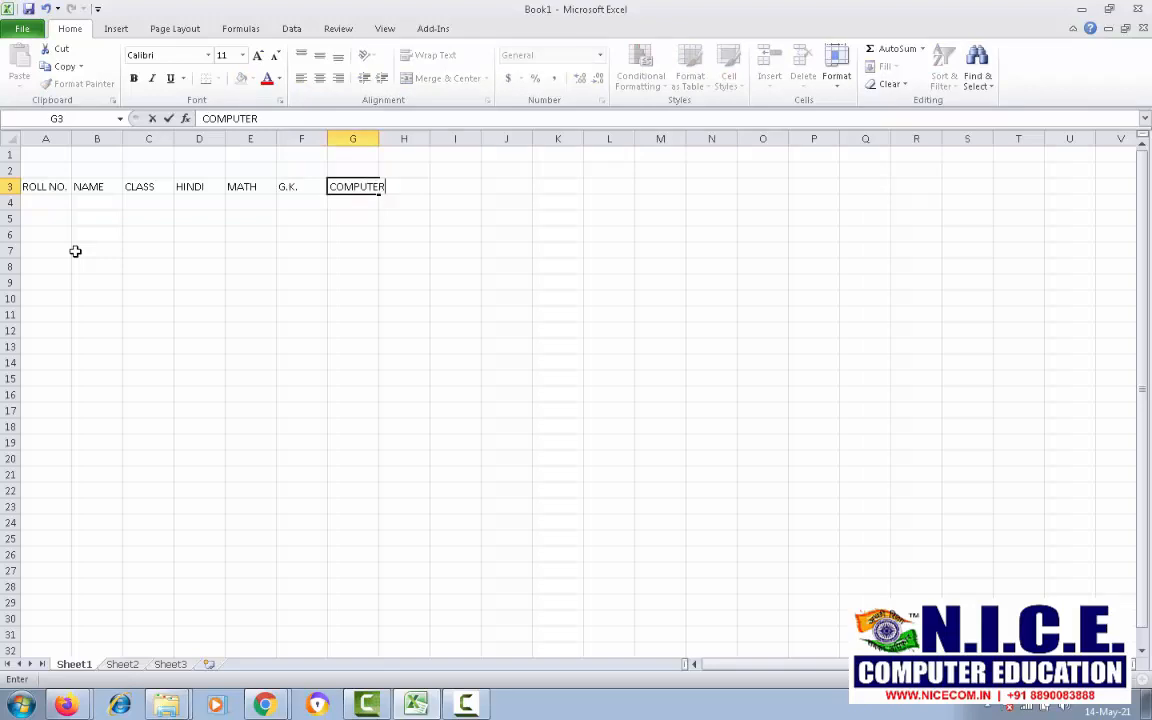
{"action": "key", "text": "Tab"}
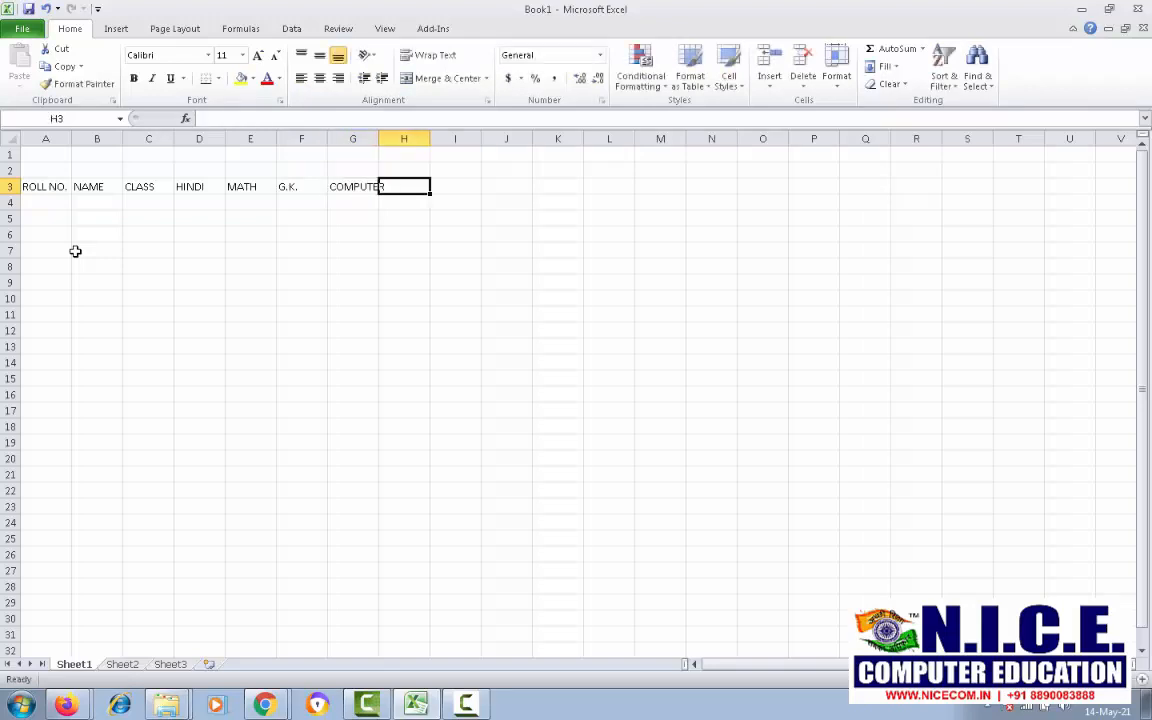
- Add the headings ENG. and TOTAL in H3 and I3, and widen column G to fit the COMPUTER heading
{"action": "type", "text": "ENG"}
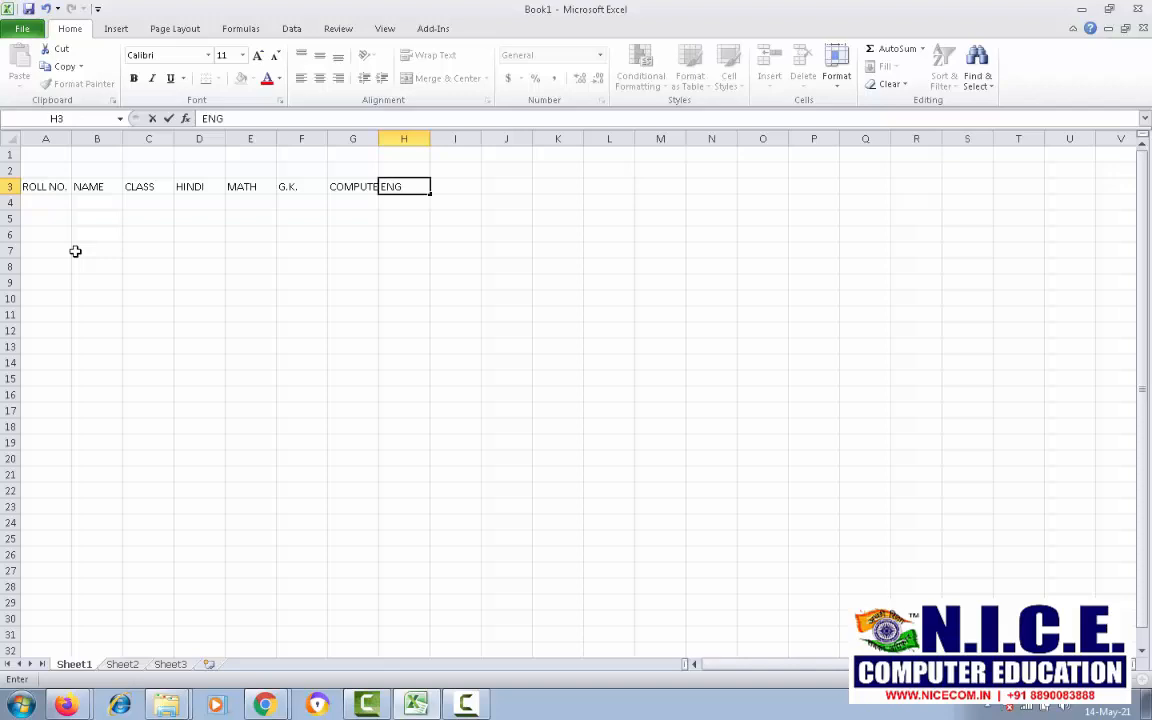
{"action": "type", "text": "."}
{"action": "key", "text": "Tab"}
{"action": "type", "text": "TOTA"}
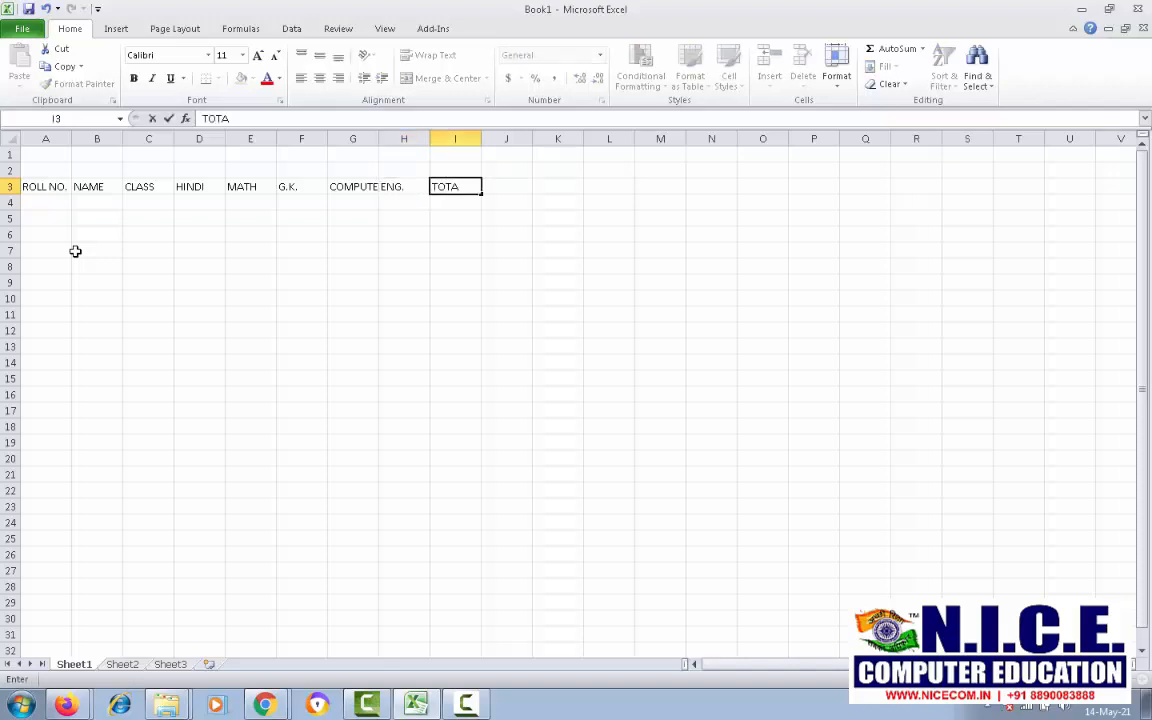
{"action": "type", "text": "L"}
{"action": "key", "text": "Return"}
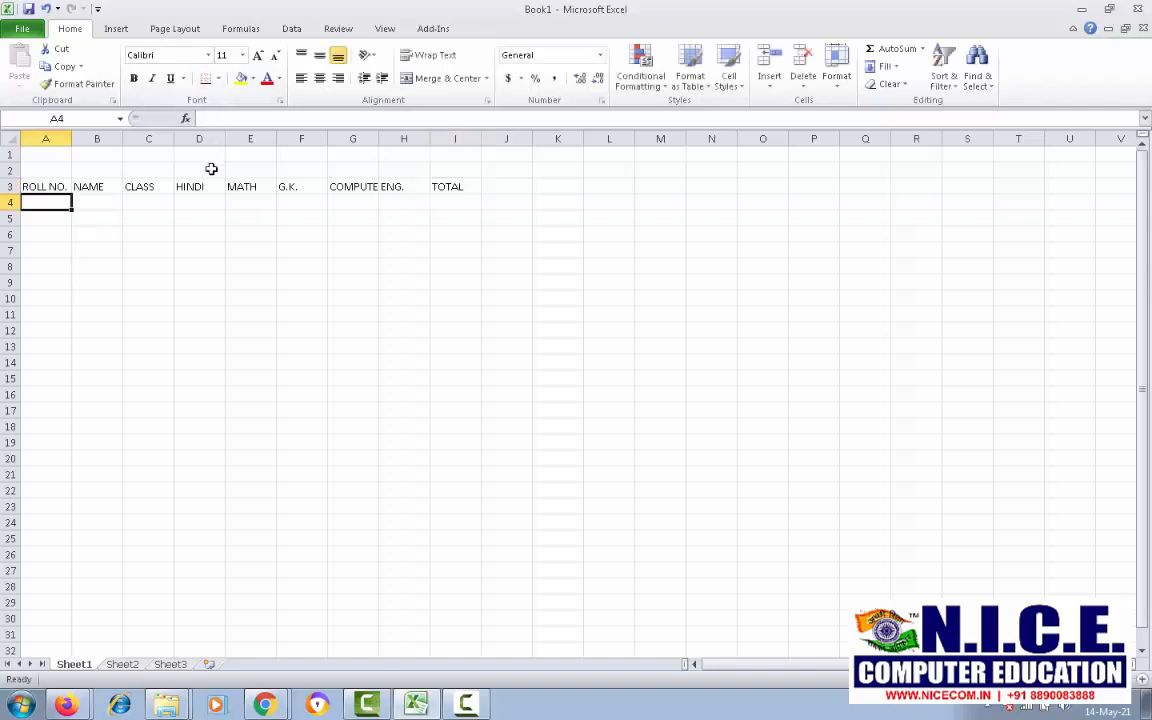
{"action": "left_click_drag", "start_coordinate": [381, 142], "coordinate": [397, 139]}
{"action": "left_click", "coordinate": [347, 195]}
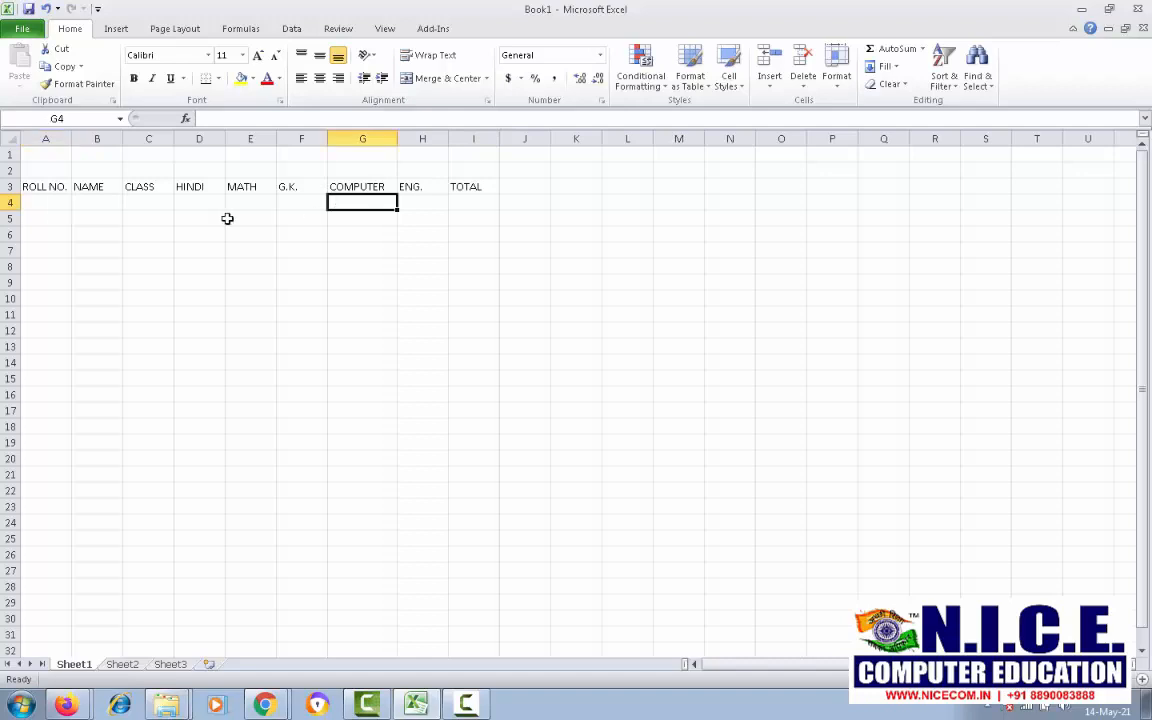
- Fill in the first student's roll number 1, name and class 12TH in cells A4 to C4
{"action": "left_click", "coordinate": [64, 200]}
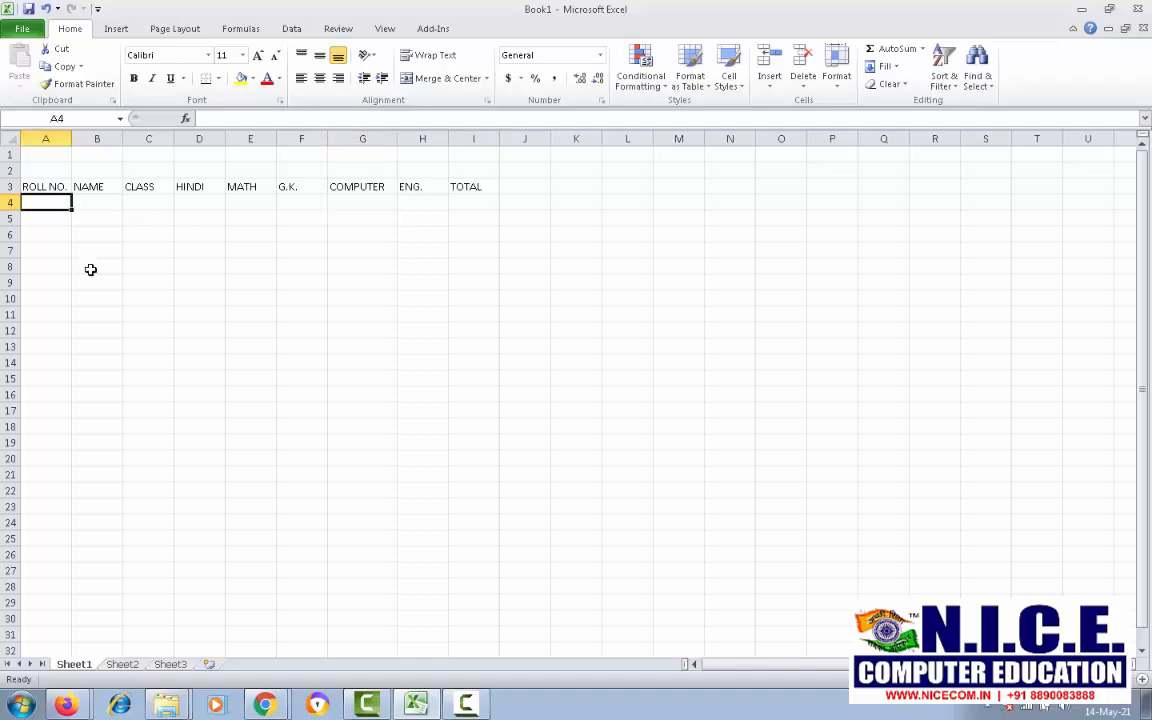
{"action": "type", "text": "1"}
{"action": "key", "text": "Tab"}
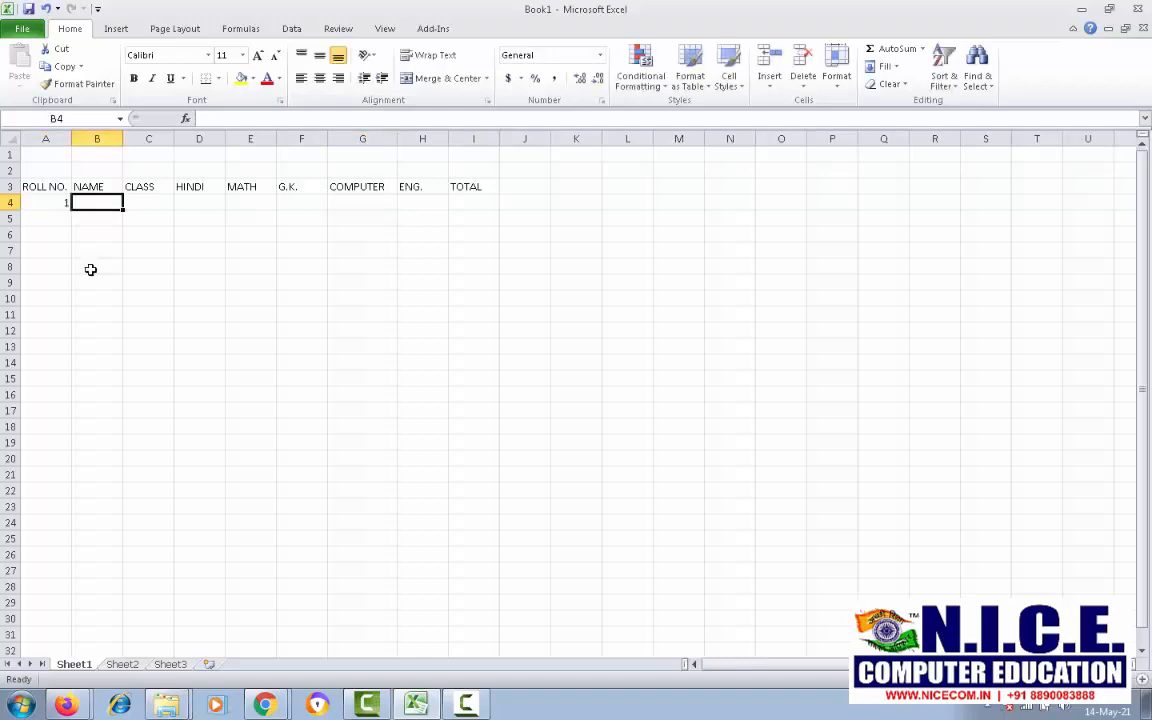
{"action": "type", "text": "RAM"}
{"action": "key", "text": "Tab"}
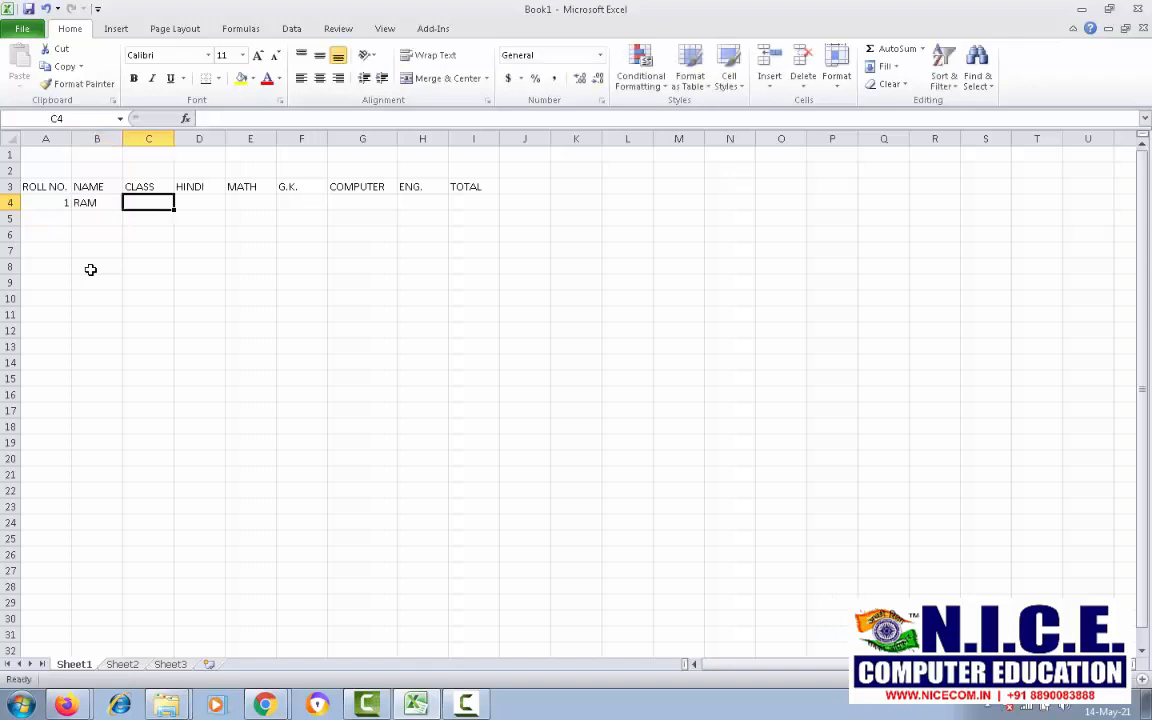
{"action": "type", "text": "12TH"}
{"action": "key", "text": "Tab"}
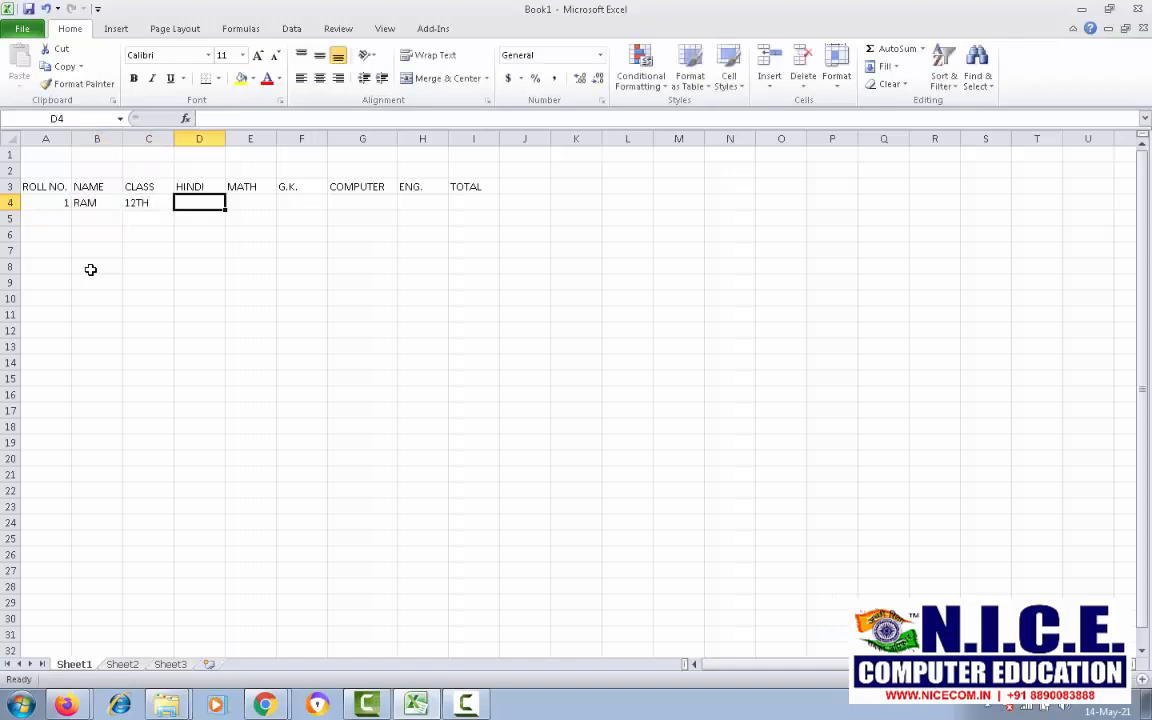
- Enter the first student's marks 67, 90, 76, 78 and 45 in cells D4 to H4
{"action": "type", "text": "67"}
{"action": "key", "text": "Tab"}
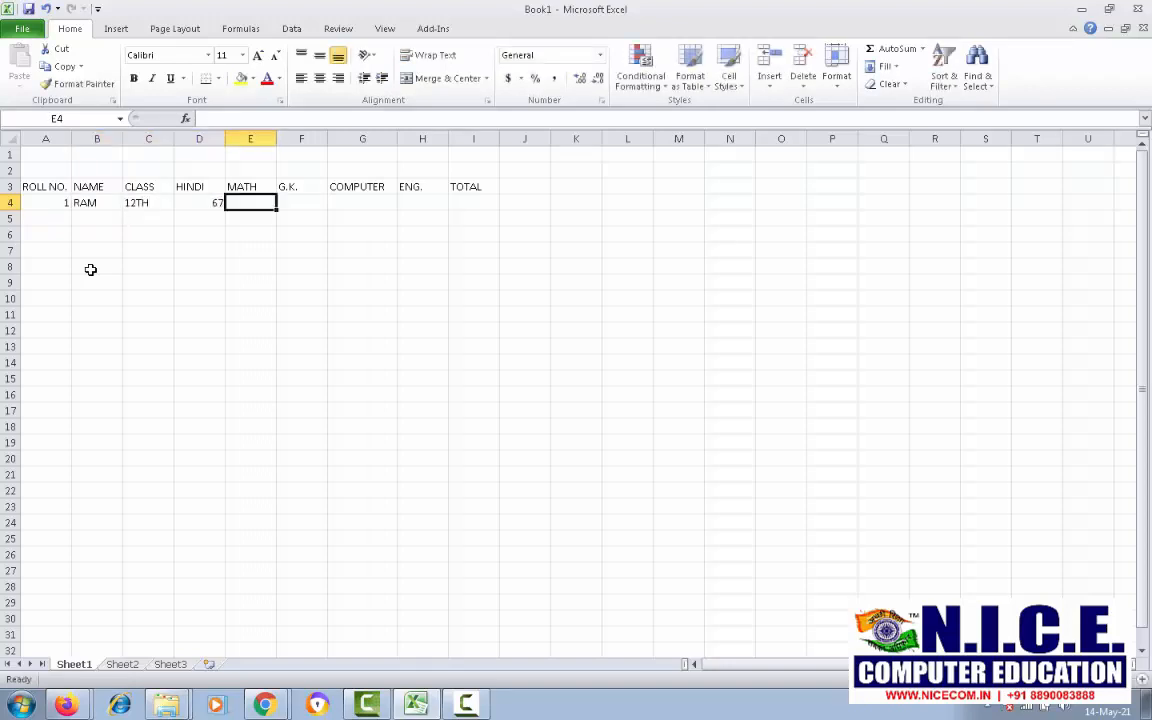
{"action": "type", "text": "90"}
{"action": "key", "text": "Tab"}
{"action": "type", "text": "76"}
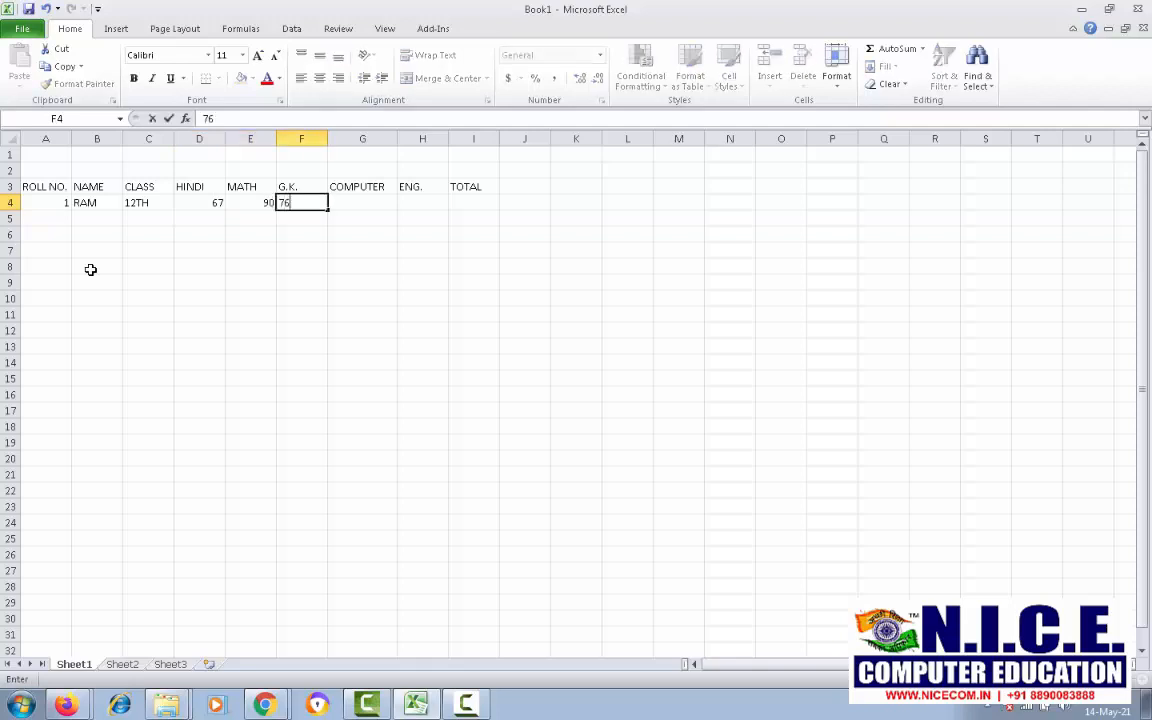
{"action": "key", "text": "Tab"}
{"action": "type", "text": "78"}
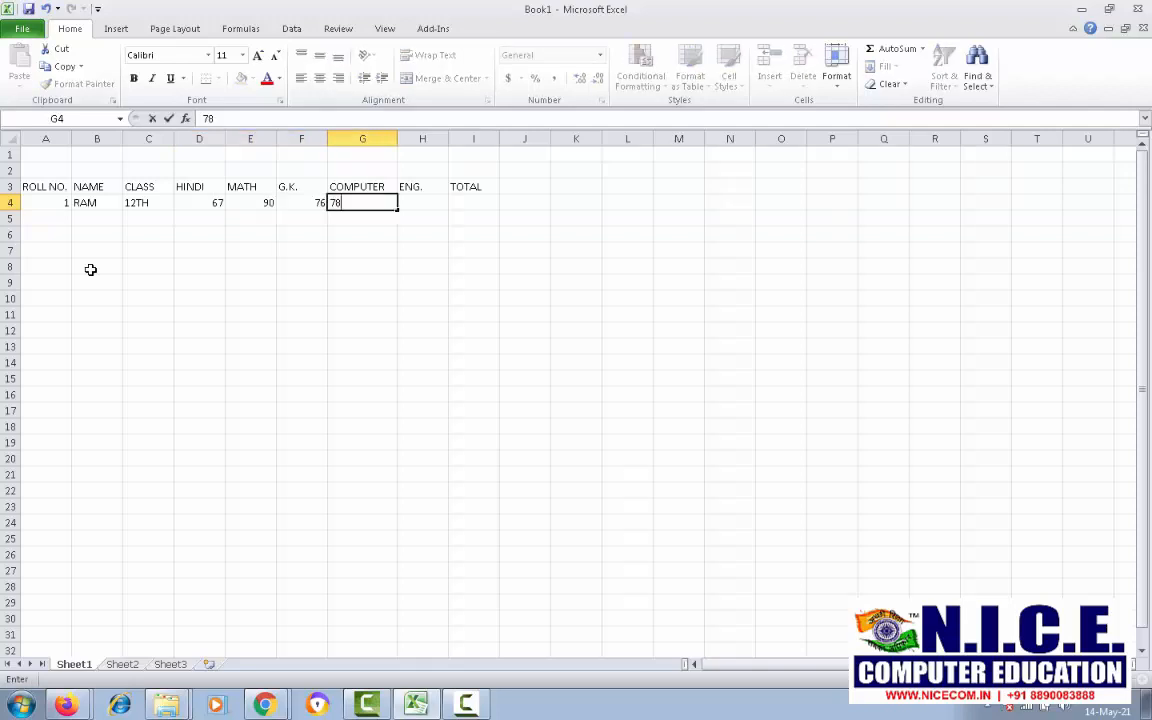
{"action": "key", "text": "Tab"}
{"action": "type", "text": "45"}
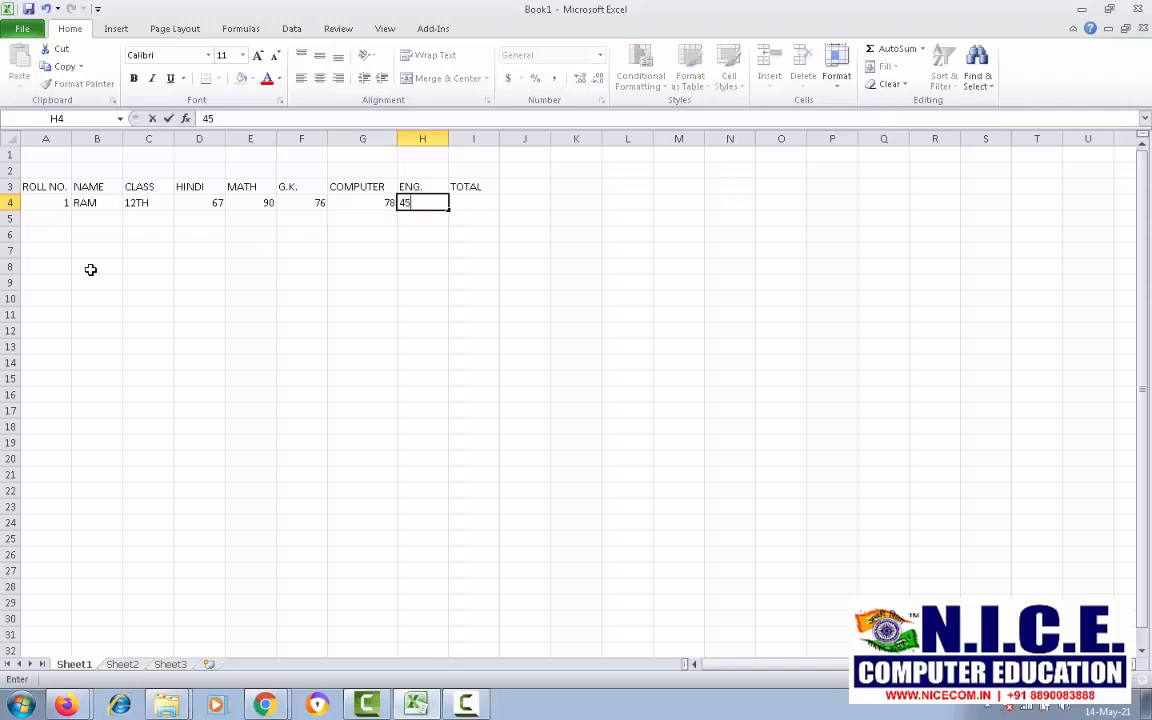
{"action": "key", "text": "Tab"}
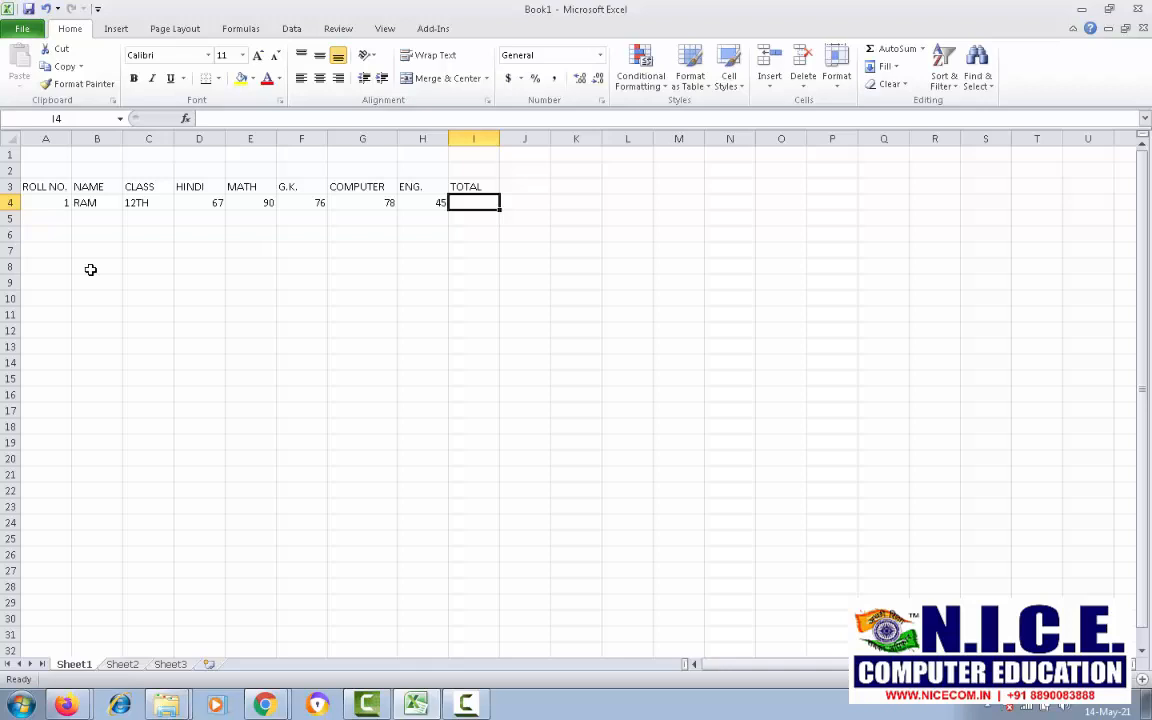
{"action": "type", "text": "="}
{"action": "key", "text": "BackSpace"}
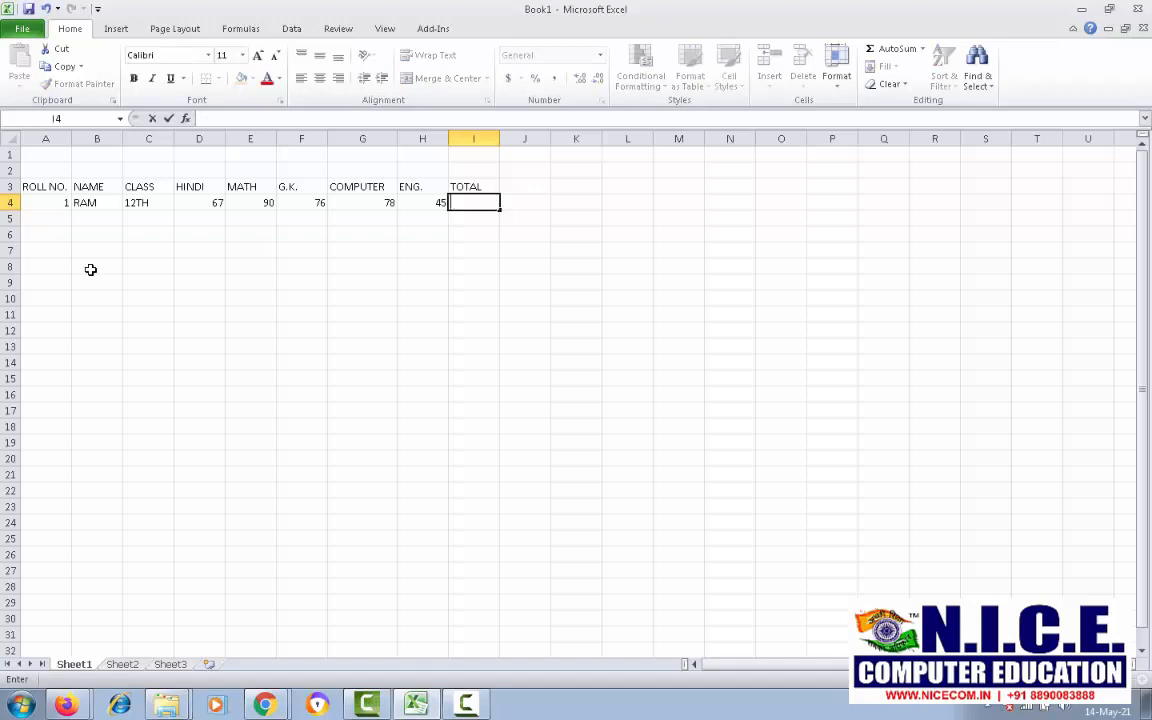
{"action": "type", "text": "="}
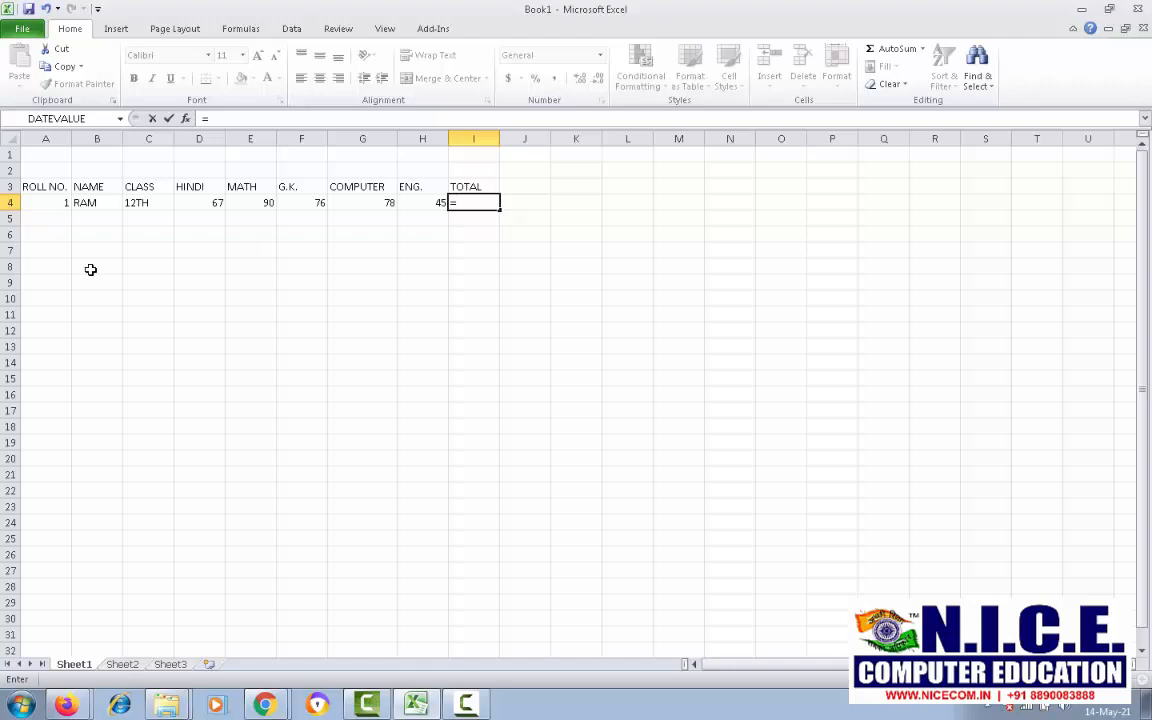
{"action": "key", "text": "Escape"}
- Enter 90+90 without an equals sign in the empty cell H10
{"action": "key", "text": "Down"}
{"action": "key", "text": "Down"}
{"action": "key", "text": "Down"}
{"action": "key", "text": "Down"}
{"action": "key", "text": "Down"}
{"action": "key", "text": "Down"}
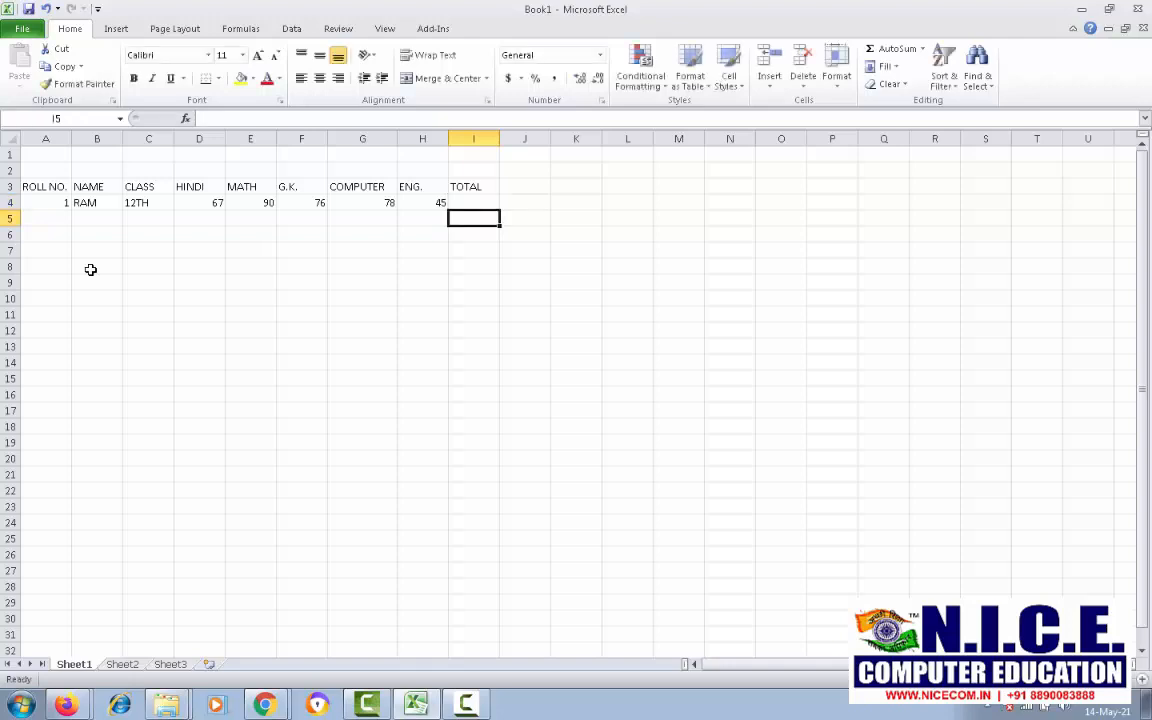
{"action": "key", "text": "Left"}
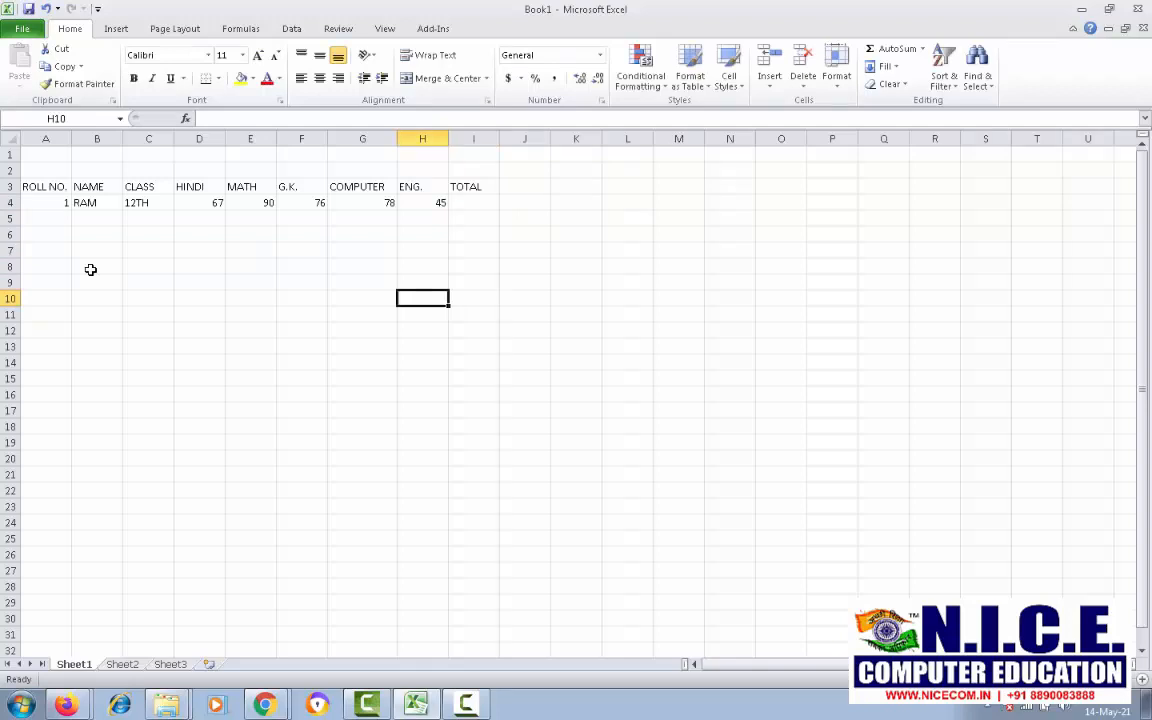
{"action": "type", "text": "909"}
{"action": "key", "text": "BackSpace"}
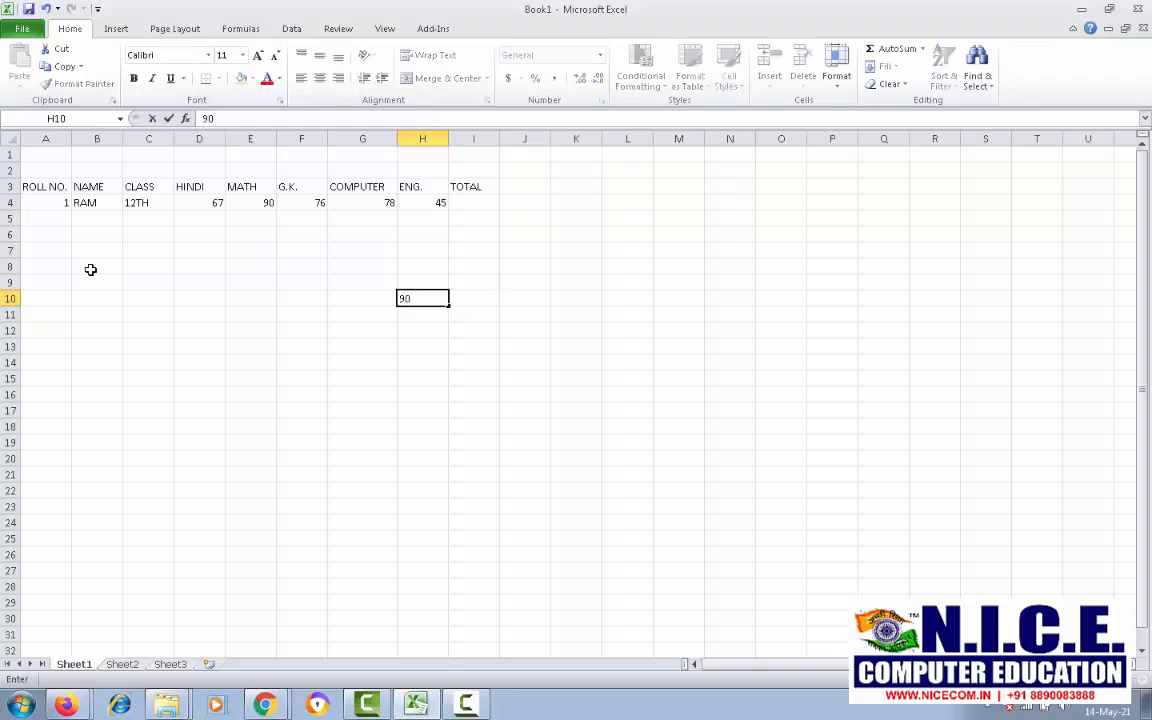
{"action": "type", "text": "+90"}
{"action": "key", "text": "Return"}
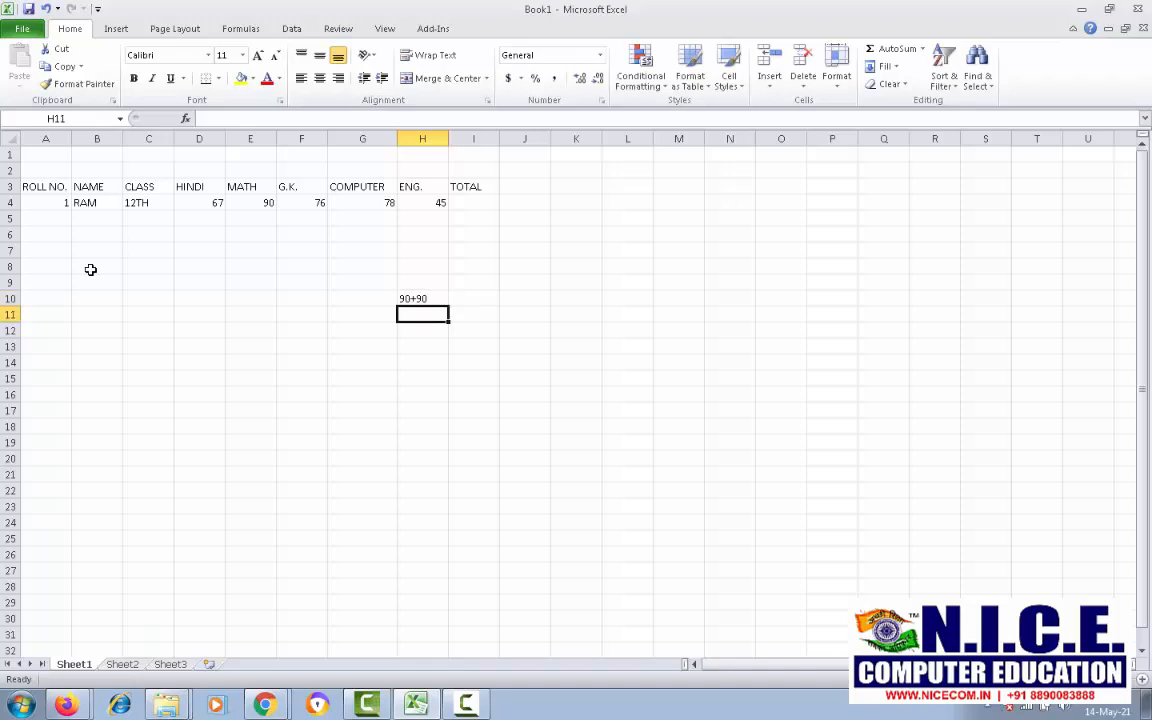
- Enter the formula =90+90 in cell I10, beside the 90+90 text entry
{"action": "key", "text": "Up"}
{"action": "key", "text": "Right"}
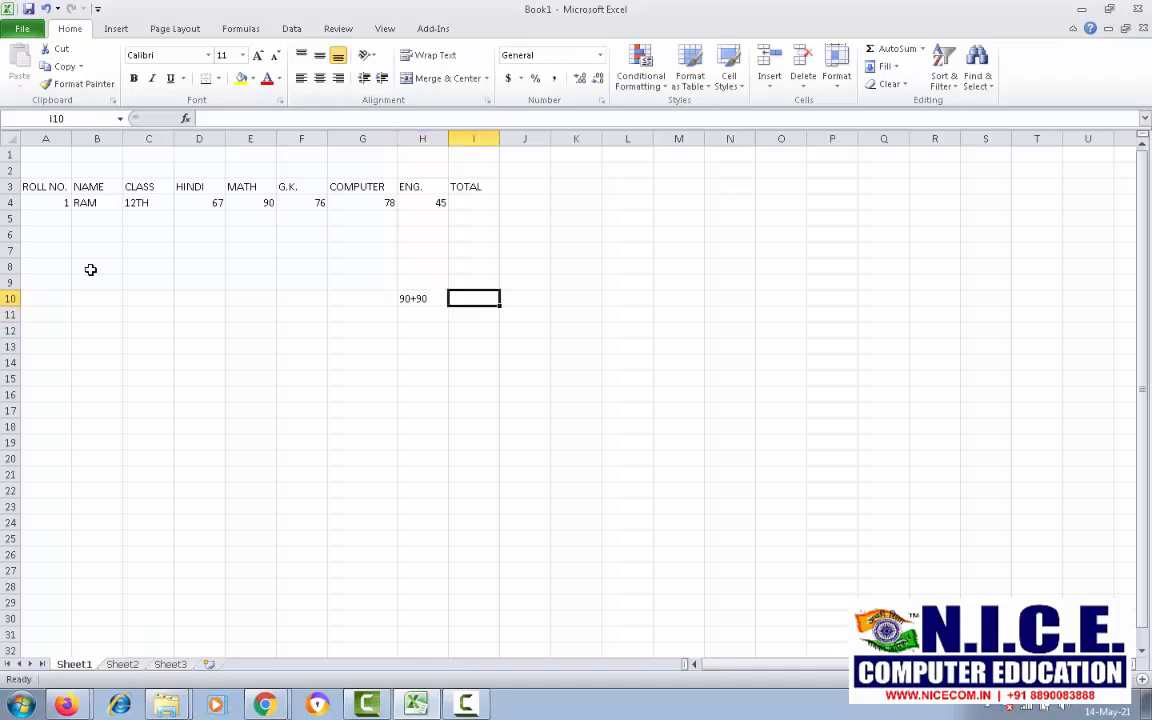
{"action": "type", "text": "=90"}
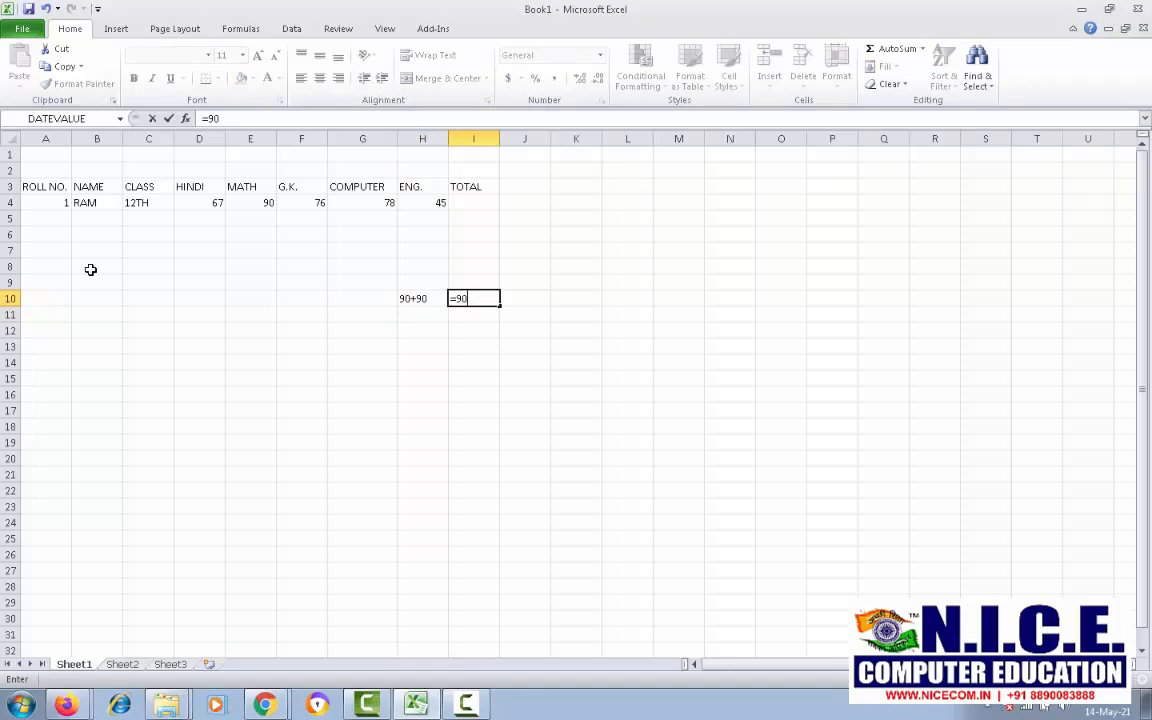
{"action": "type", "text": "+90"}
{"action": "key", "text": "Return"}
{"action": "key", "text": "Up"}
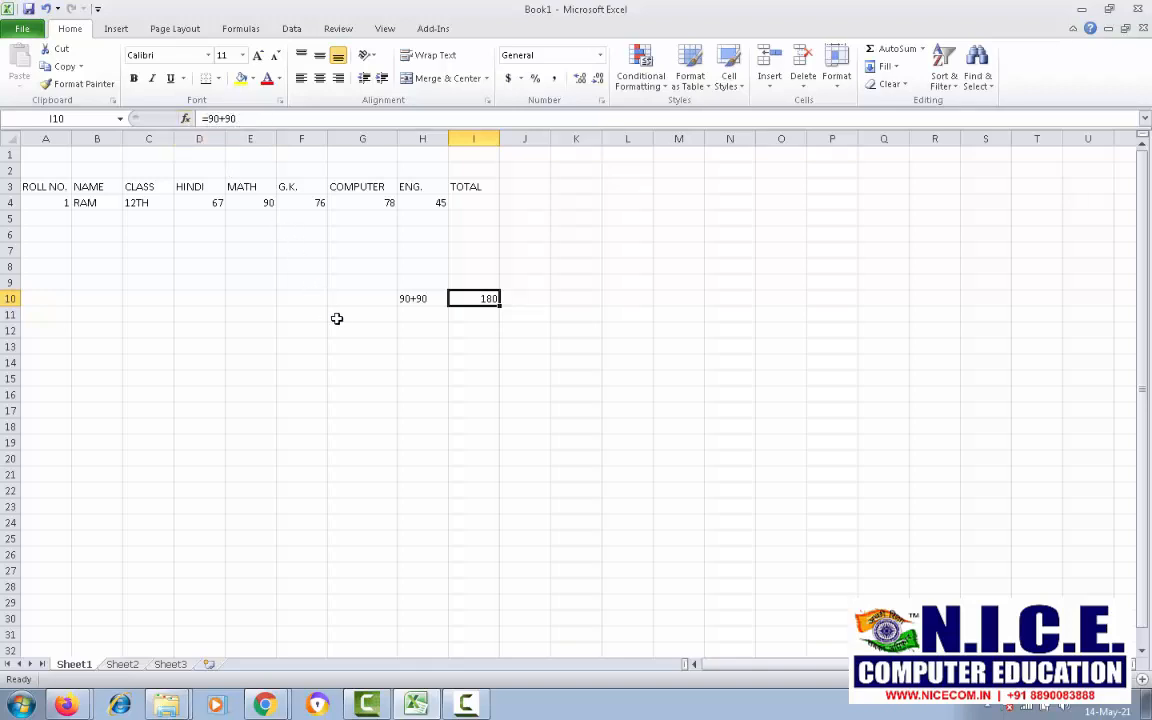
{"action": "left_click", "coordinate": [407, 357]}
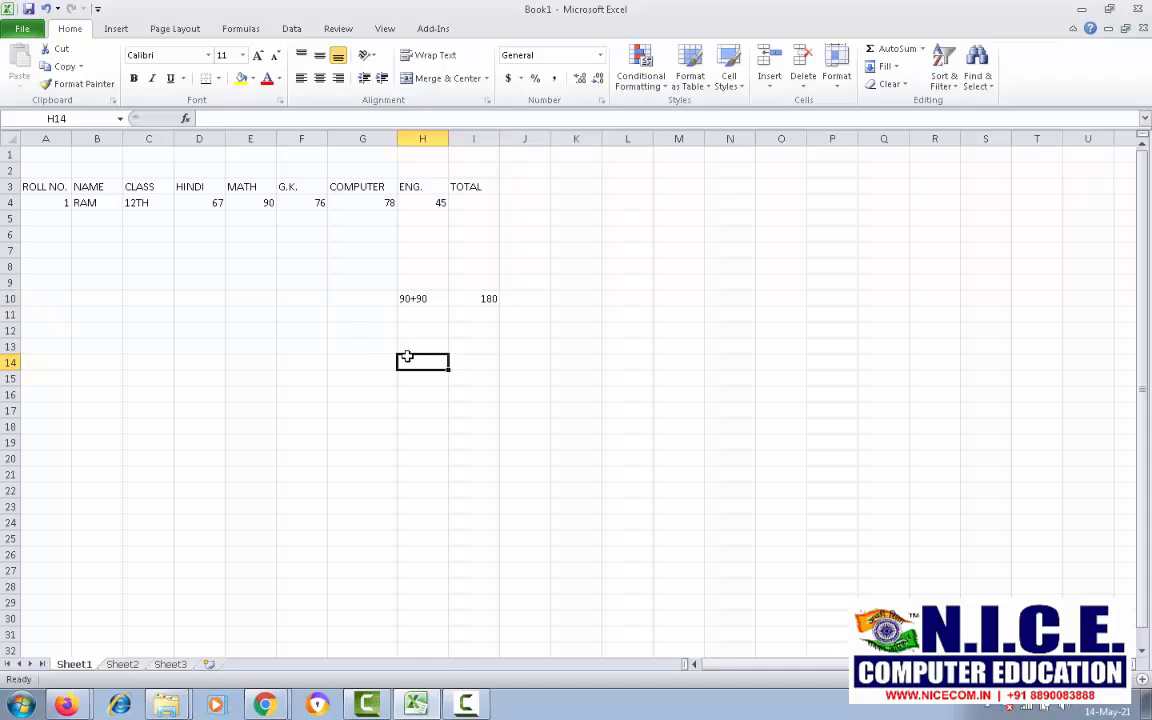
{"action": "type", "text": "="}
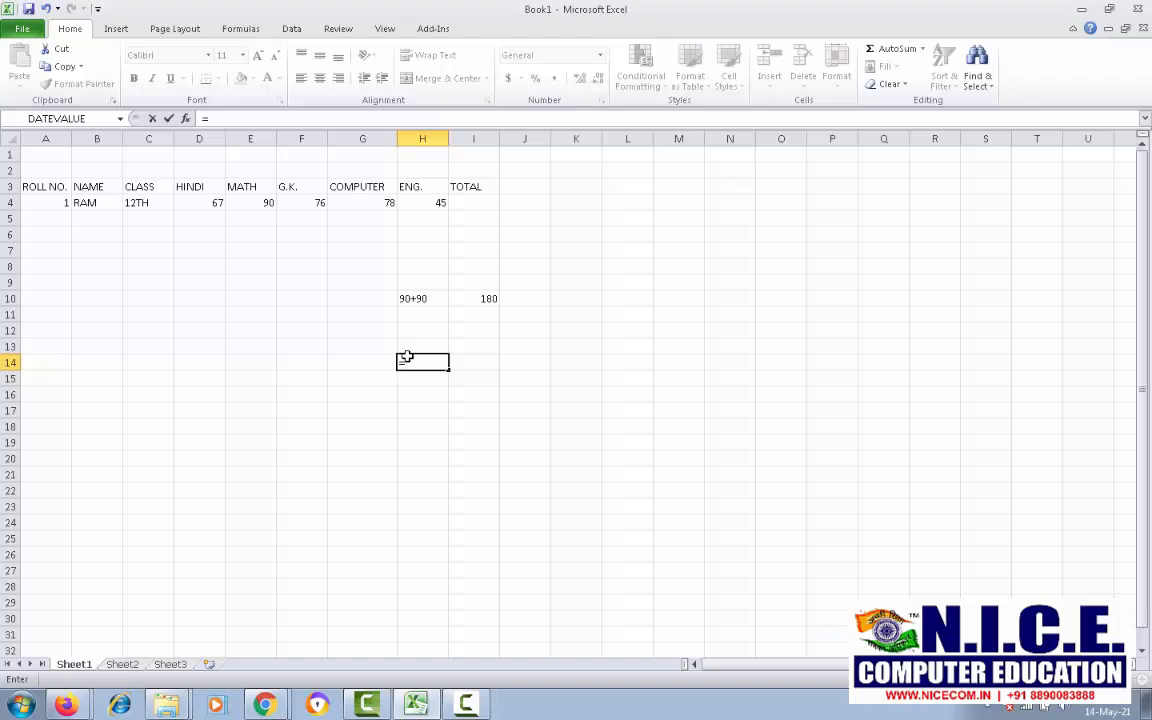
{"action": "key", "text": "Escape"}
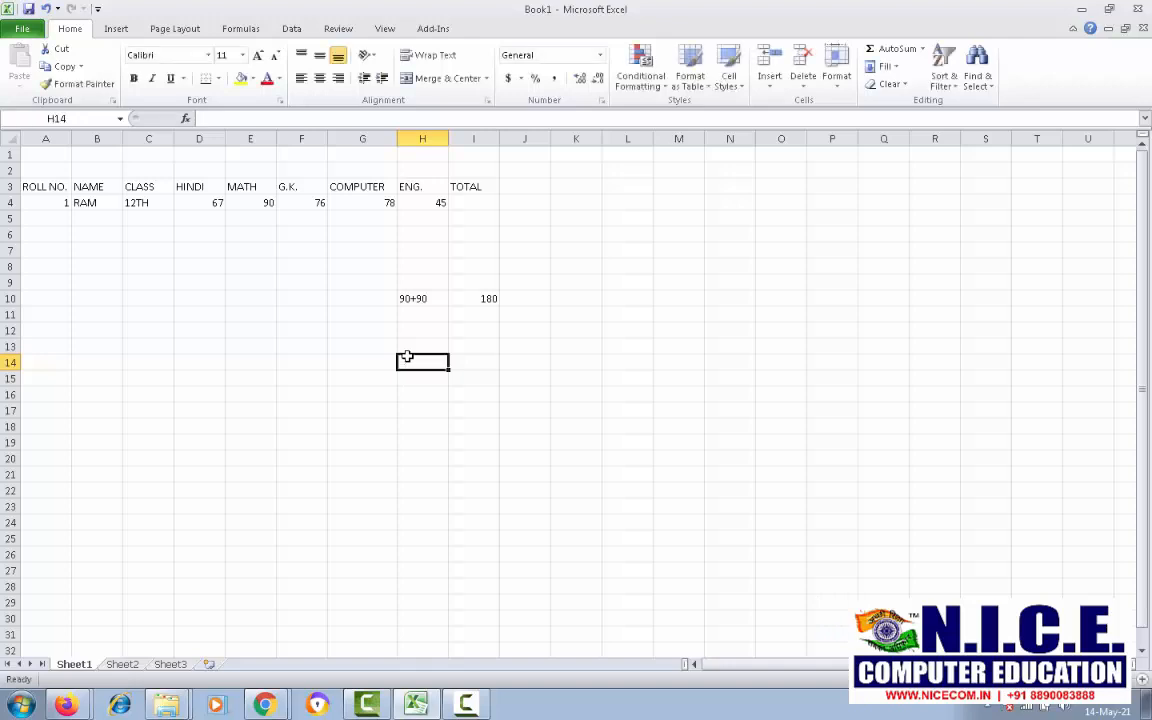
- Calculate the first student's total in I4 with the typed-number formula =67+90+76+78+45
{"action": "left_click", "coordinate": [484, 205]}
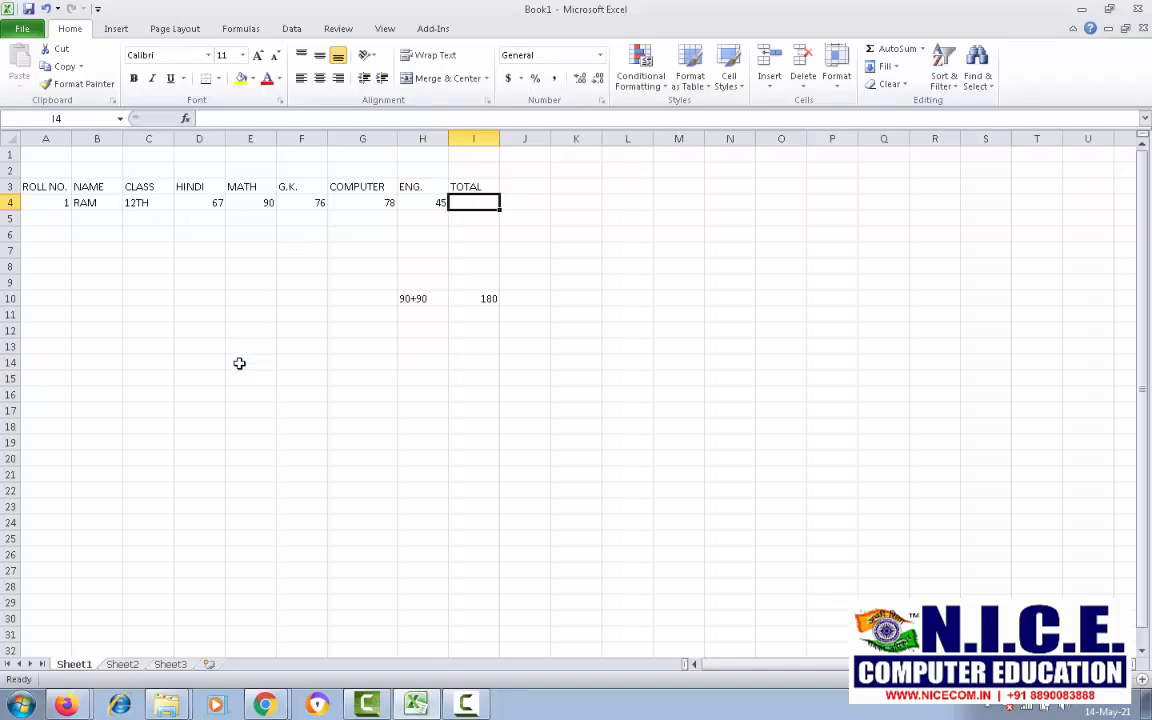
{"action": "type", "text": "="}
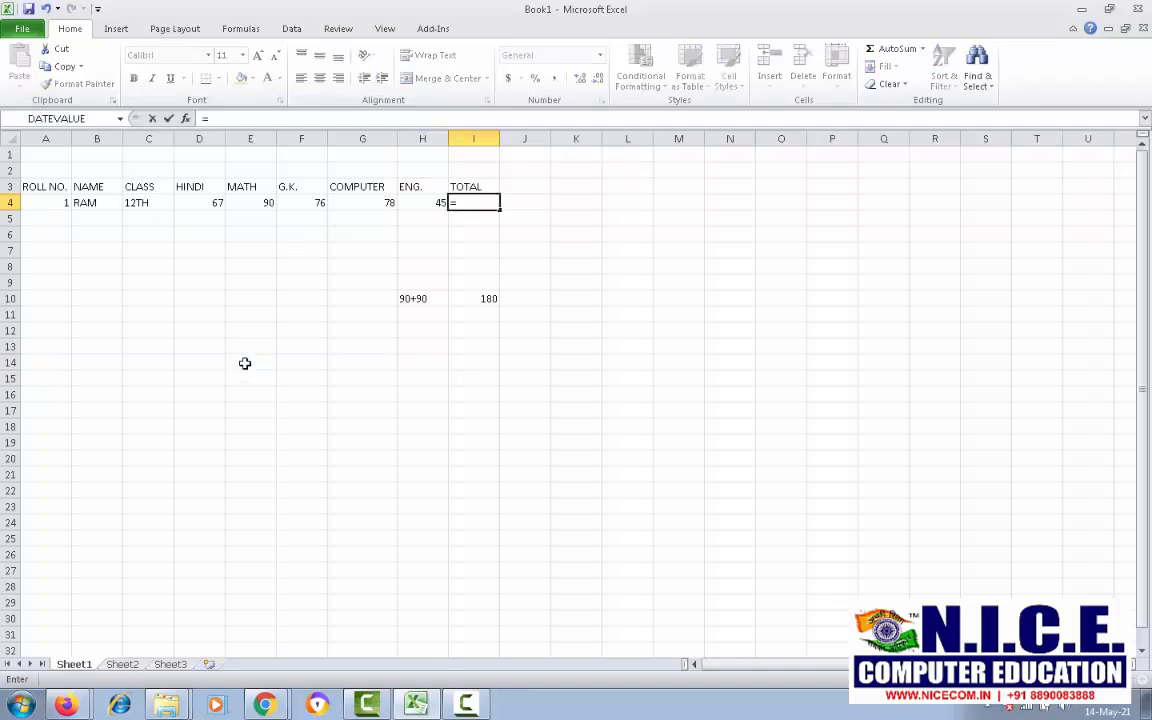
{"action": "key", "text": "Escape"}
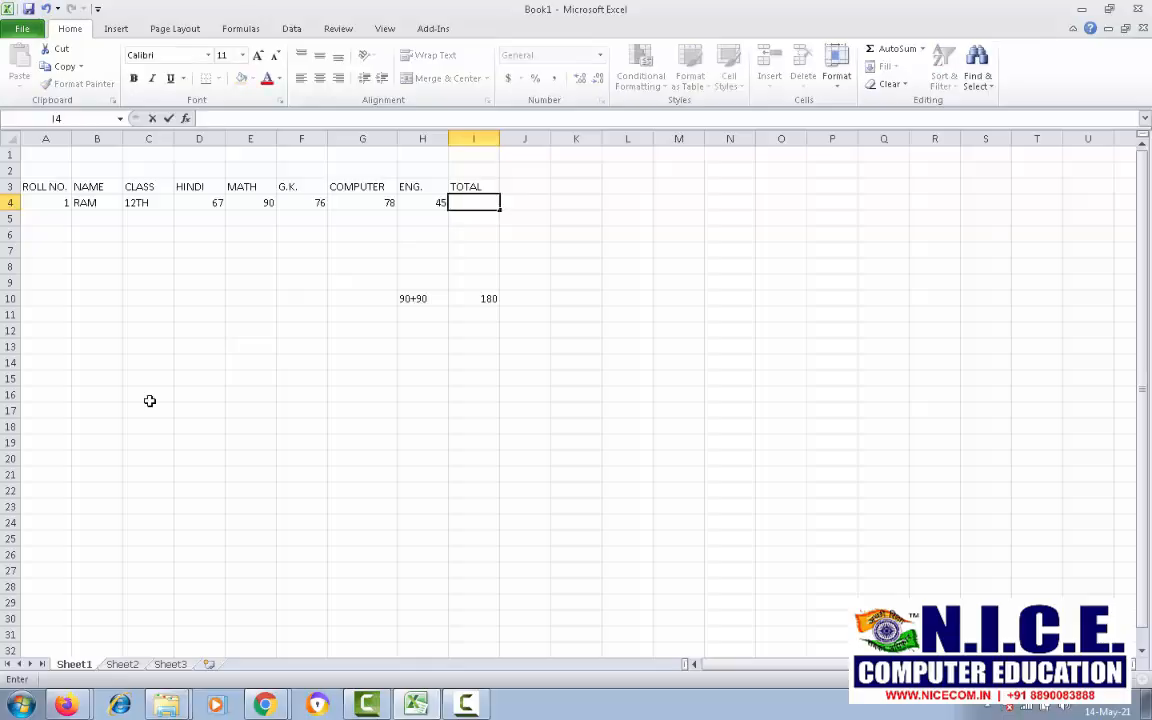
{"action": "type", "text": "="}
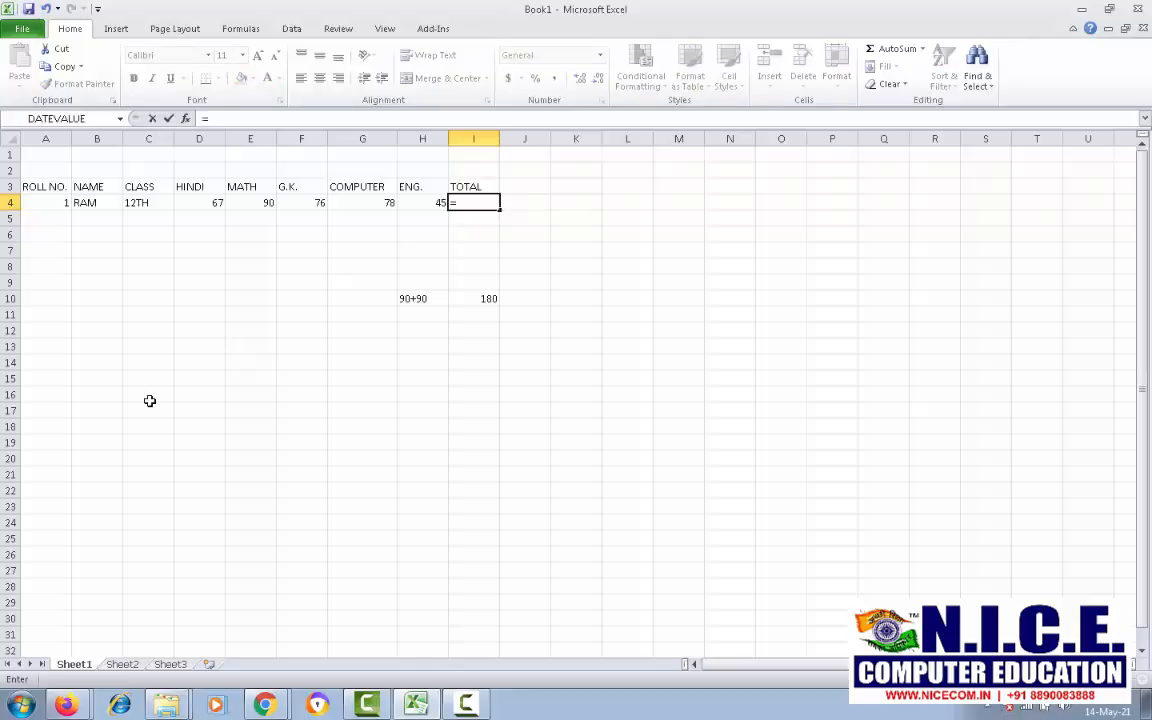
{"action": "type", "text": "67+90+76+78"}
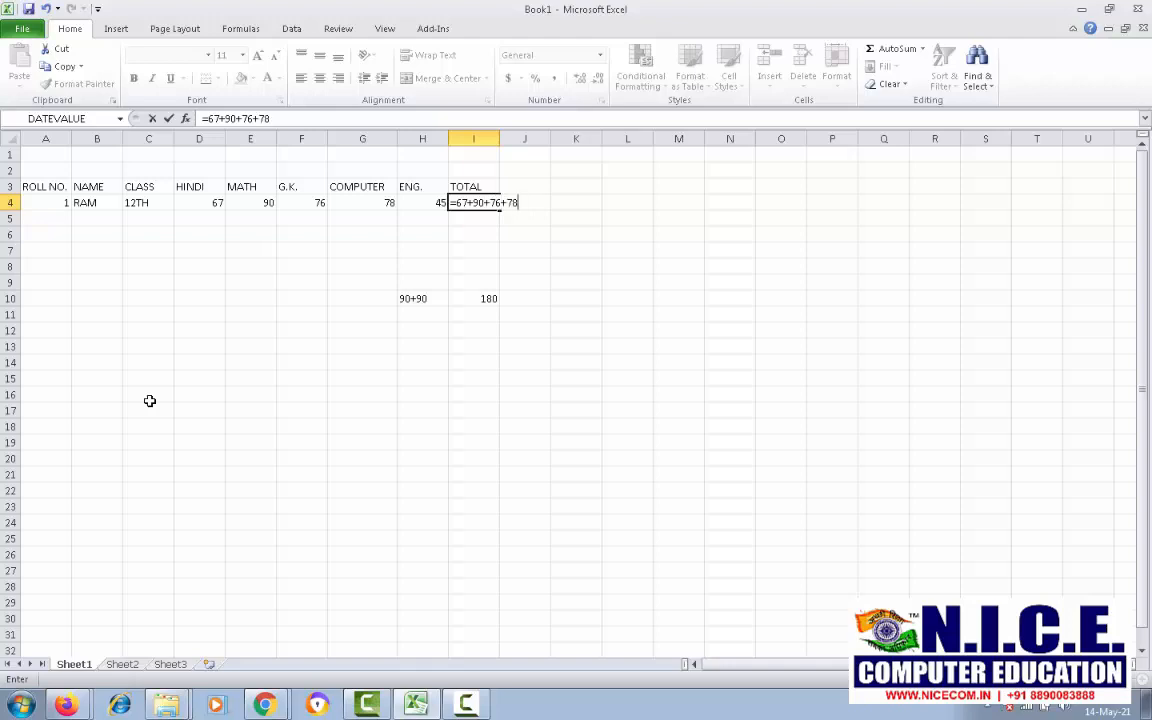
{"action": "type", "text": "+45"}
{"action": "key", "text": "Return"}
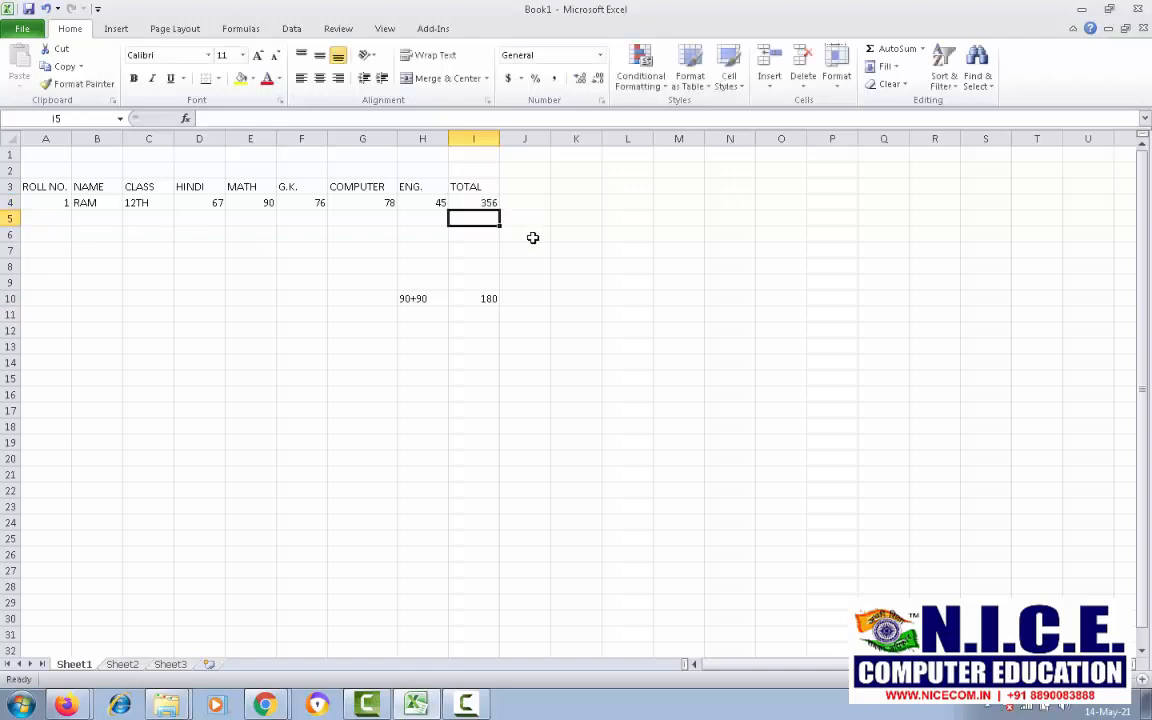
- Compare the total's formula in I4 with the individual subject marks in D4 to H4
{"action": "left_click", "coordinate": [496, 203]}
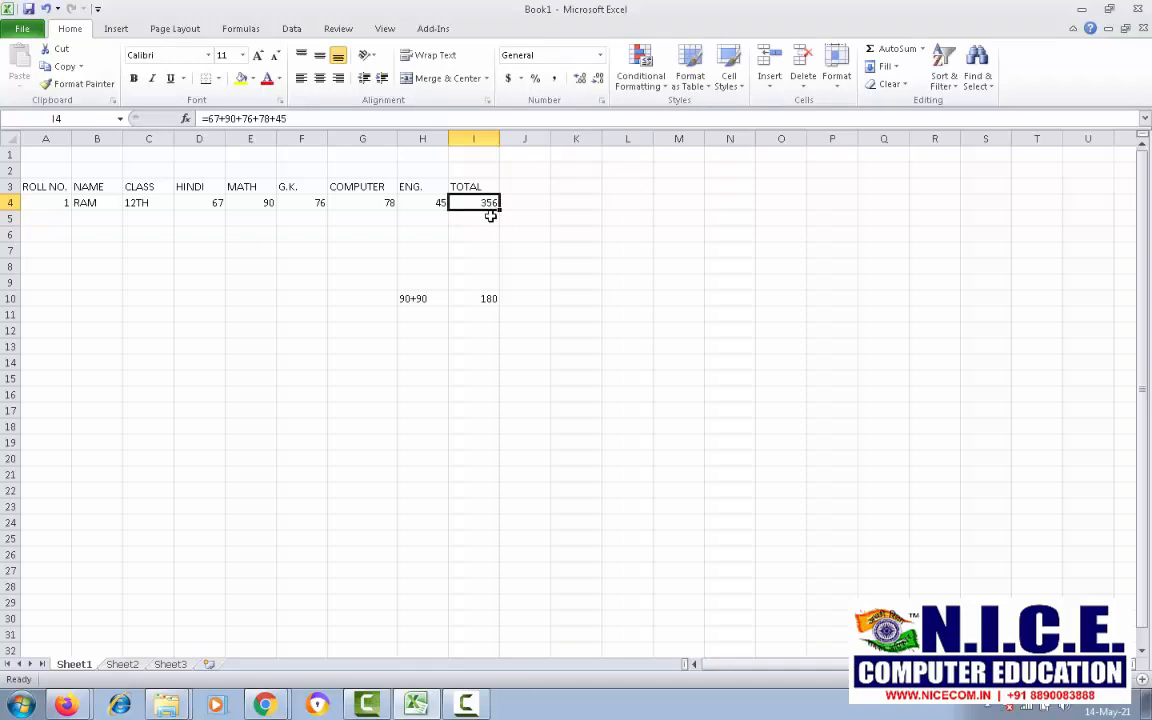
{"action": "left_click", "coordinate": [206, 202]}
{"action": "left_click", "coordinate": [252, 203]}
{"action": "left_click", "coordinate": [302, 203]}
{"action": "left_click", "coordinate": [365, 202]}
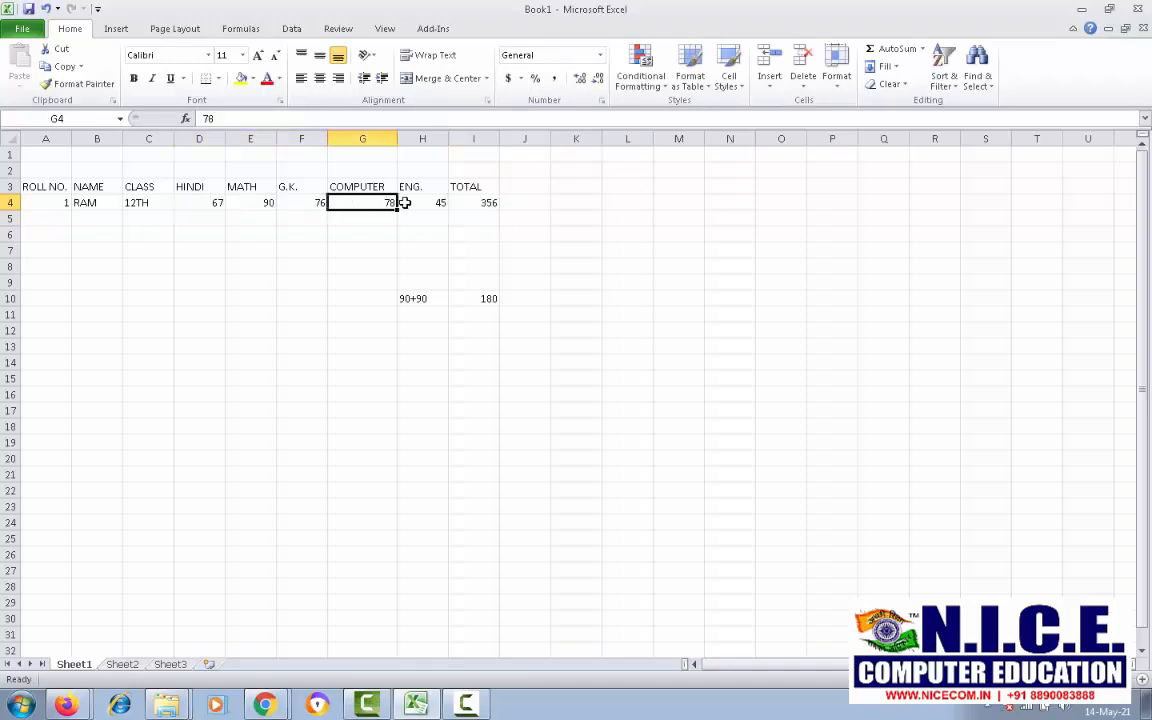
{"action": "left_click", "coordinate": [426, 202]}
{"action": "left_click", "coordinate": [467, 201]}
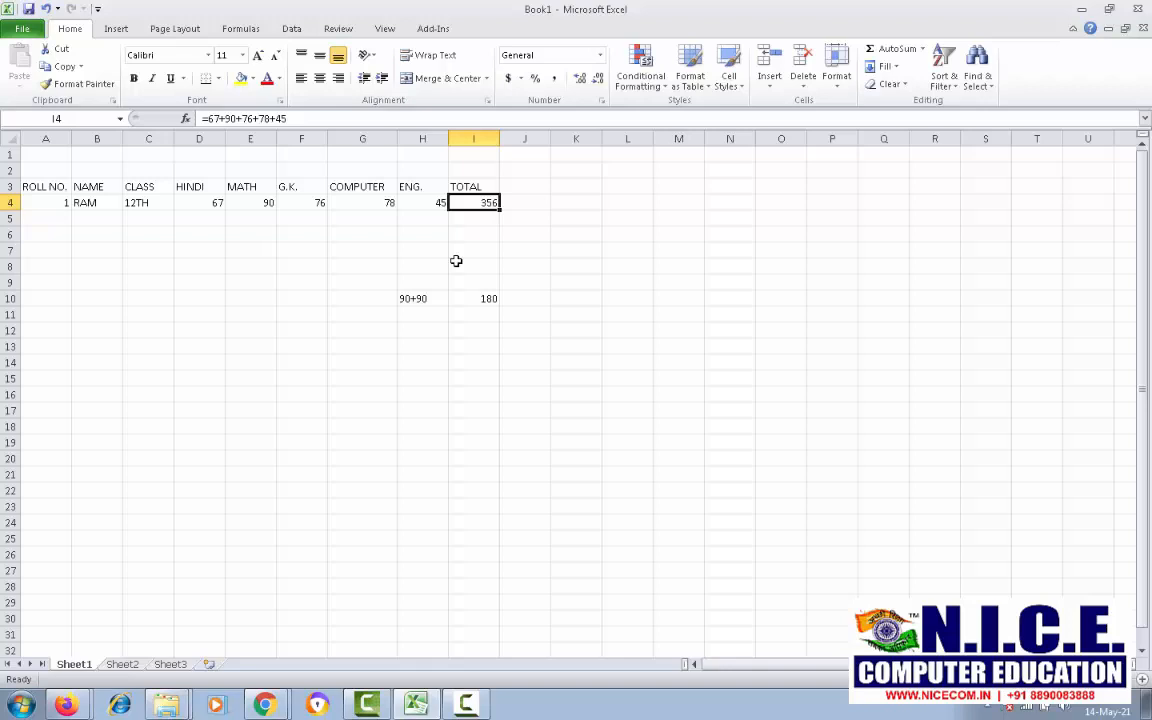
- Enter the sample value 100 in both F14 and F15, below the marks table
{"action": "left_click", "coordinate": [315, 361]}
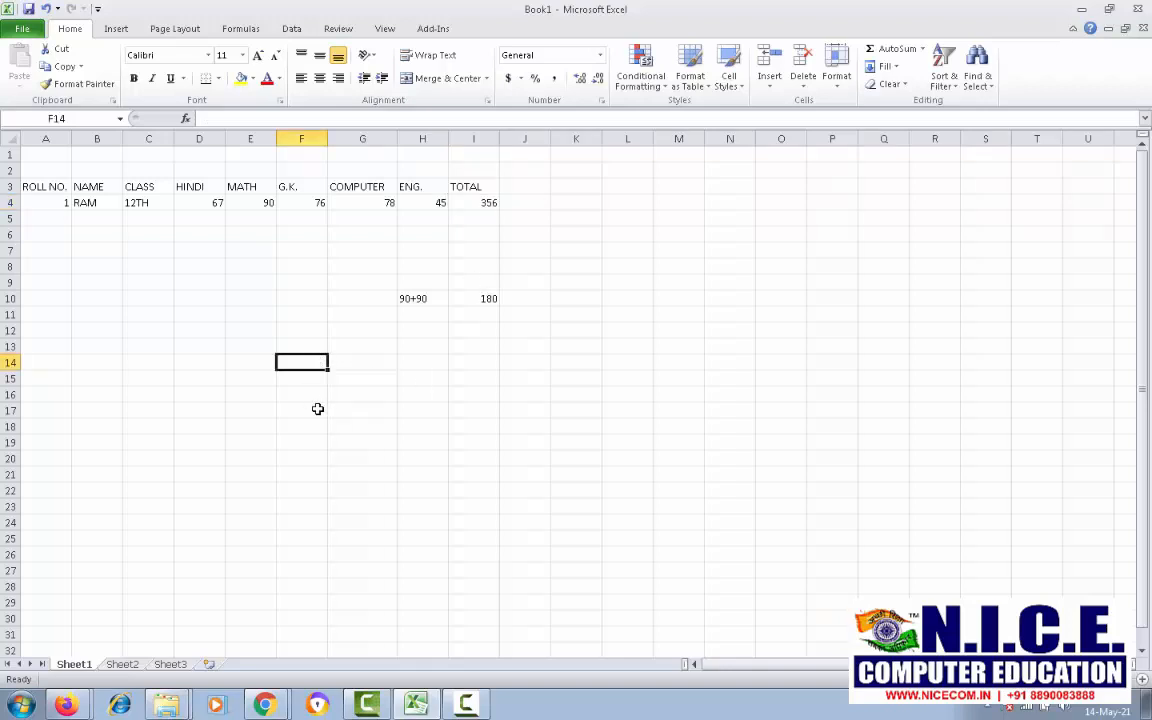
{"action": "type", "text": "100"}
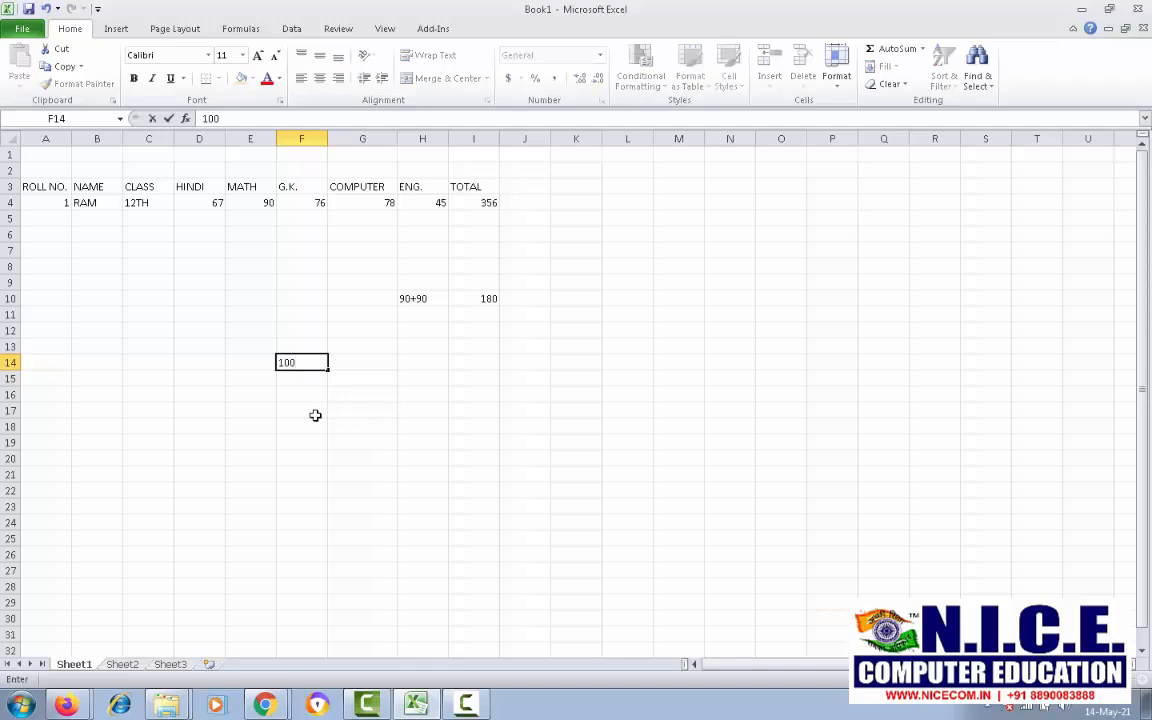
{"action": "key", "text": "Return"}
{"action": "type", "text": "100"}
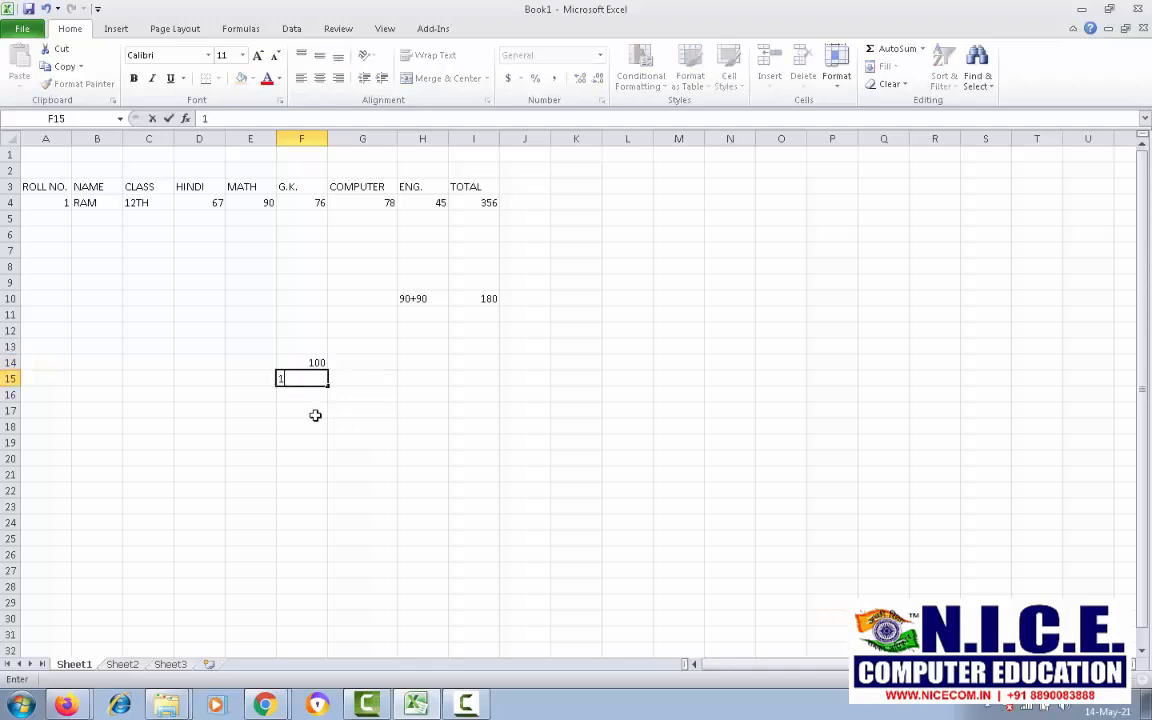
{"action": "key", "text": "Return"}
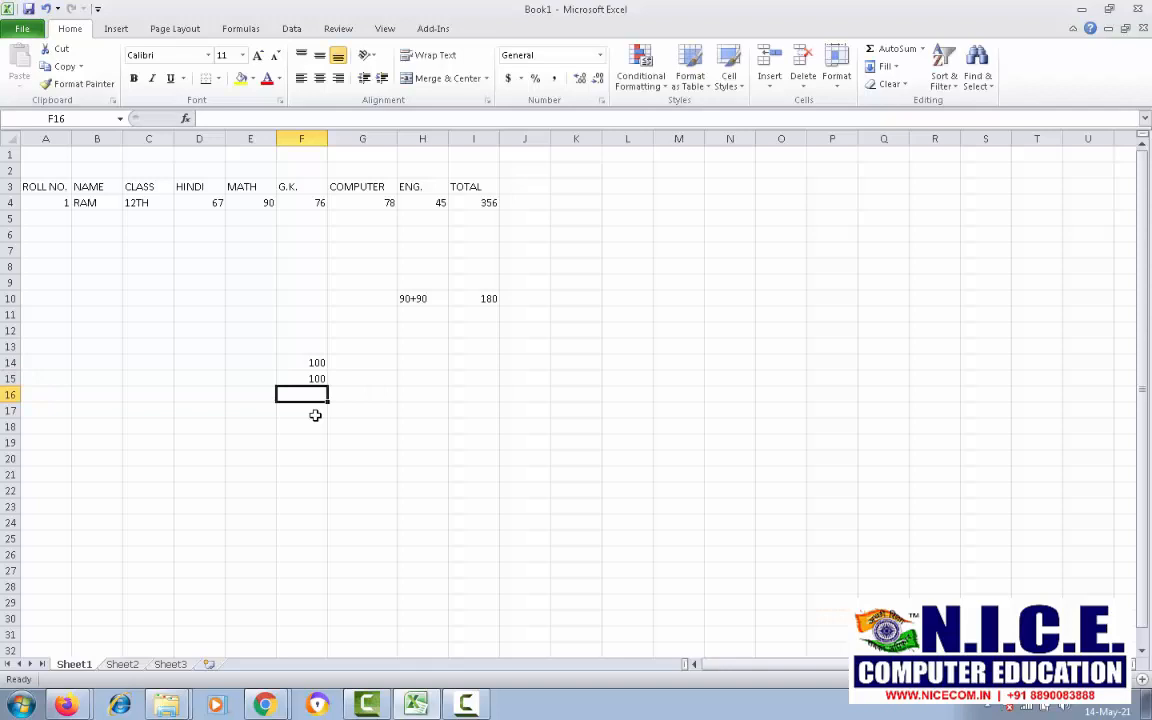
- Add the two sample values in F16 using cell references, with the formula =F14+F15
{"action": "type", "text": "="}
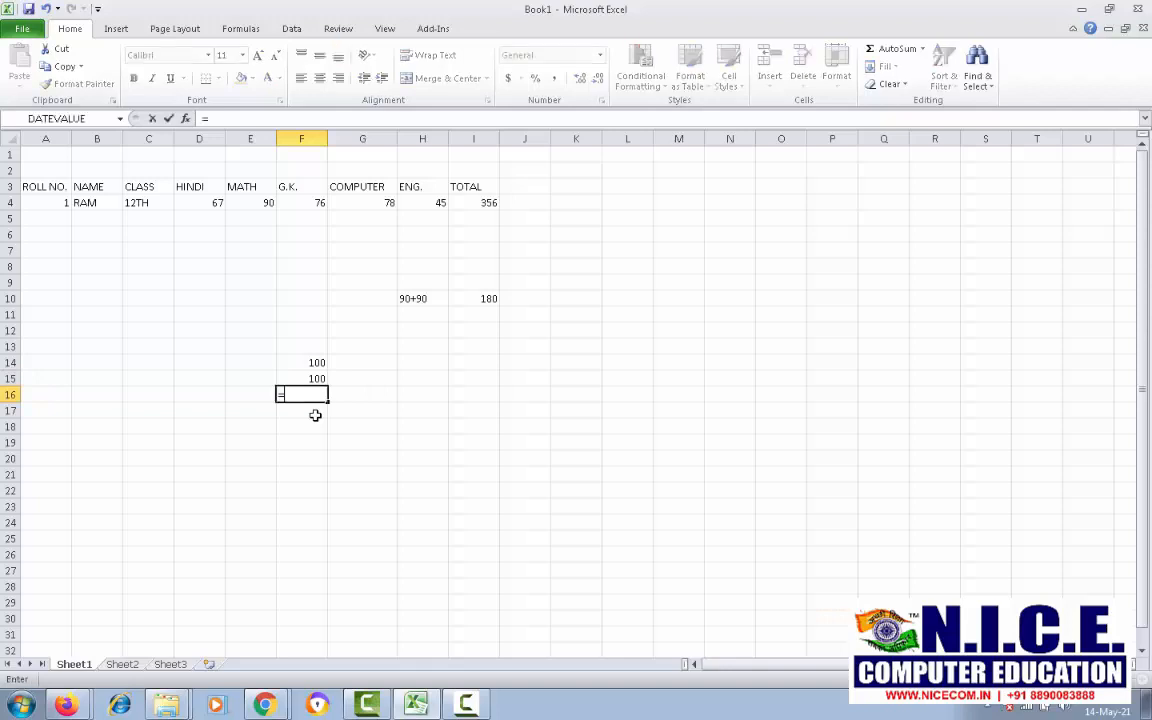
{"action": "left_click", "coordinate": [318, 363]}
{"action": "type", "text": "+"}
{"action": "left_click", "coordinate": [316, 379]}
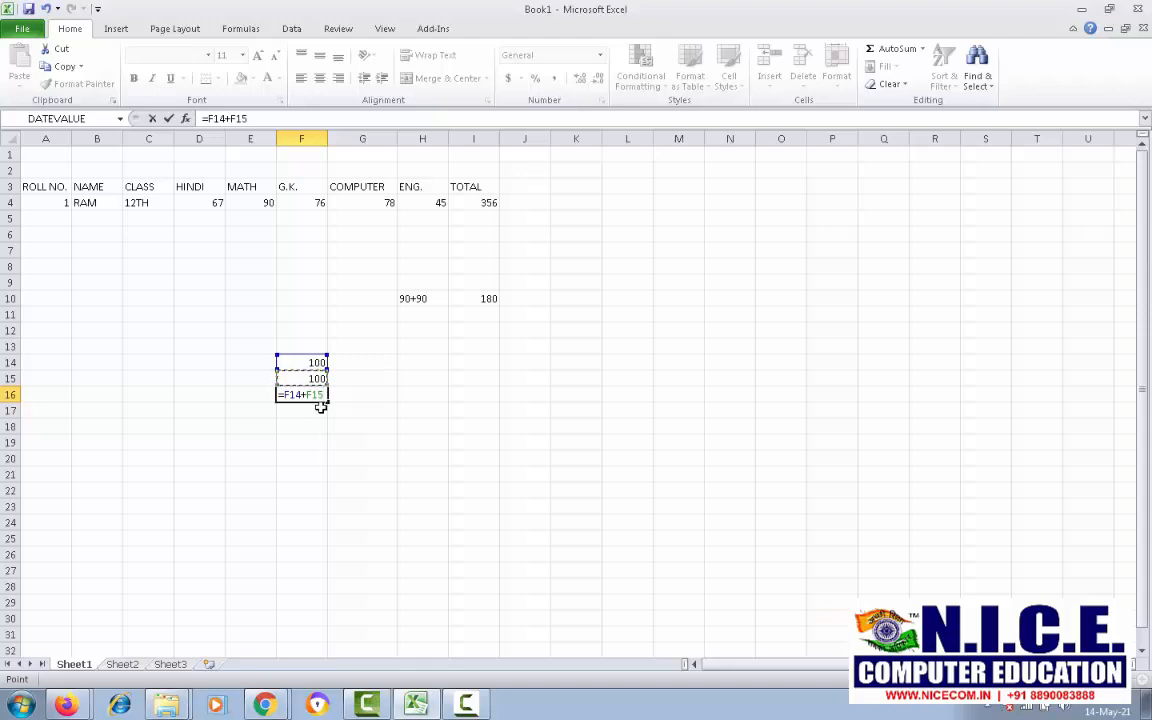
{"action": "key", "text": "Return"}
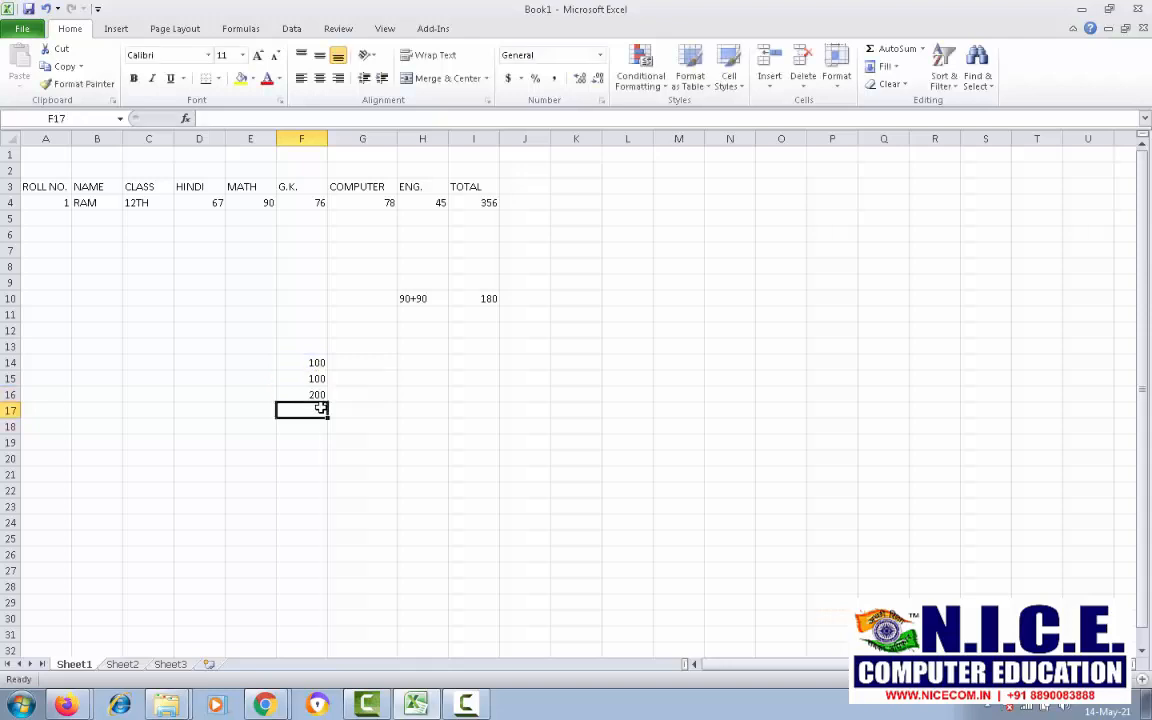
{"action": "left_click", "coordinate": [316, 394]}
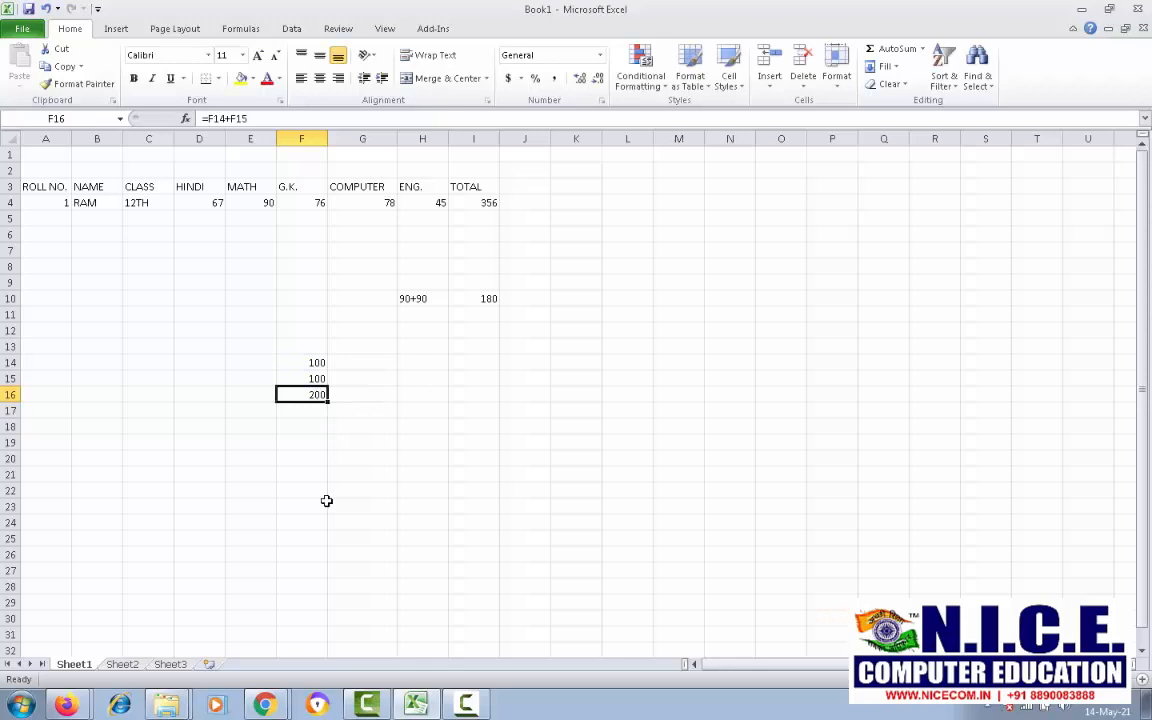
- Enter the typed-number formula =100+100 in G16, beside the cell-reference sum
{"action": "left_click", "coordinate": [356, 397]}
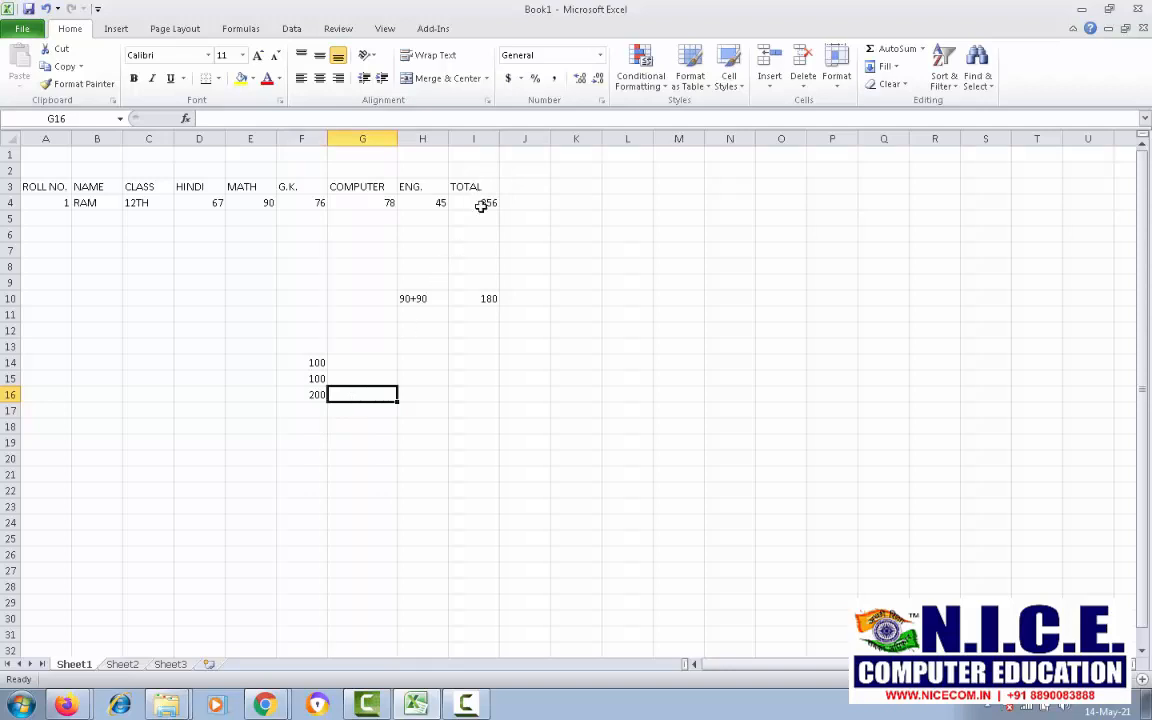
{"action": "type", "text": "="}
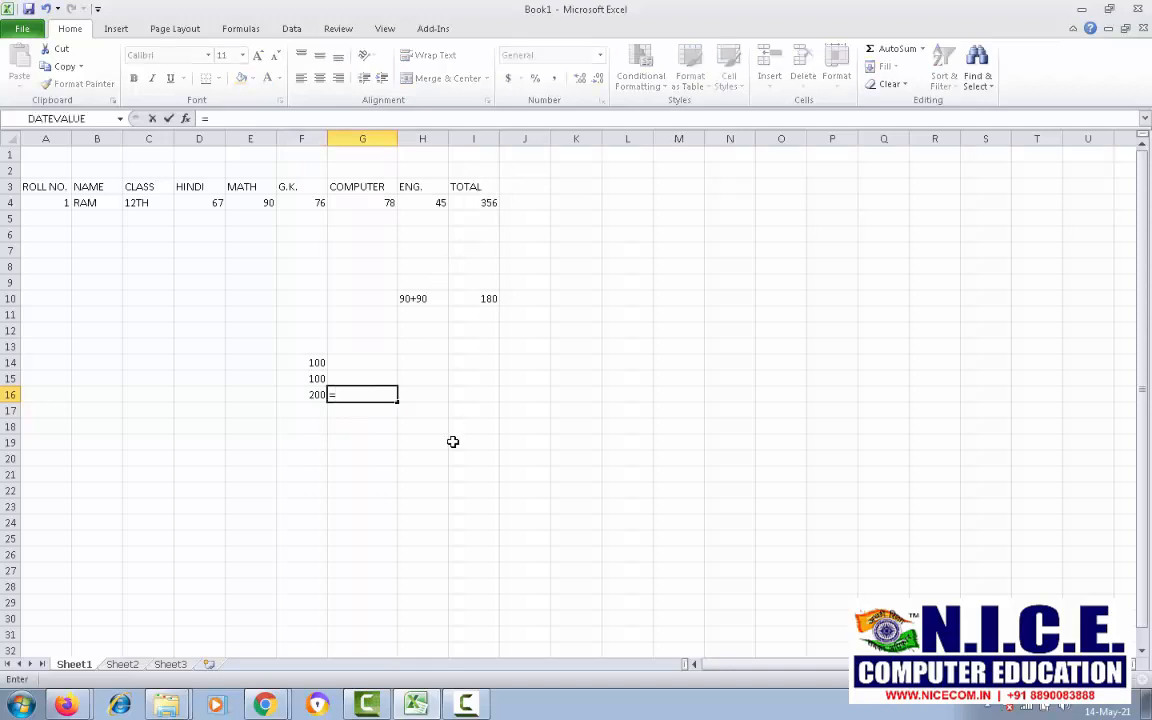
{"action": "type", "text": "100+100"}
{"action": "key", "text": "Return"}
{"action": "key", "text": "Up"}
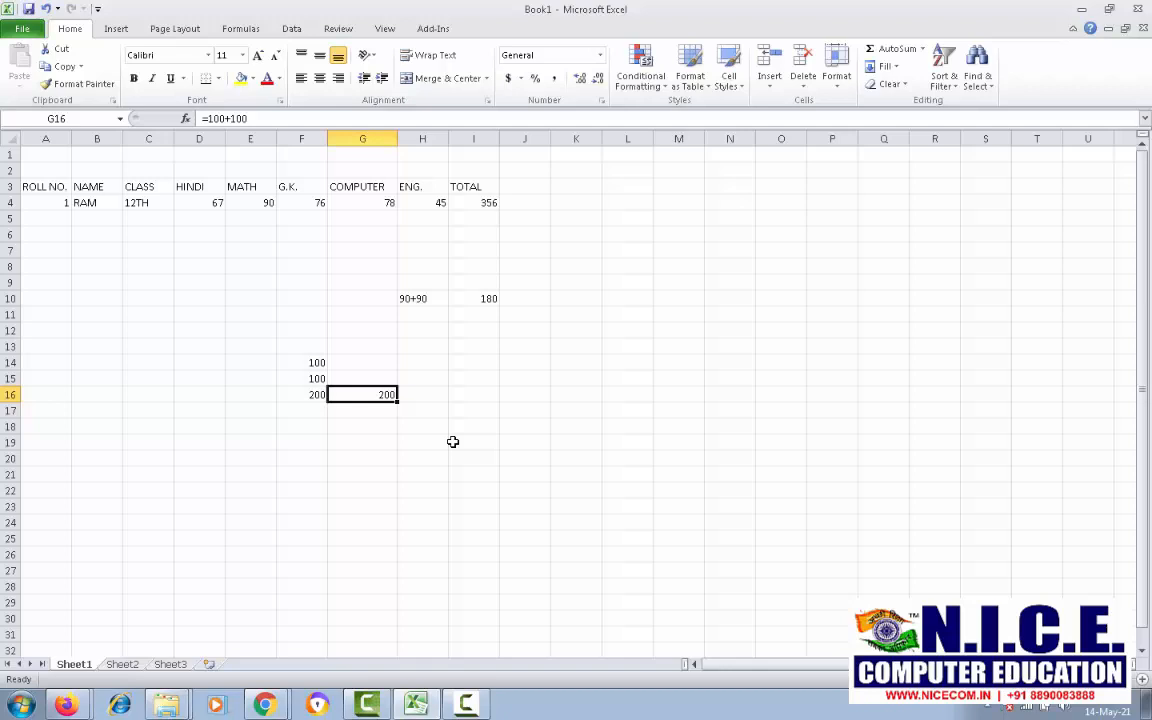
- Change the first sample value in F14 to 50
{"action": "key", "text": "Left"}
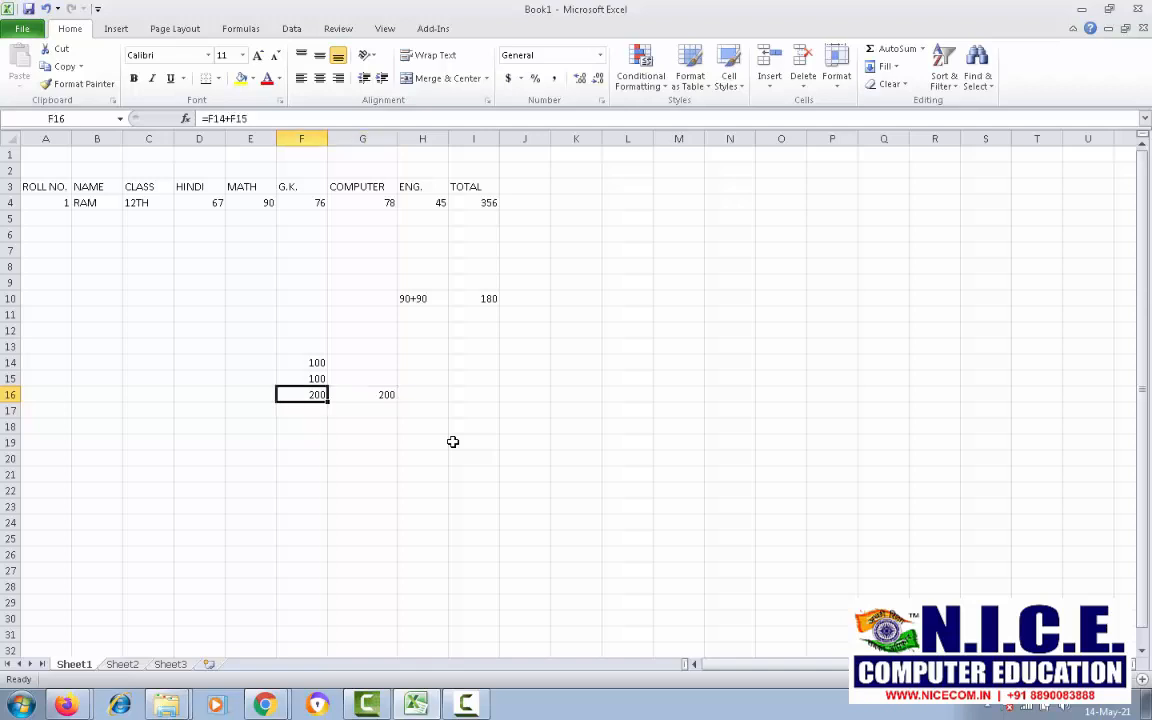
{"action": "key", "text": "Up"}
{"action": "key", "text": "Up"}
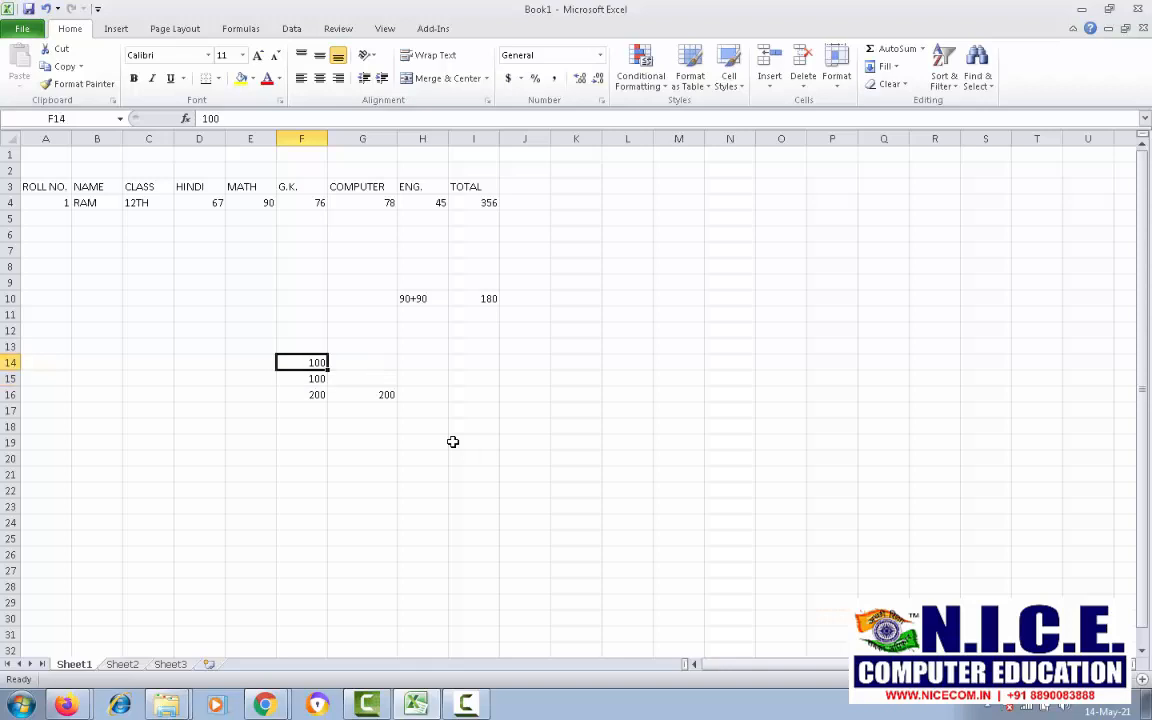
{"action": "key", "text": "Down"}
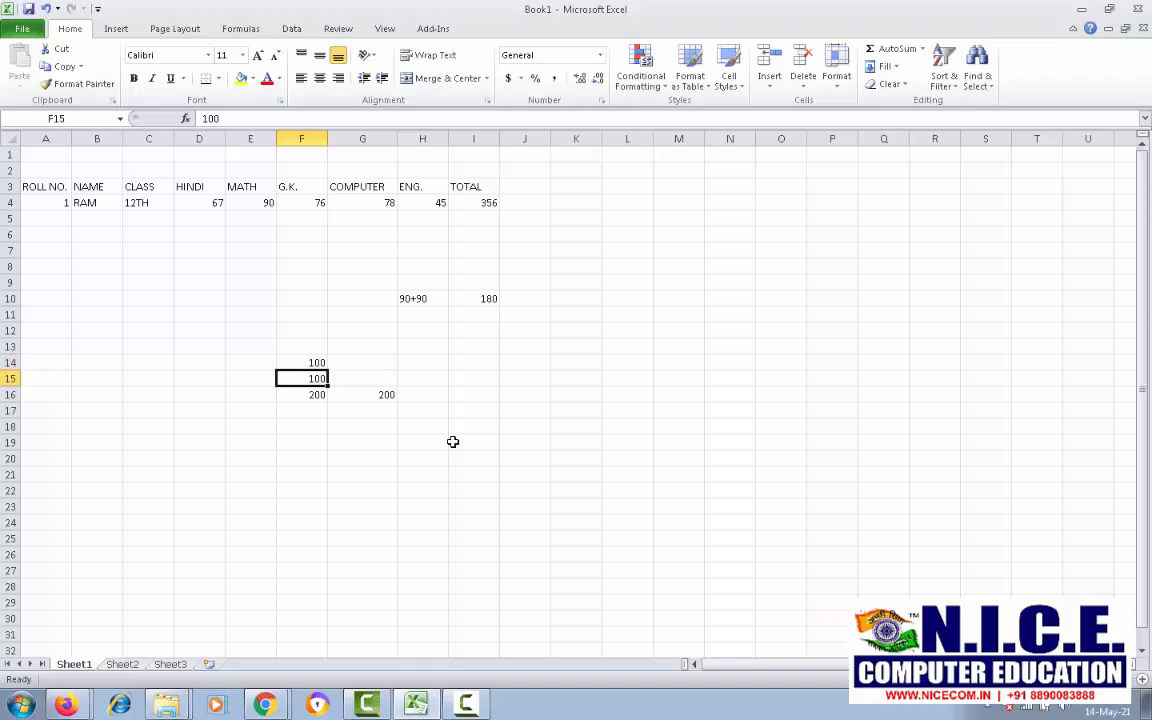
{"action": "key", "text": "Up"}
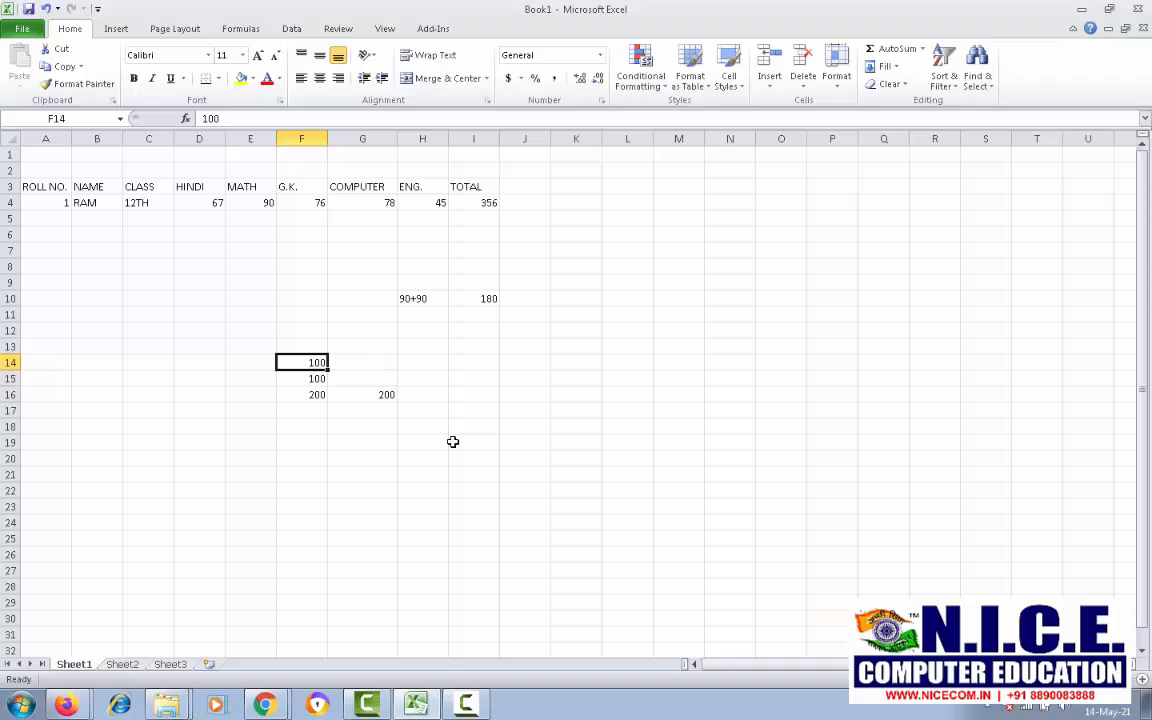
{"action": "type", "text": "50"}
{"action": "key", "text": "Return"}
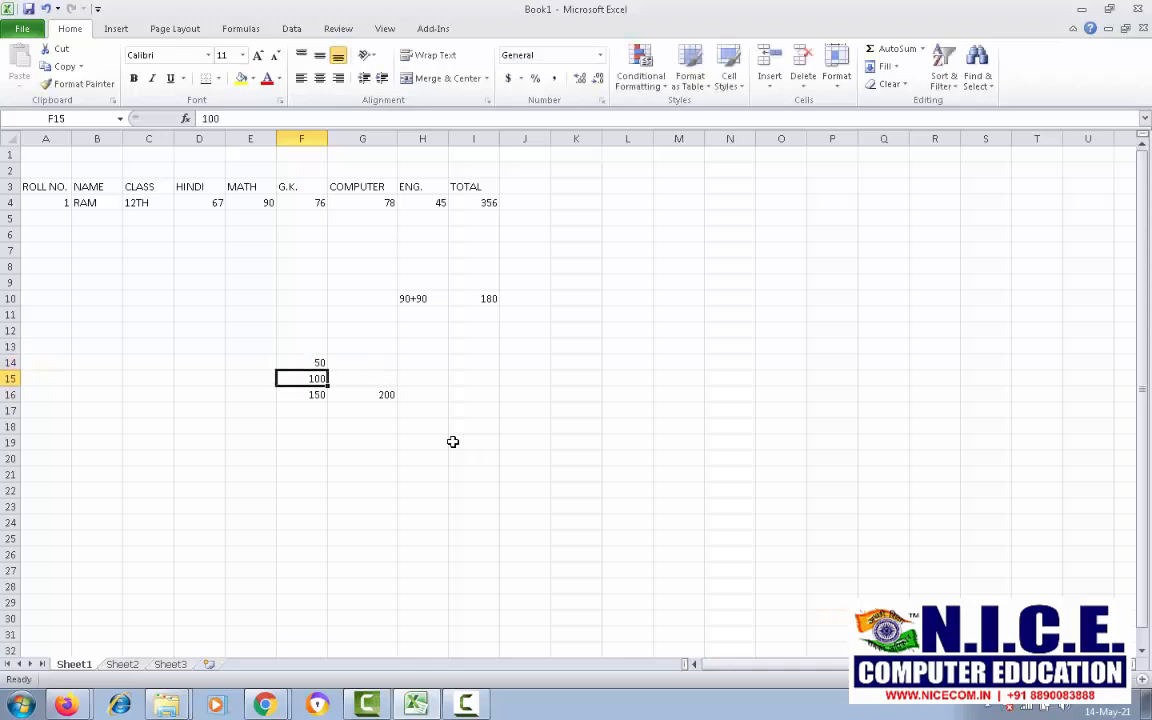
- Compare the cell-reference formula in F16 with the typed-number formula in G16 and their results
{"action": "key", "text": "Down"}
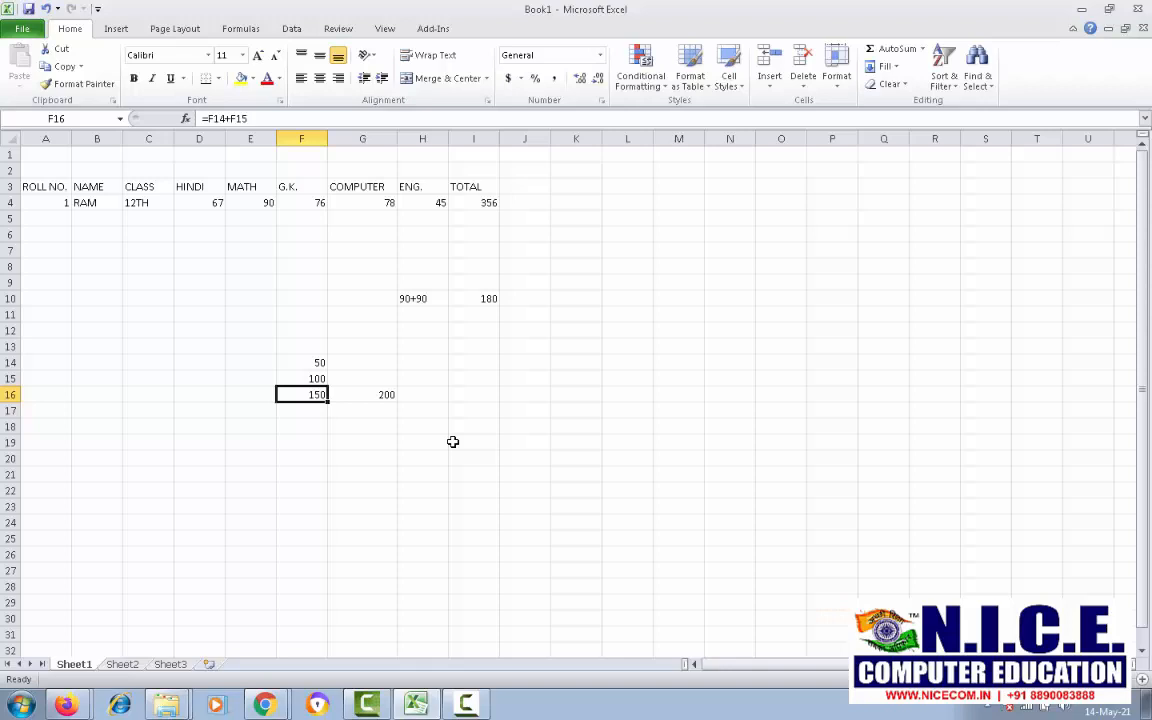
{"action": "key", "text": "Up"}
{"action": "key", "text": "Up"}
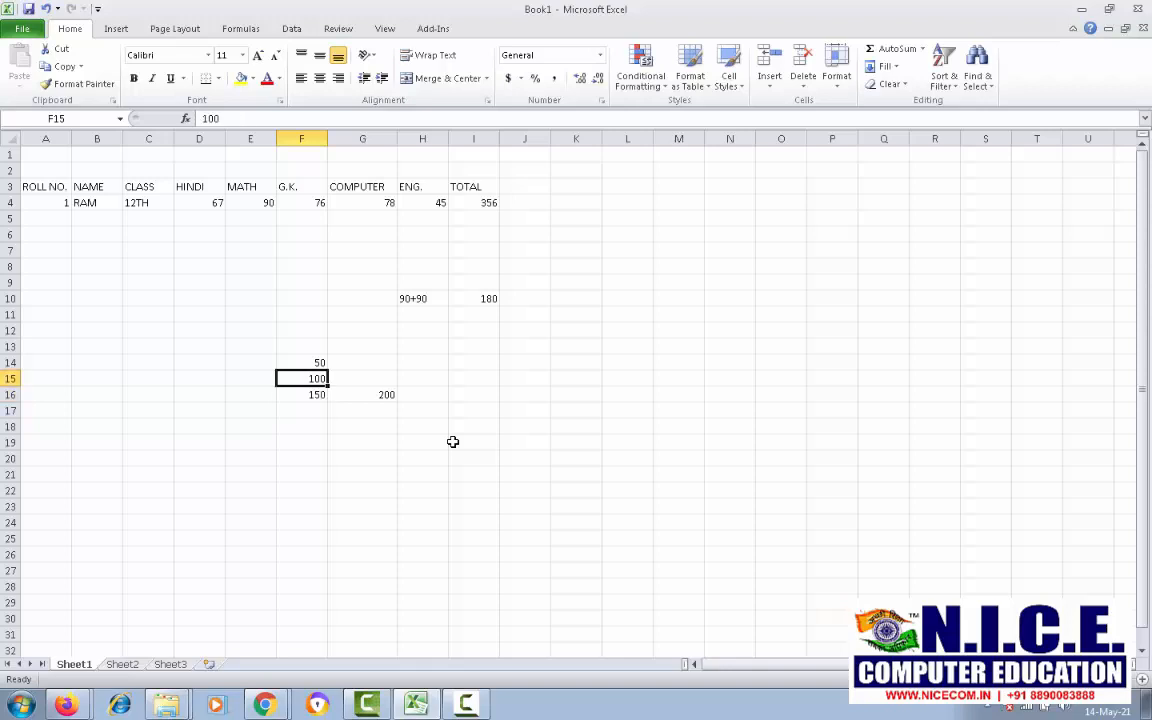
{"action": "key", "text": "Down"}
{"action": "key", "text": "Down"}
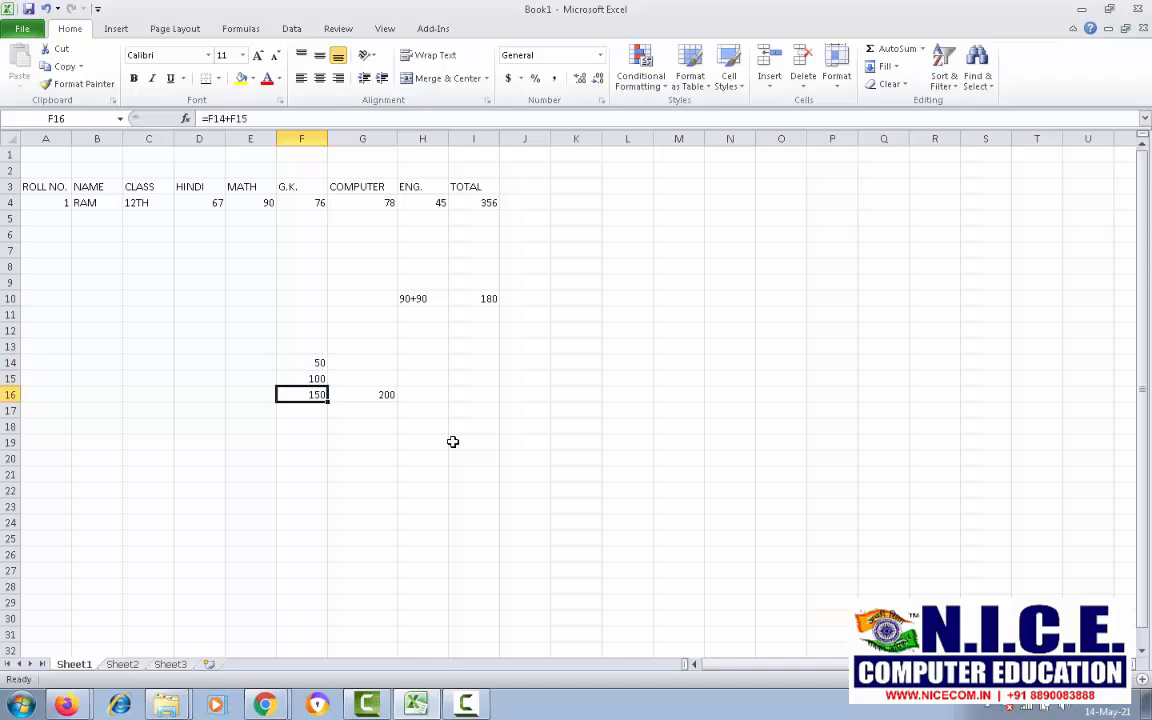
{"action": "key", "text": "Right"}
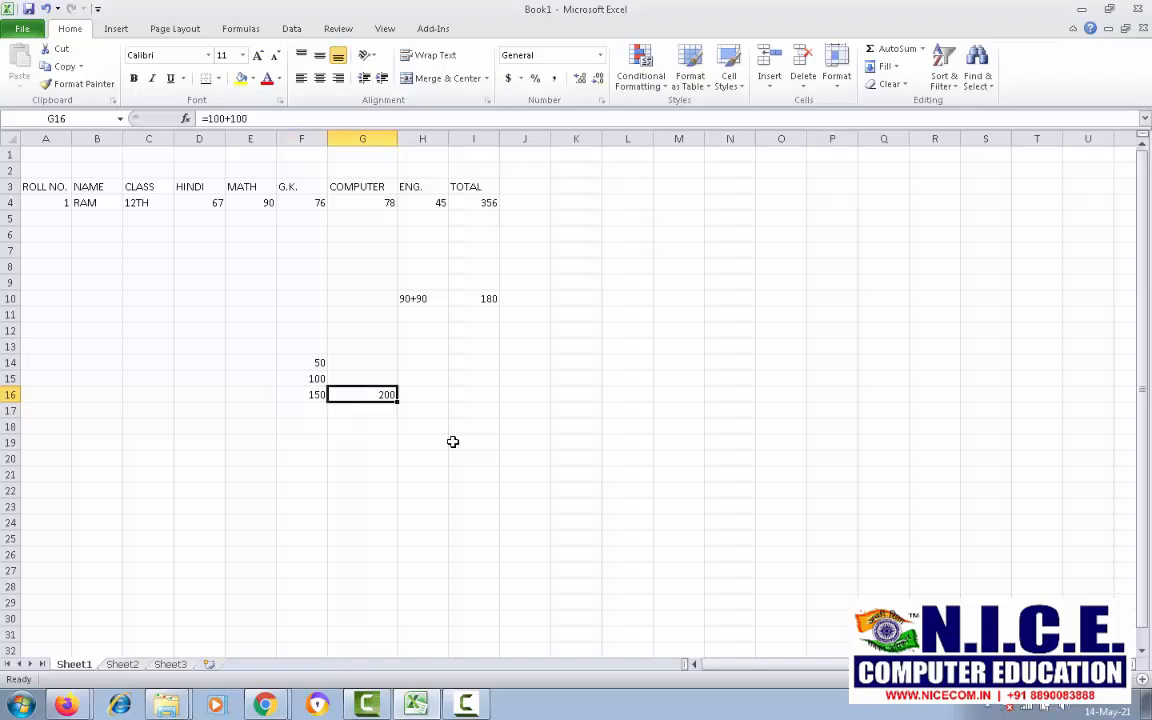
- Replace the typed-number total in I4 with the cell-reference formula =D4+E4+F4+G4+H4
{"action": "key", "text": "Left"}
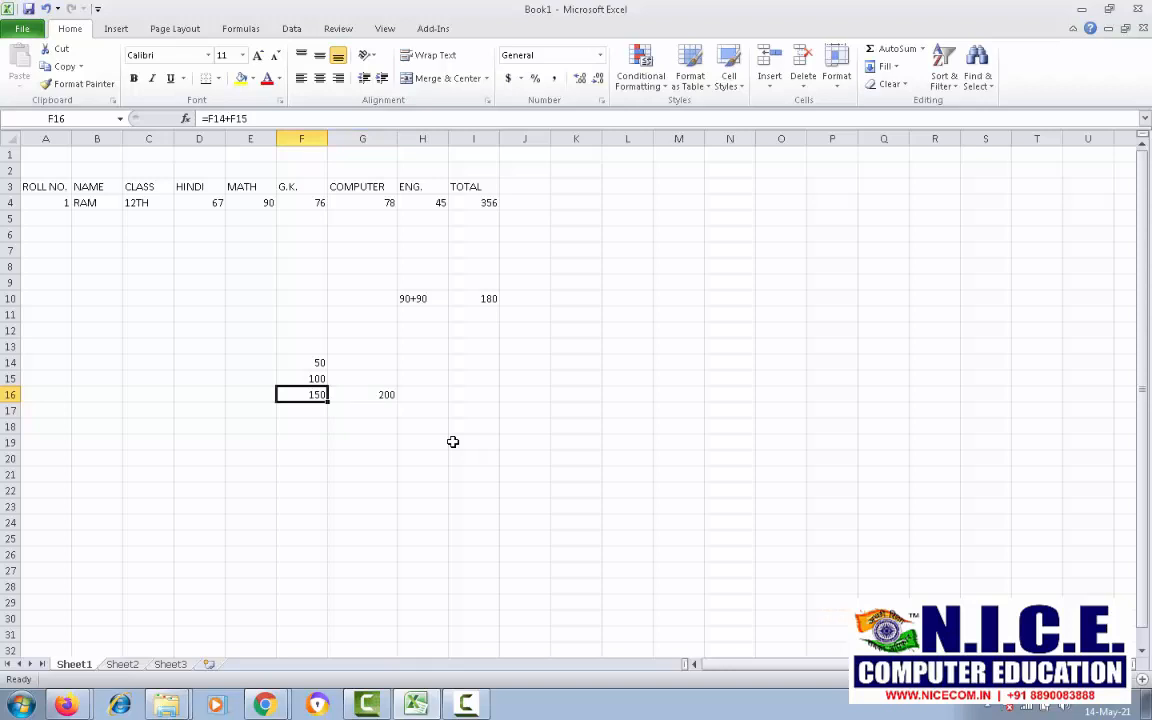
{"action": "key", "text": "Up"}
{"action": "key", "text": "Up"}
{"action": "key", "text": "Up"}
{"action": "key", "text": "Up"}
{"action": "key", "text": "Up"}
{"action": "key", "text": "Up"}
{"action": "key", "text": "Up"}
{"action": "key", "text": "Up"}
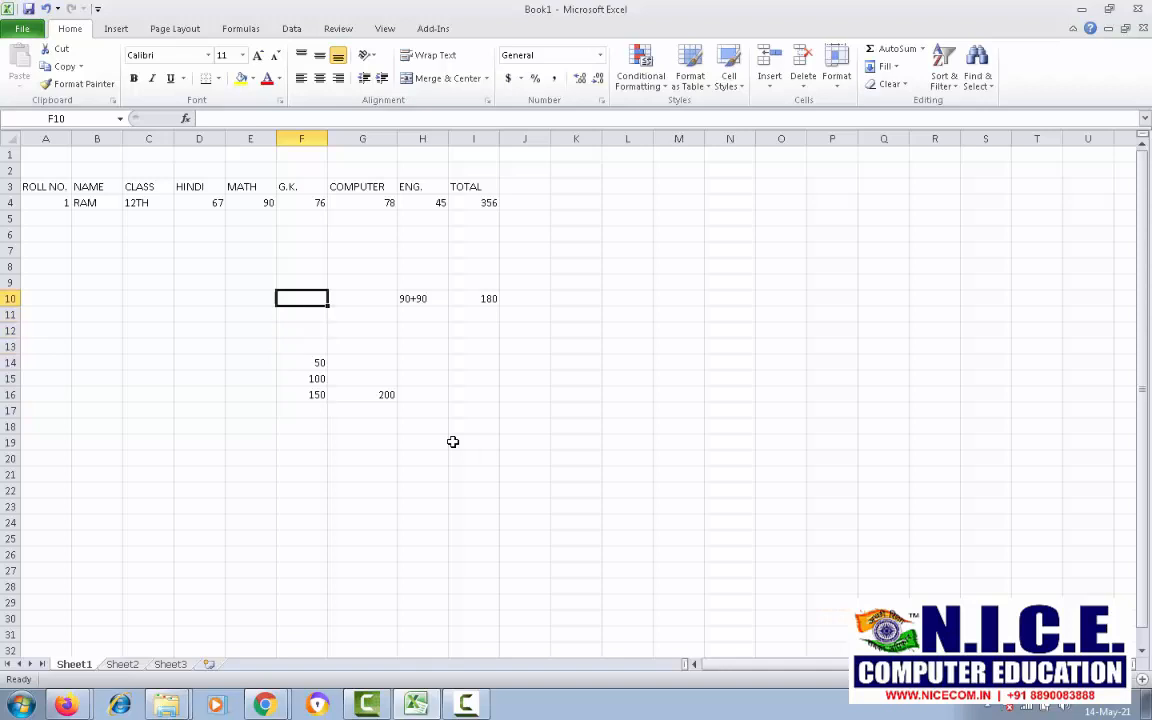
{"action": "key", "text": "Right"}
{"action": "key", "text": "Right"}
{"action": "key", "text": "Right"}
{"action": "key", "text": "Up"}
{"action": "key", "text": "Up"}
{"action": "key", "text": "Up"}
{"action": "key", "text": "Up"}
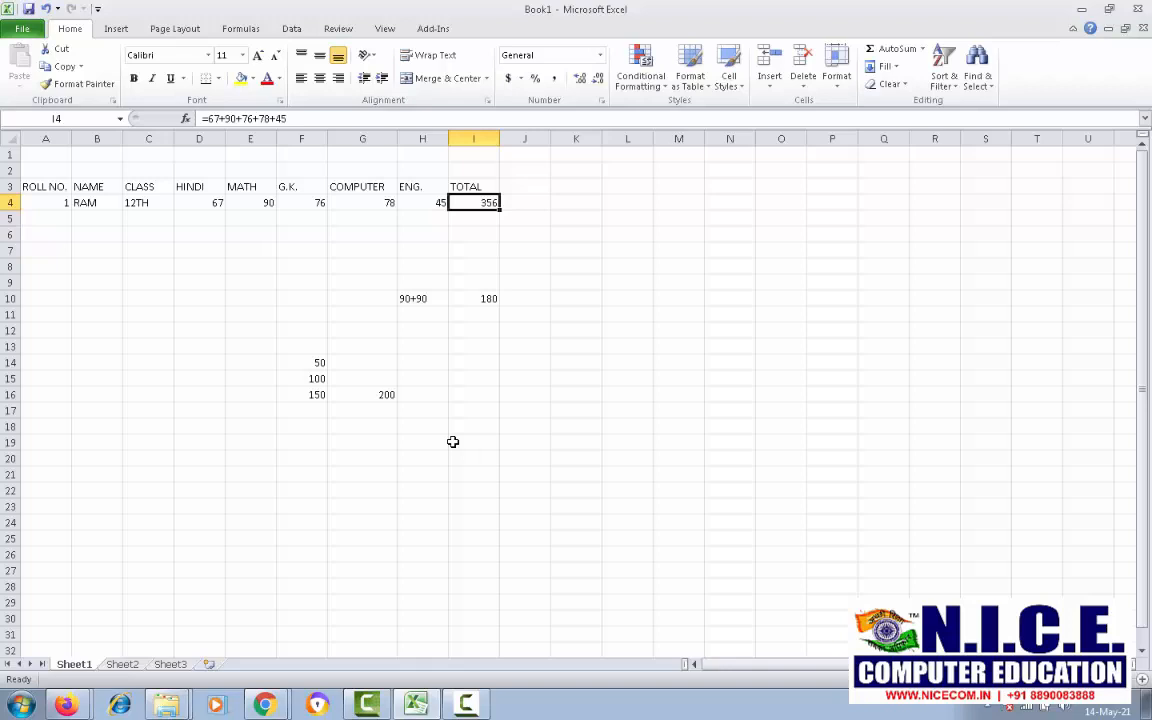
{"action": "type", "text": "="}
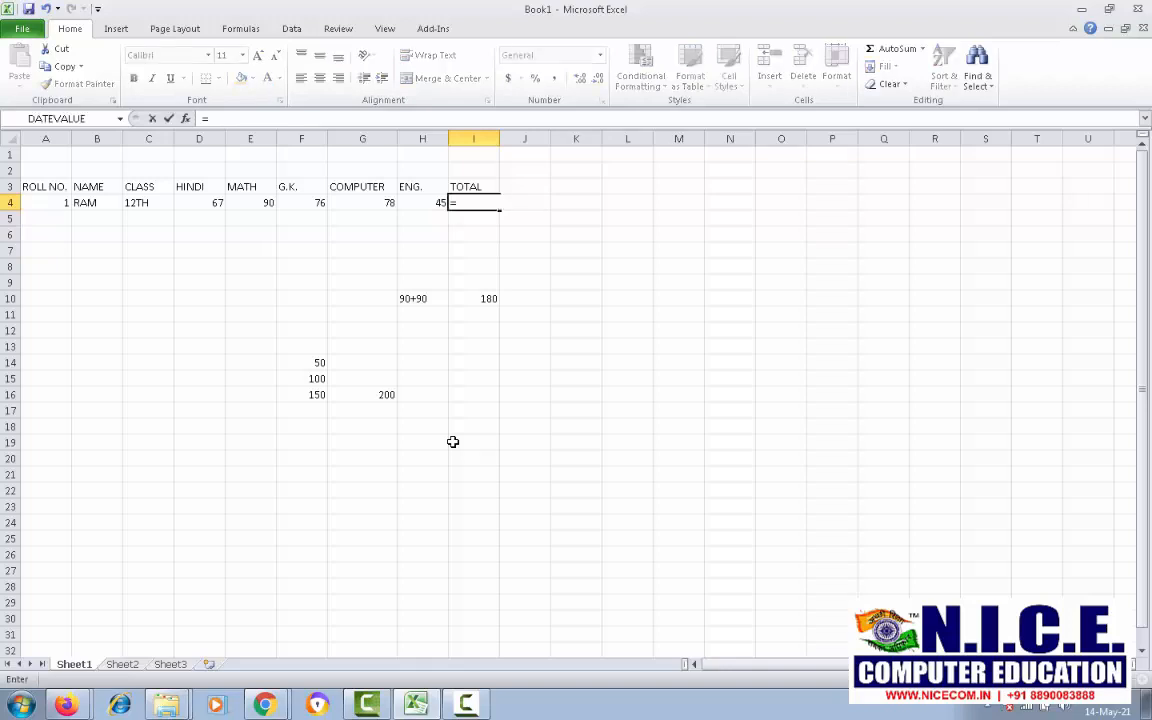
{"action": "key", "text": "Left"}
{"action": "key", "text": "Left"}
{"action": "key", "text": "Left"}
{"action": "key", "text": "Left"}
{"action": "key", "text": "Left"}
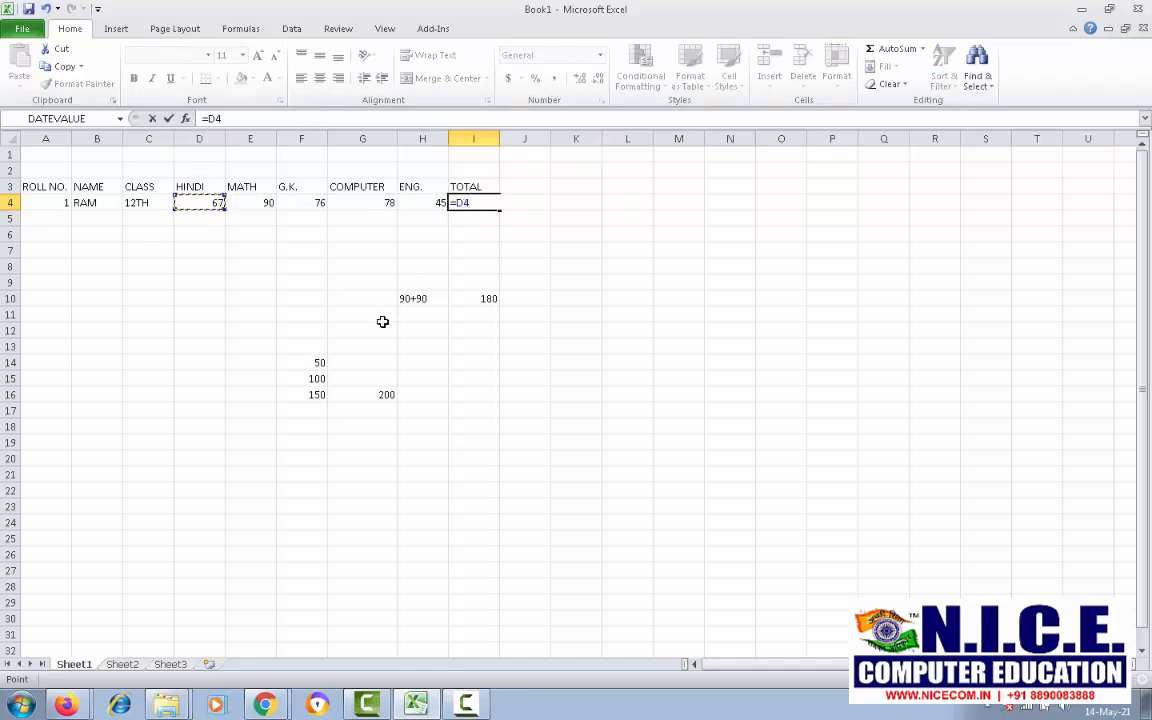
{"action": "type", "text": "+"}
{"action": "left_click", "coordinate": [265, 201]}
{"action": "type", "text": "+"}
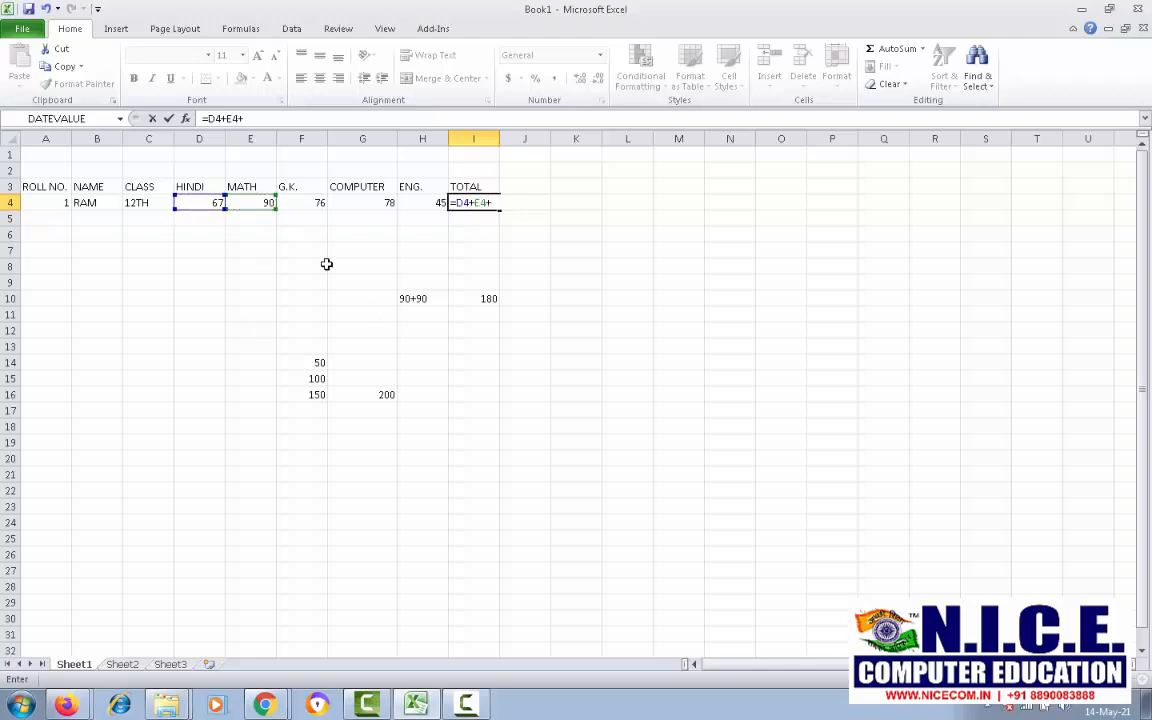
{"action": "left_click", "coordinate": [302, 203]}
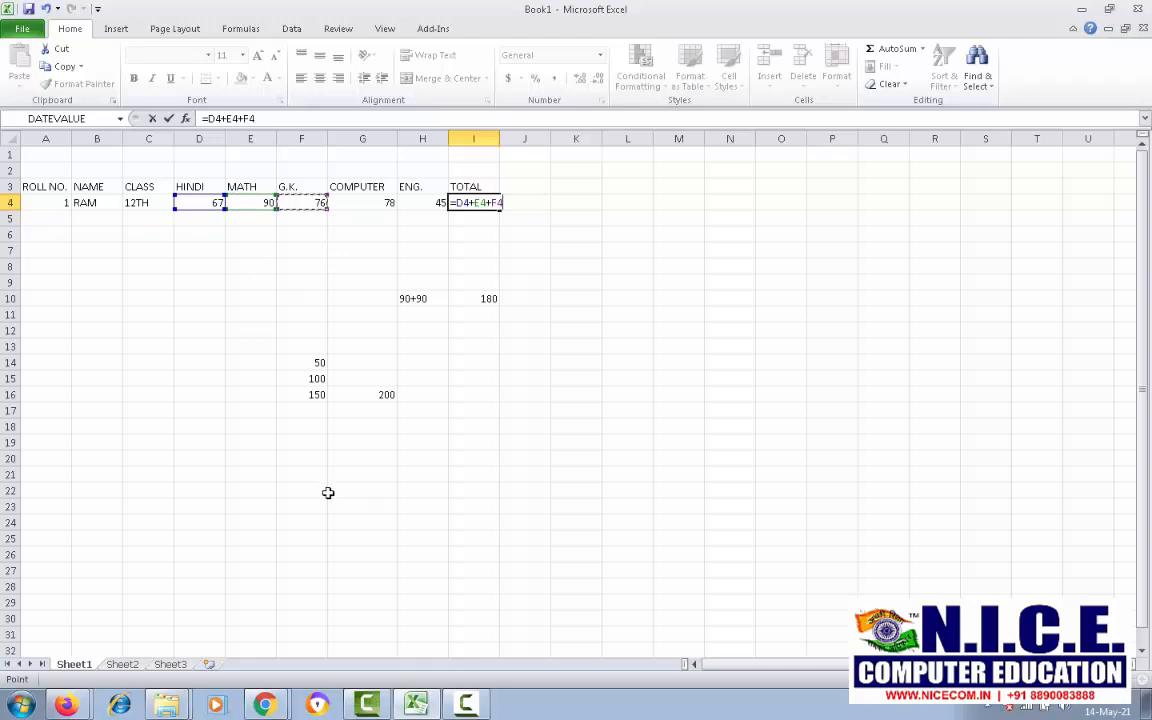
{"action": "type", "text": "+"}
{"action": "left_click", "coordinate": [374, 204]}
{"action": "type", "text": "+"}
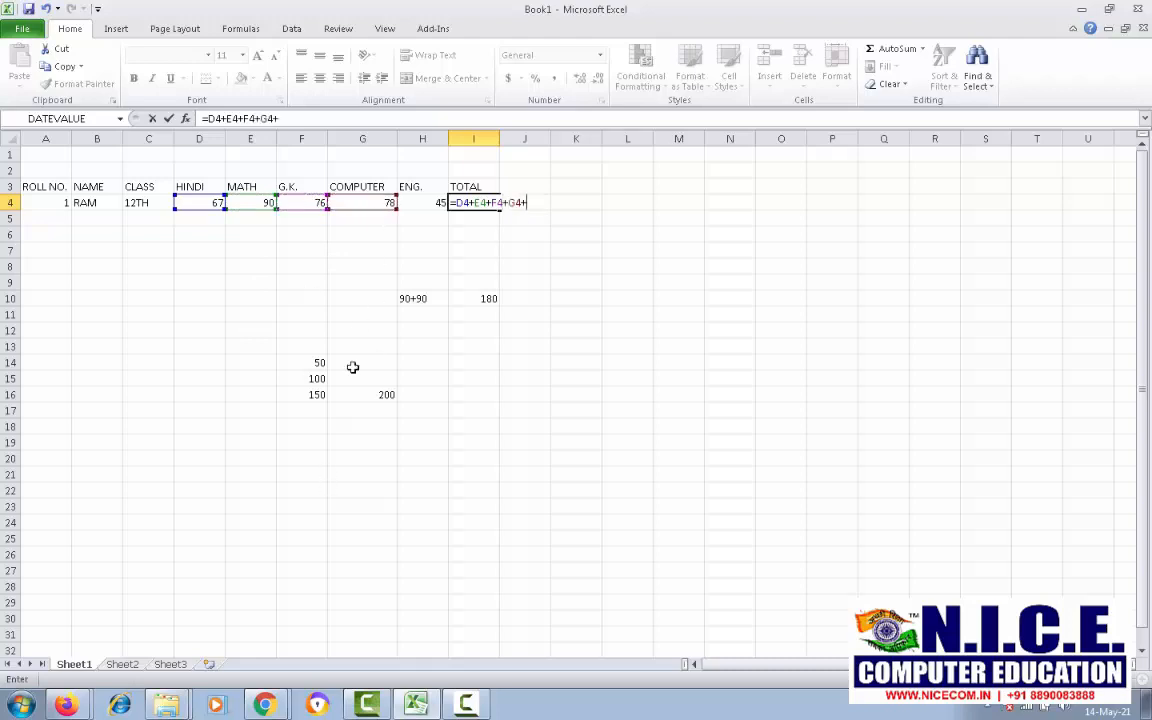
{"action": "left_click", "coordinate": [422, 200]}
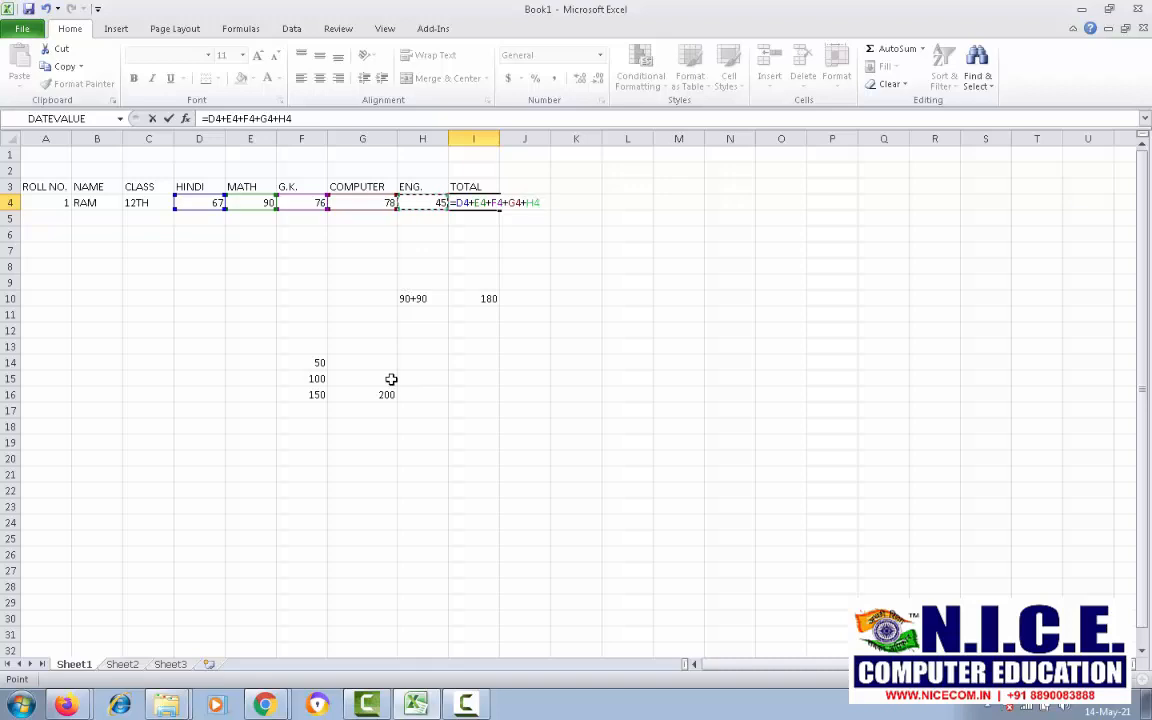
{"action": "key", "text": "Return"}
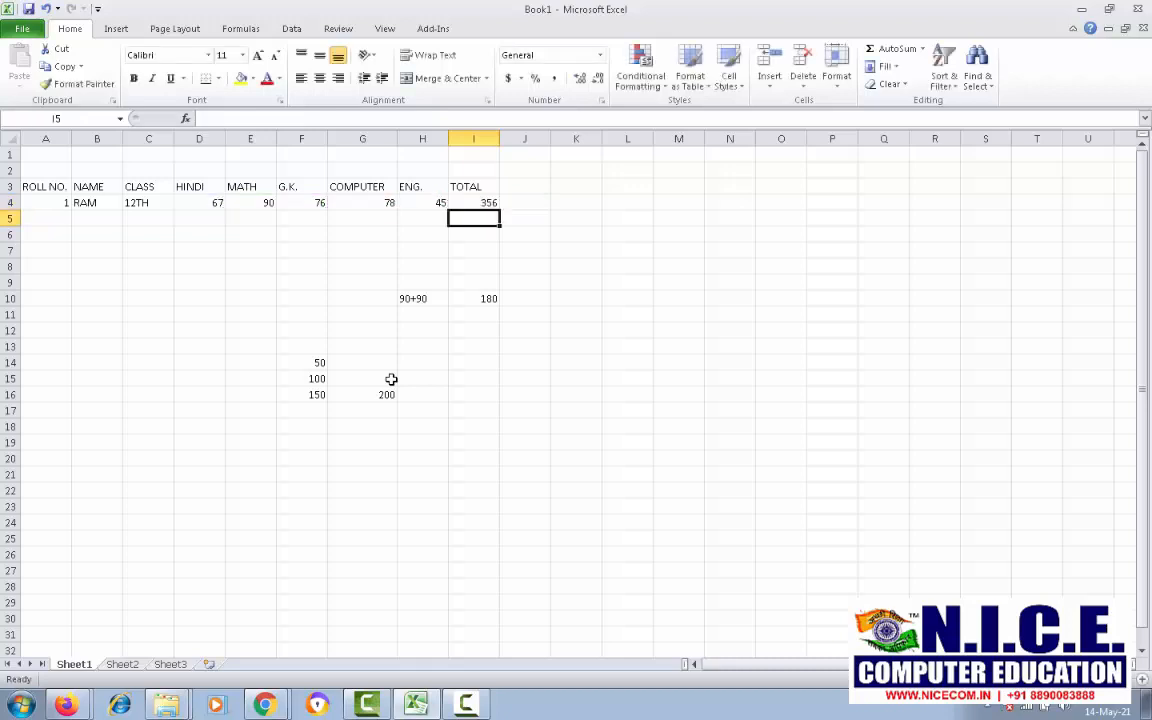
- Set the first student's Hindi mark in D4 to 90 and check the recalculated total in I4
{"action": "key", "text": "Up"}
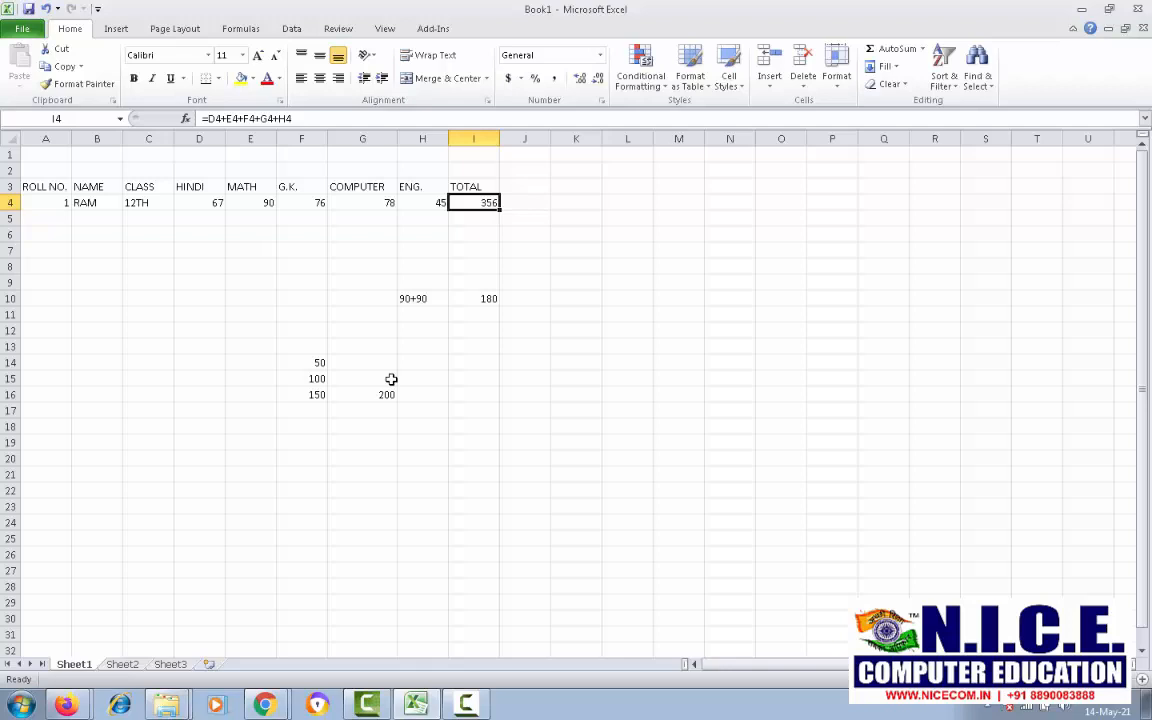
{"action": "key", "text": "Left"}
{"action": "key", "text": "Left"}
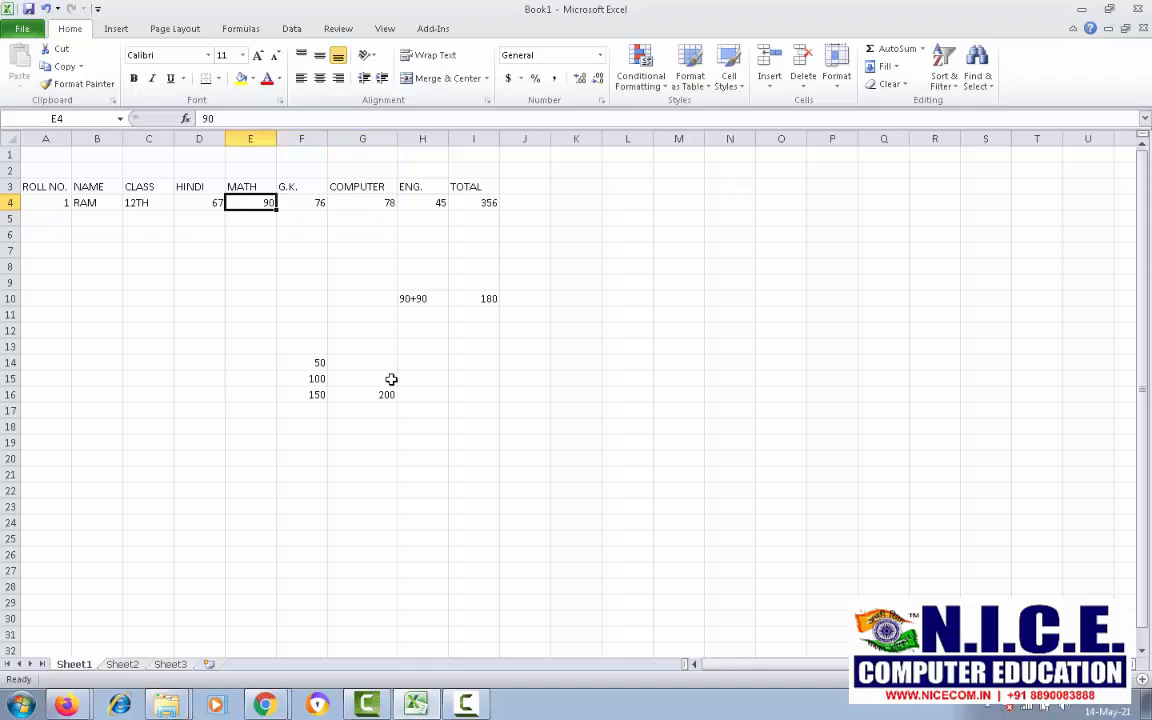
{"action": "key", "text": "Left"}
{"action": "type", "text": "90"}
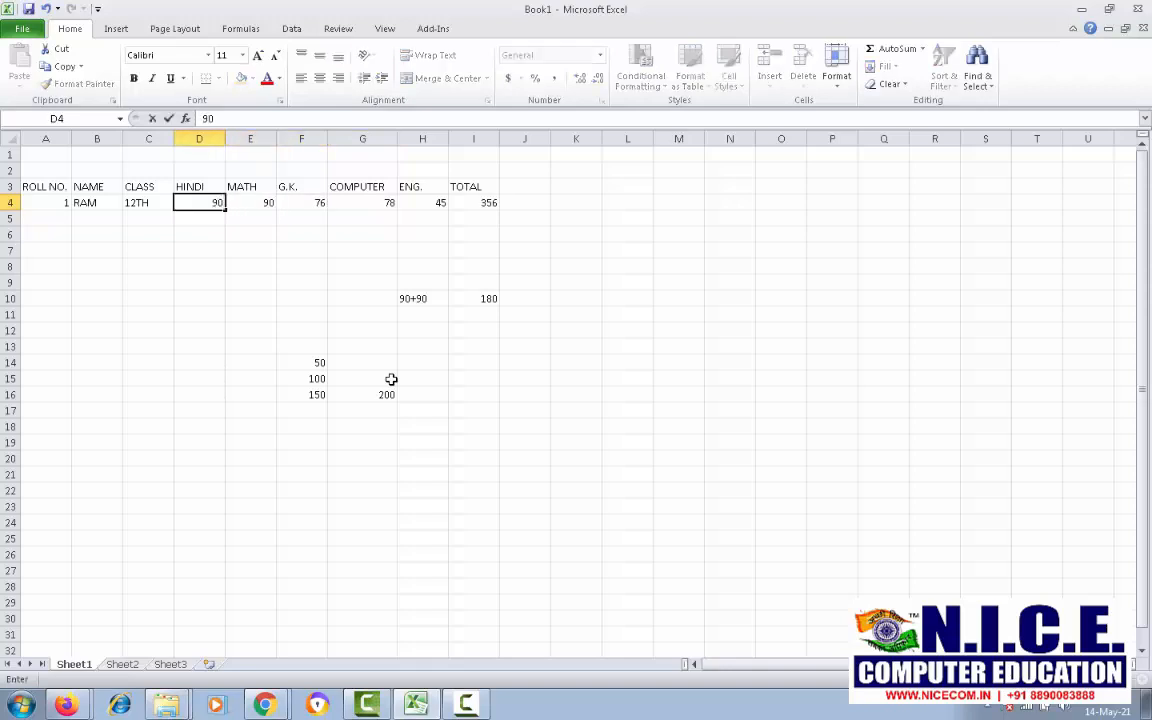
{"action": "key", "text": "Return"}
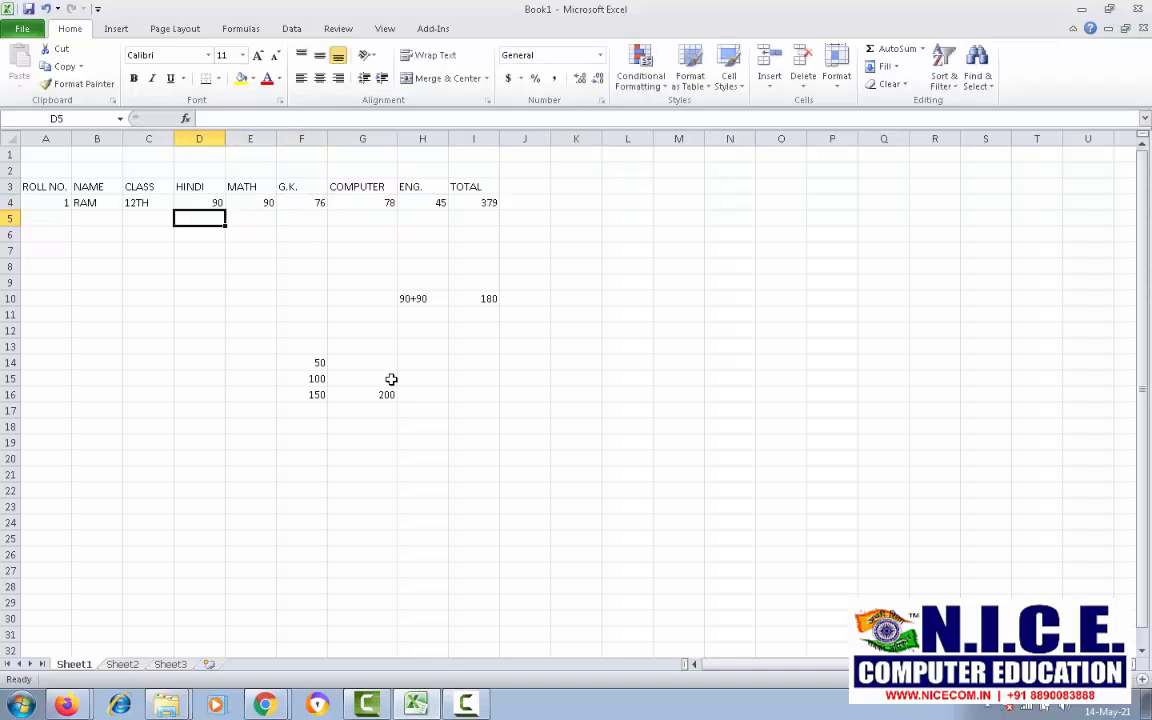
{"action": "key", "text": "Up"}
{"action": "key", "text": "Right"}
{"action": "key", "text": "Right"}
{"action": "key", "text": "Right"}
{"action": "key", "text": "Right"}
{"action": "key", "text": "Right"}
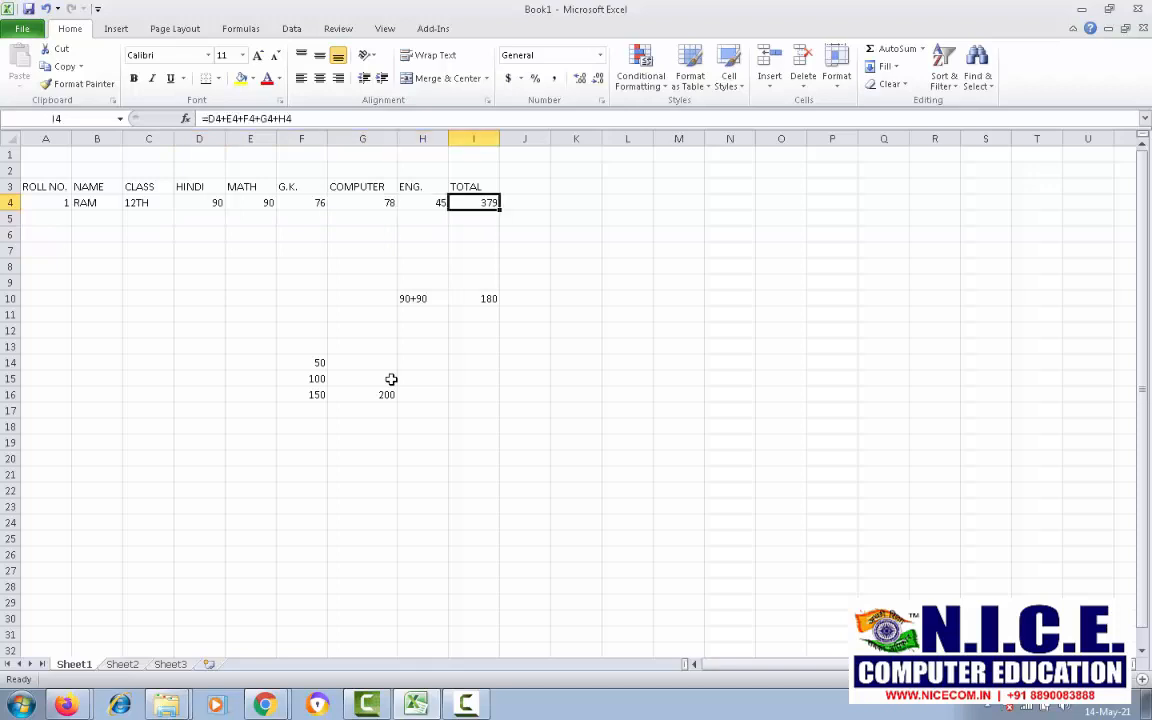
- Set the first student's Computer mark in G4 to 90 and check the total in I4 again
{"action": "key", "text": "Left"}
{"action": "key", "text": "Left"}
{"action": "type", "text": "90"}
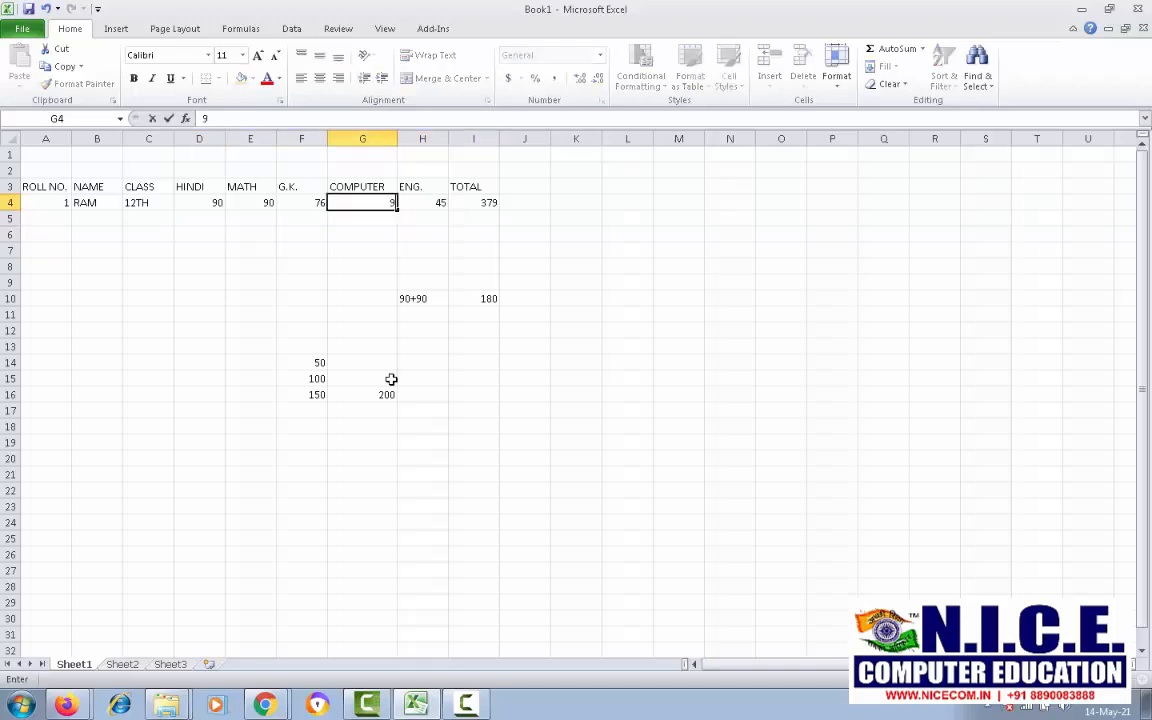
{"action": "key", "text": "Return"}
{"action": "key", "text": "Up"}
{"action": "key", "text": "Right"}
{"action": "key", "text": "Right"}
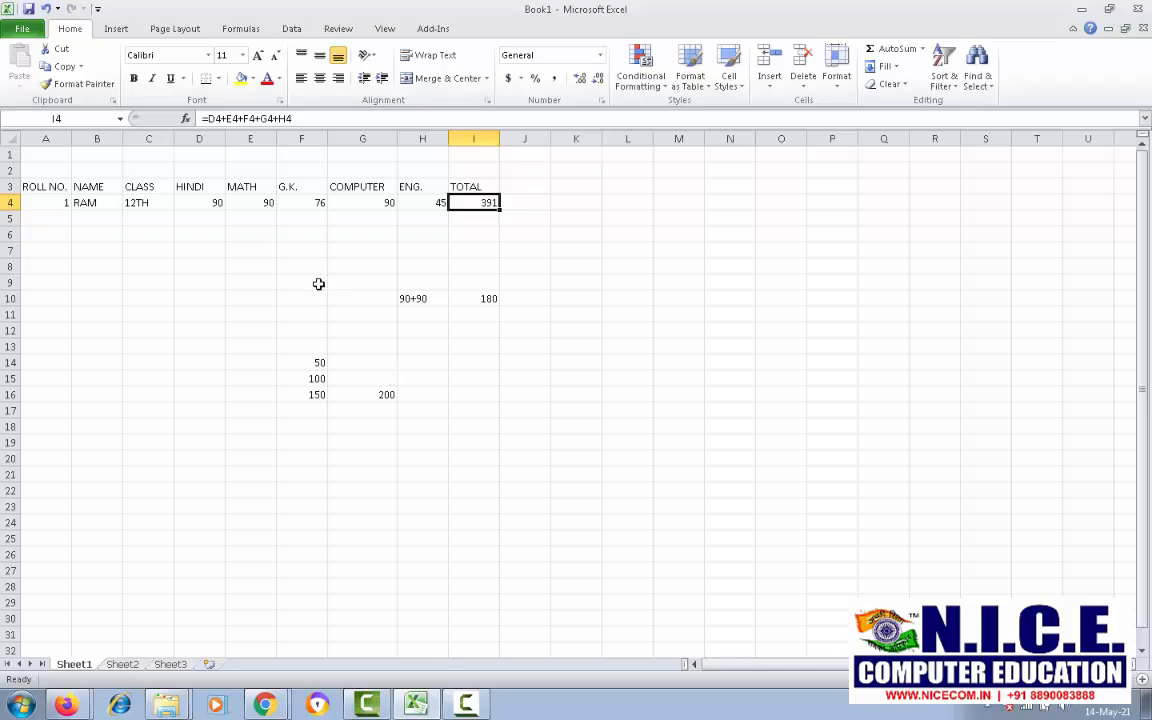
- Clear the sample values and formulas in F9:I18 below the marks table and return to the total in I4
{"action": "left_click_drag", "start_coordinate": [319, 283], "coordinate": [497, 424]}
{"action": "key", "text": "Delete"}
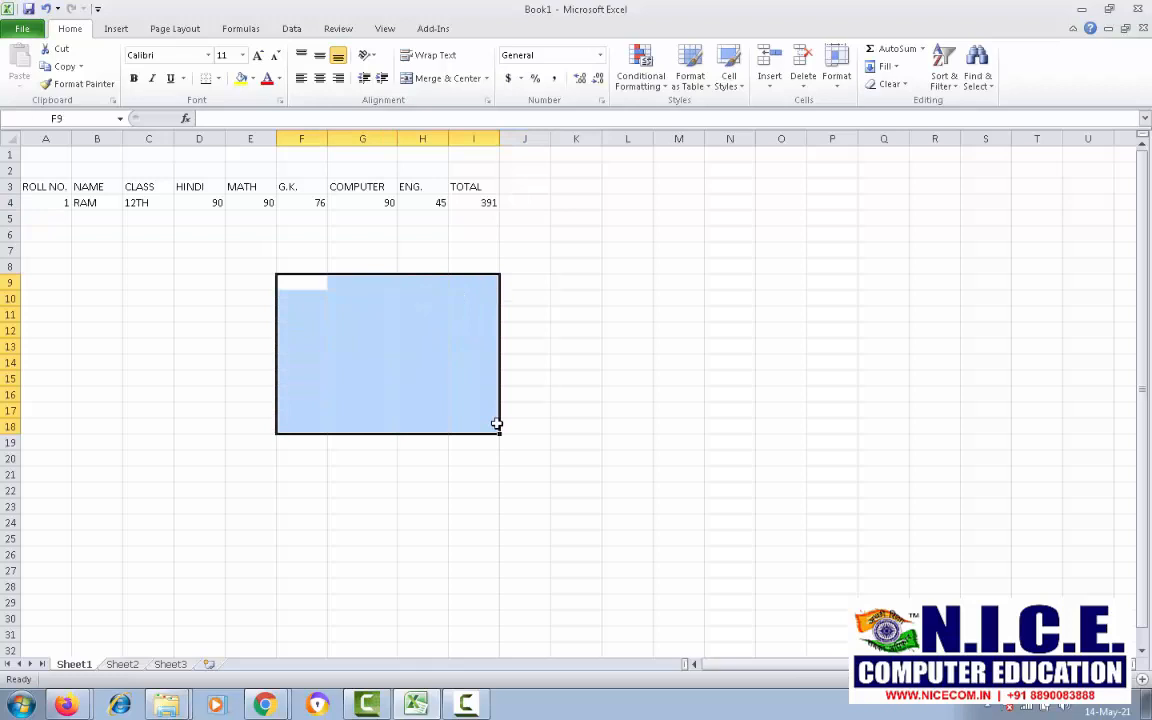
{"action": "left_click", "coordinate": [401, 334]}
{"action": "left_click", "coordinate": [478, 204]}
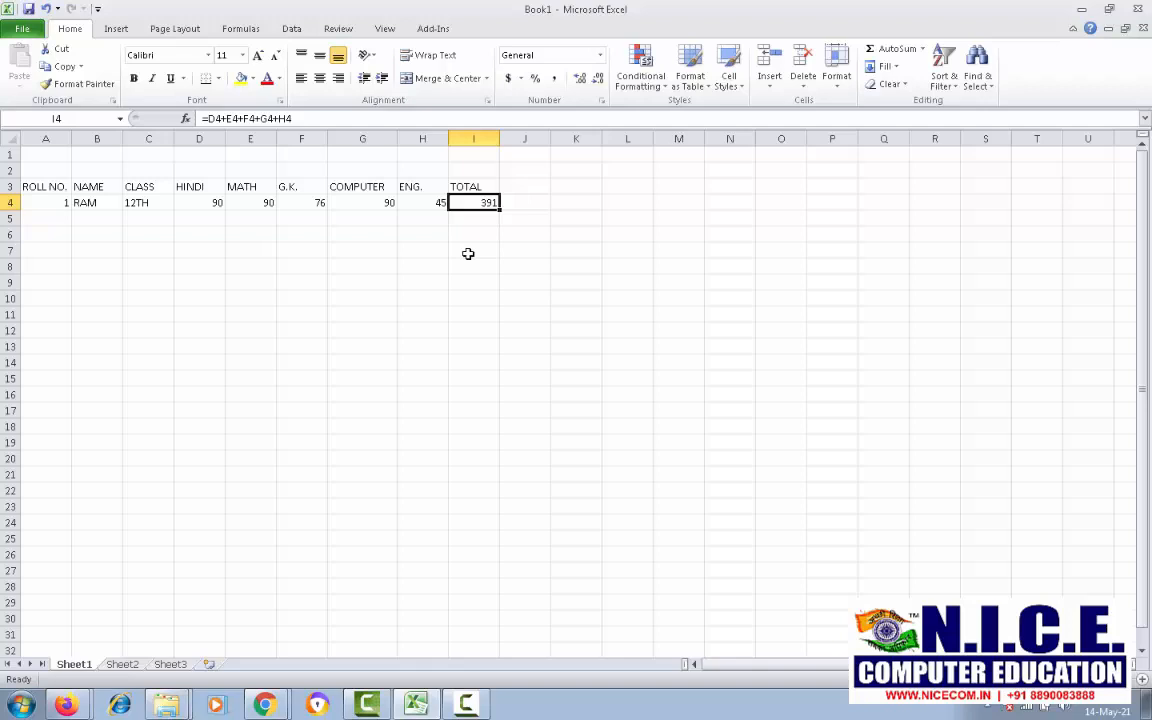
- Start a second student record in row 5 with roll number 2, the student's name and class 12TH
{"action": "left_click", "coordinate": [38, 218]}
{"action": "type", "text": "2"}
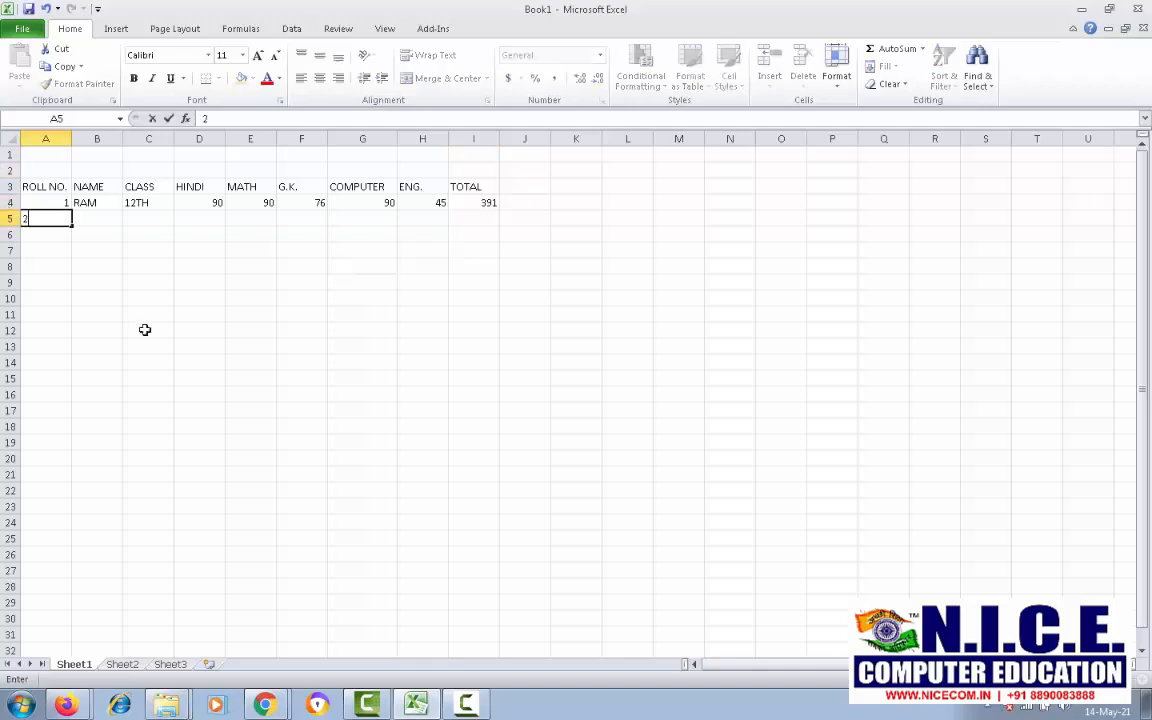
{"action": "key", "text": "Tab"}
{"action": "type", "text": "MOHAN"}
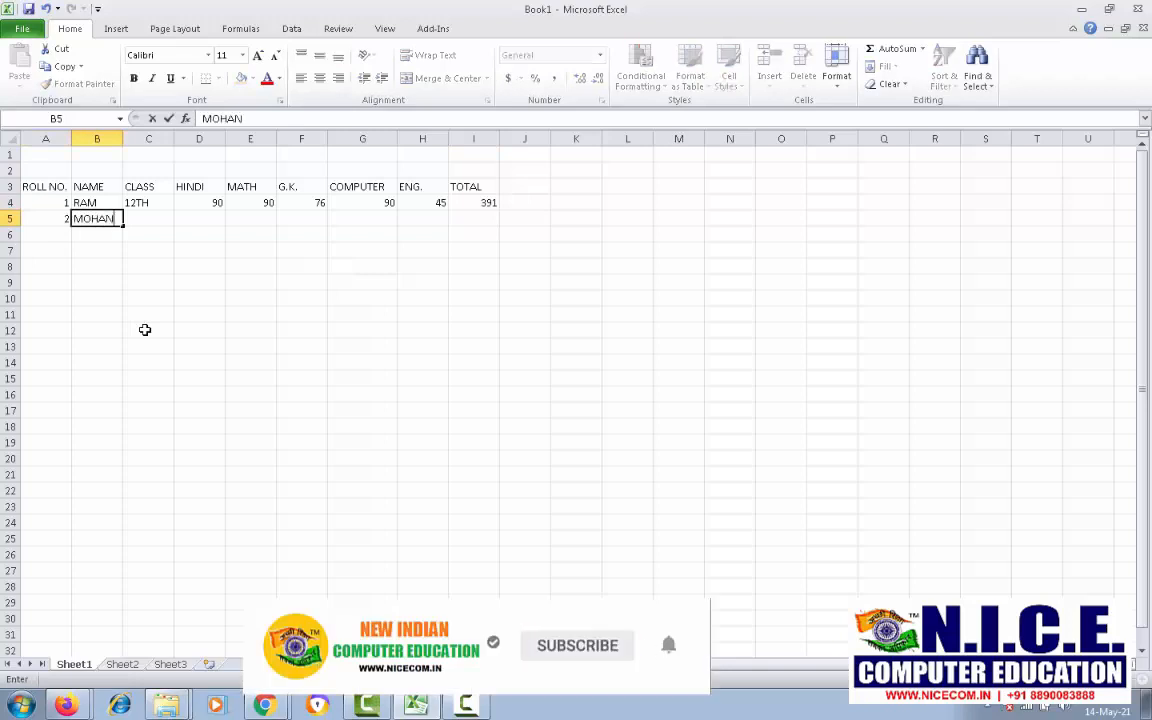
{"action": "key", "text": "Tab"}
{"action": "type", "text": "12TH"}
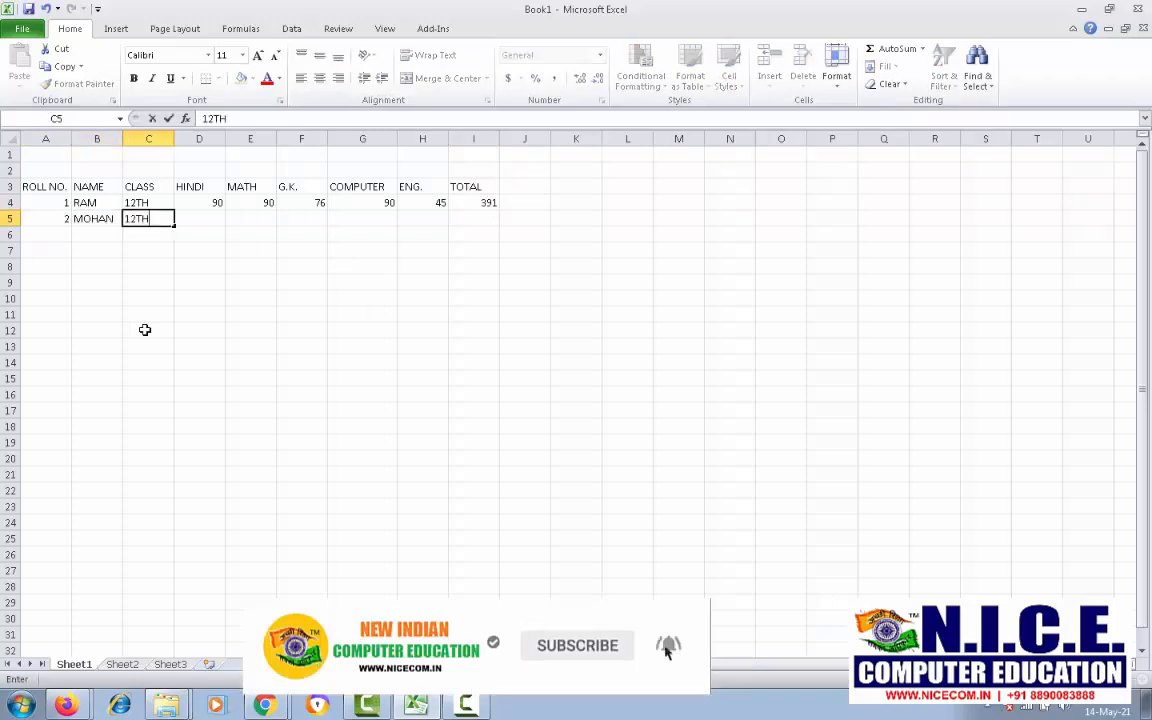
{"action": "key", "text": "Tab"}
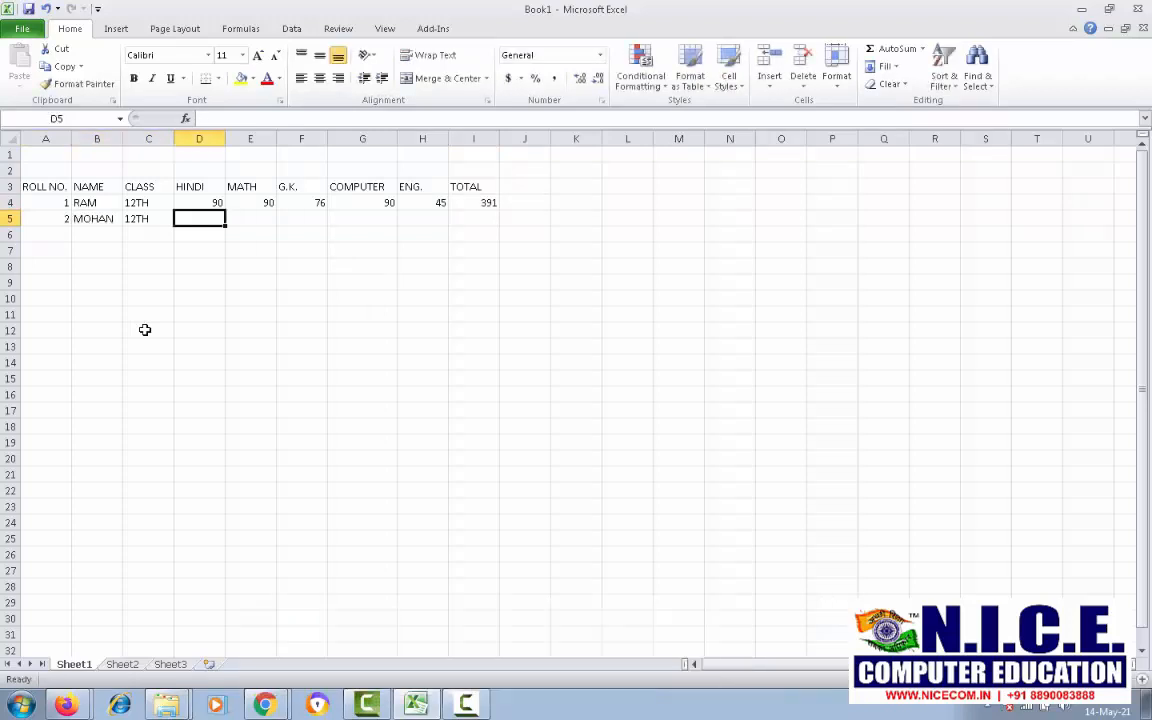
- Enter the second student's marks in D5:H5: Hindi 78, Math 65, G.K. 78, Computer 90 and English 76
{"action": "type", "text": "78"}
{"action": "key", "text": "Tab"}
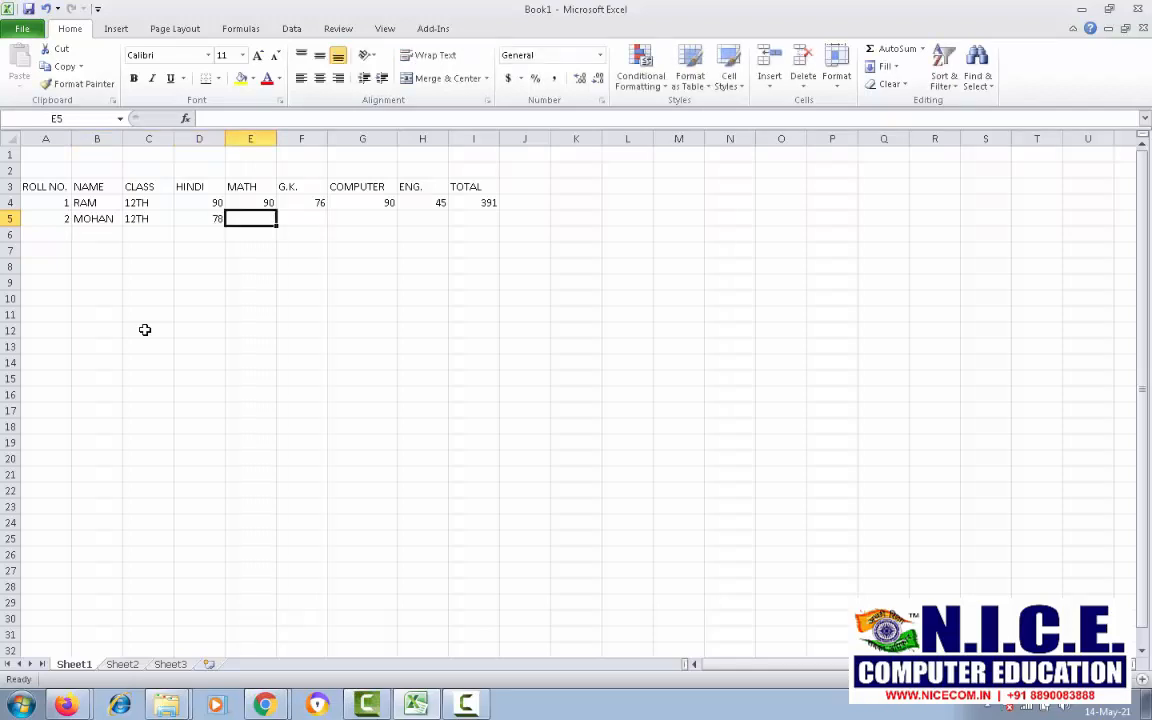
{"action": "type", "text": "65"}
{"action": "key", "text": "Tab"}
{"action": "type", "text": "78"}
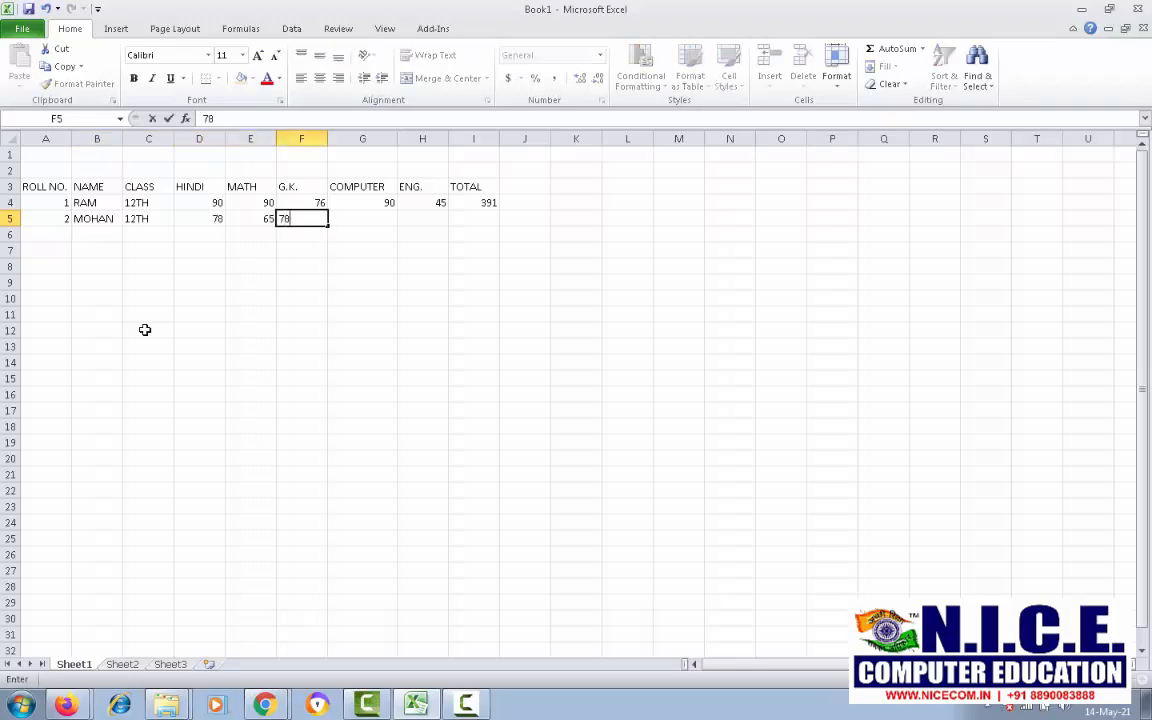
{"action": "key", "text": "Tab"}
{"action": "type", "text": "90"}
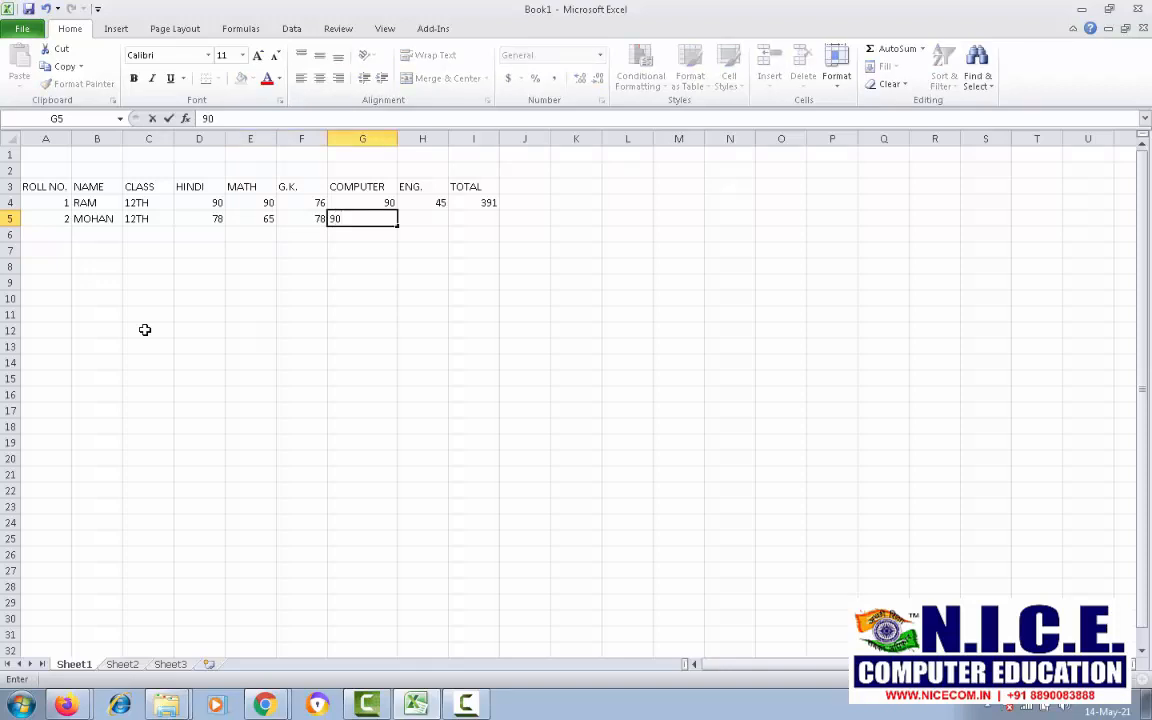
{"action": "key", "text": "Tab"}
{"action": "type", "text": "76"}
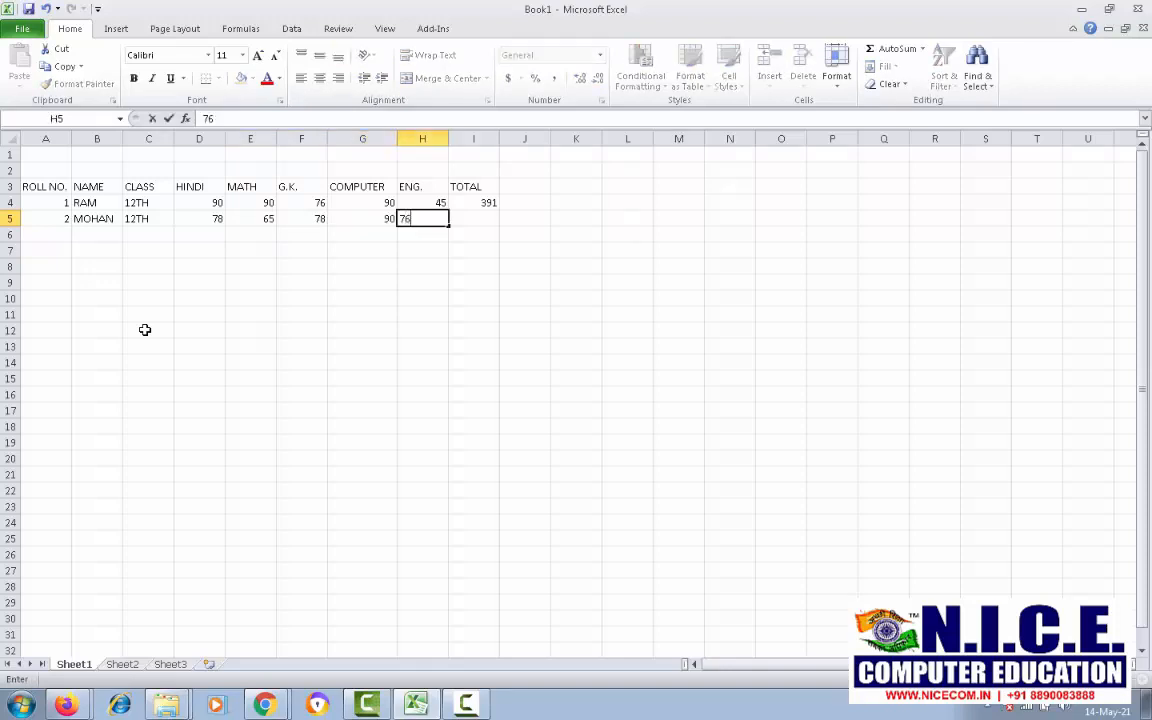
{"action": "key", "text": "Tab"}
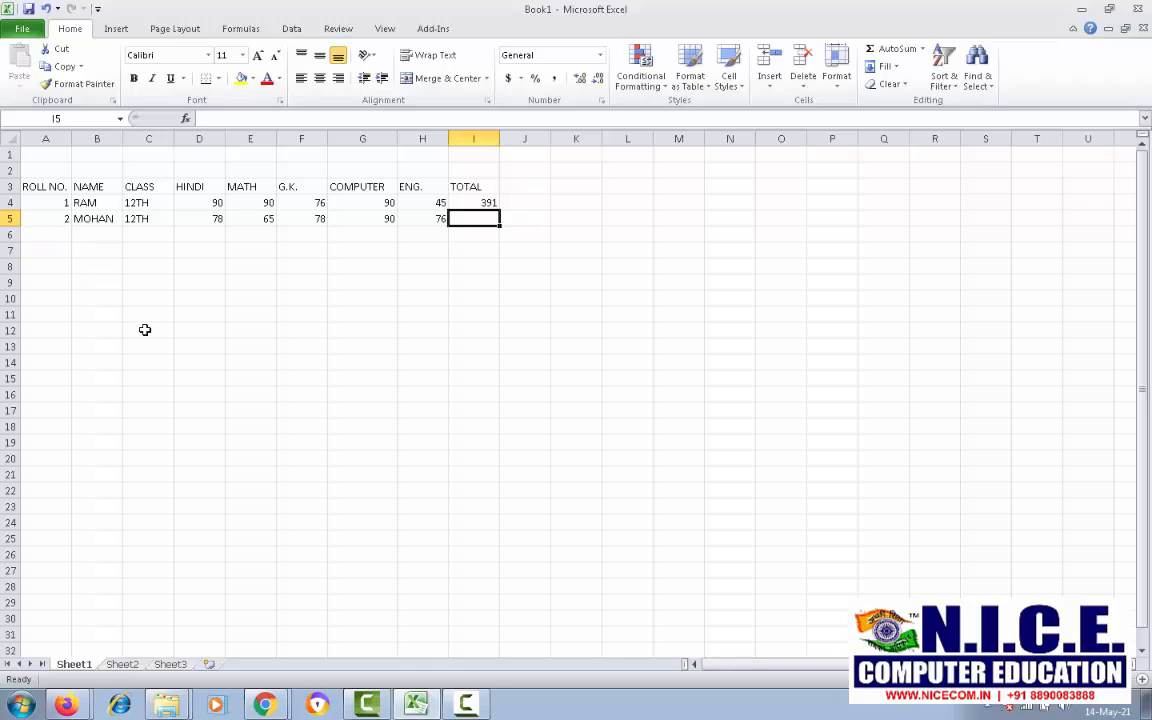
- Total the second student's marks in I5 with the SUM function, listing each cell separately: =SUM(D5,E5,F5,G5,H5)
{"action": "type", "text": "="}
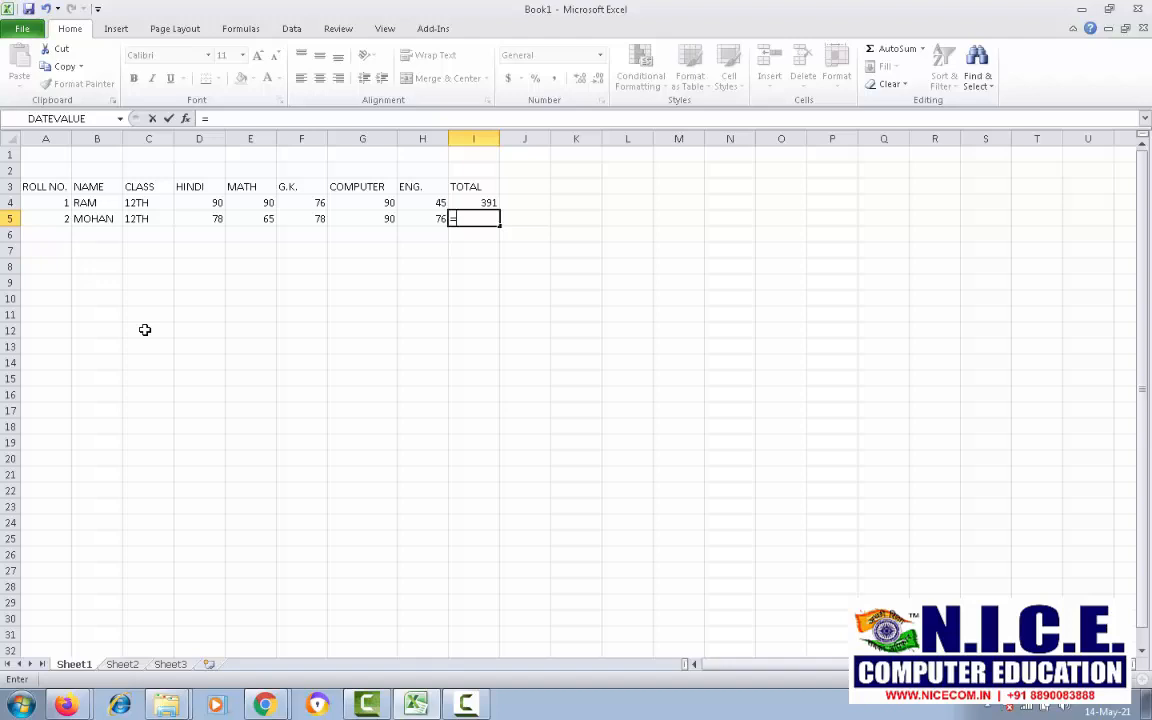
{"action": "type", "text": "SUM"}
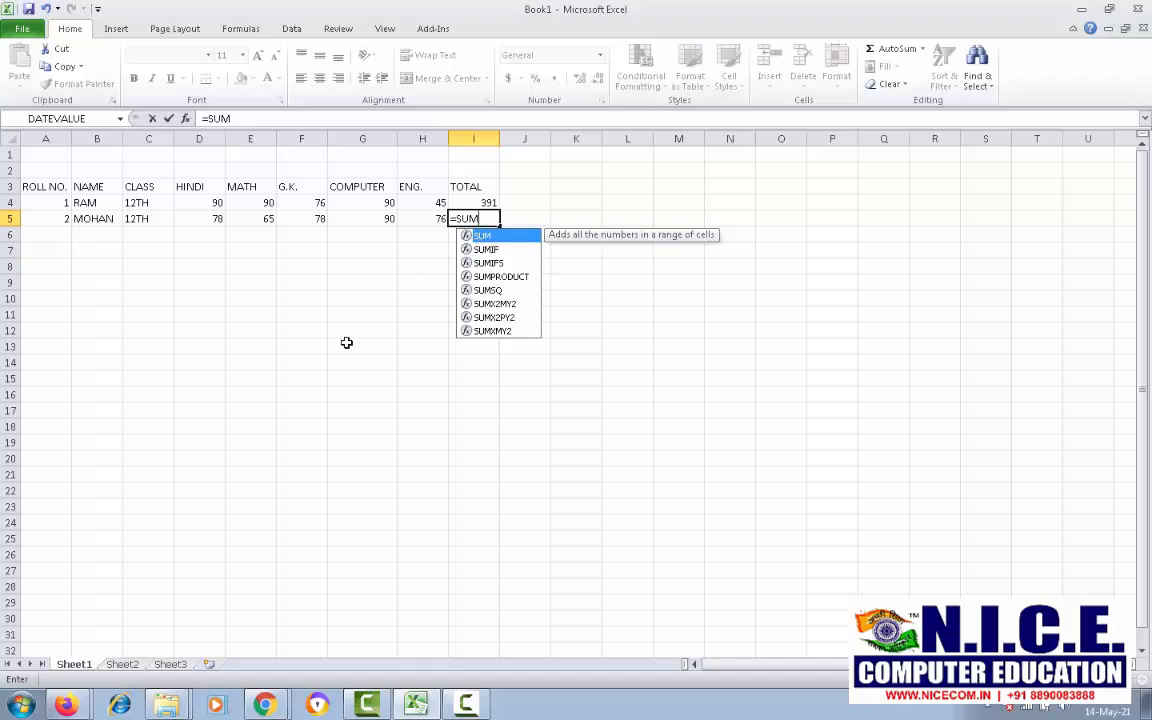
{"action": "type", "text": "("}
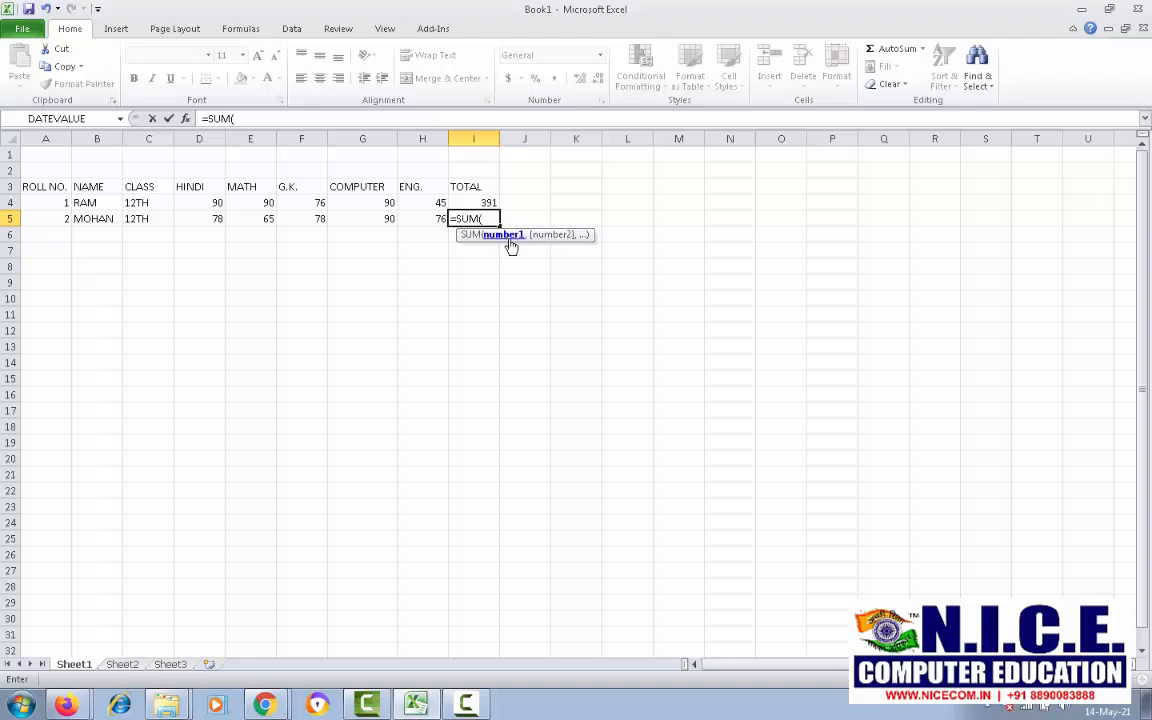
{"action": "left_click", "coordinate": [212, 220]}
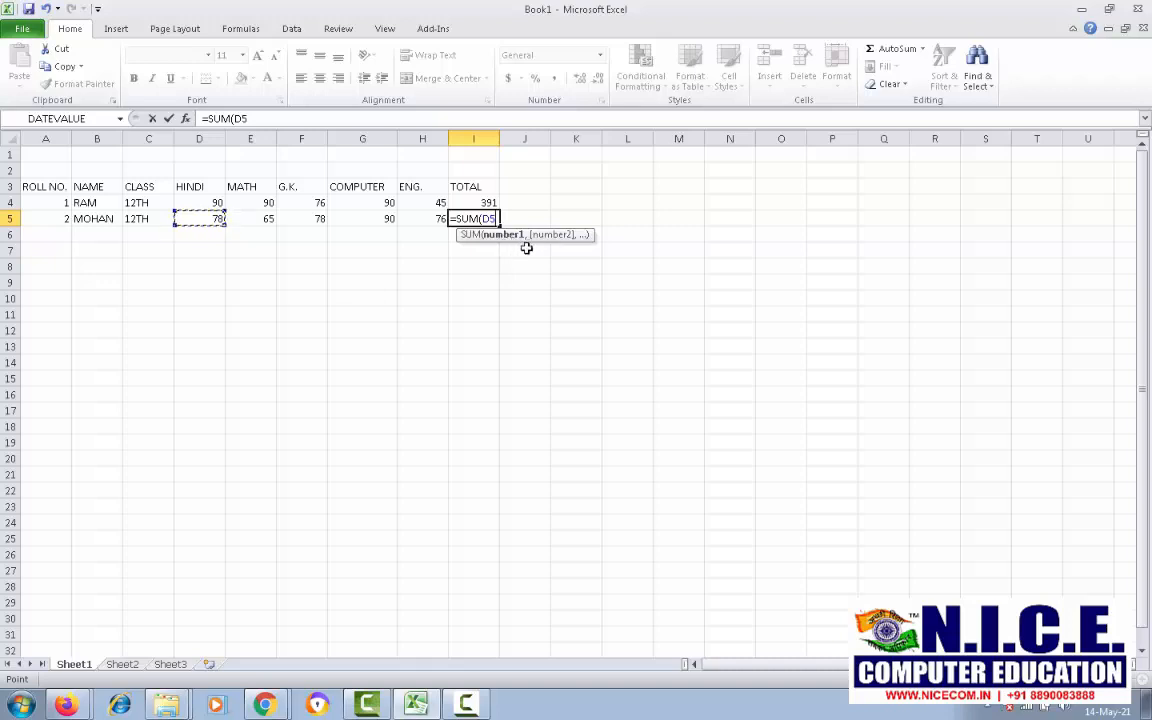
{"action": "type", "text": ","}
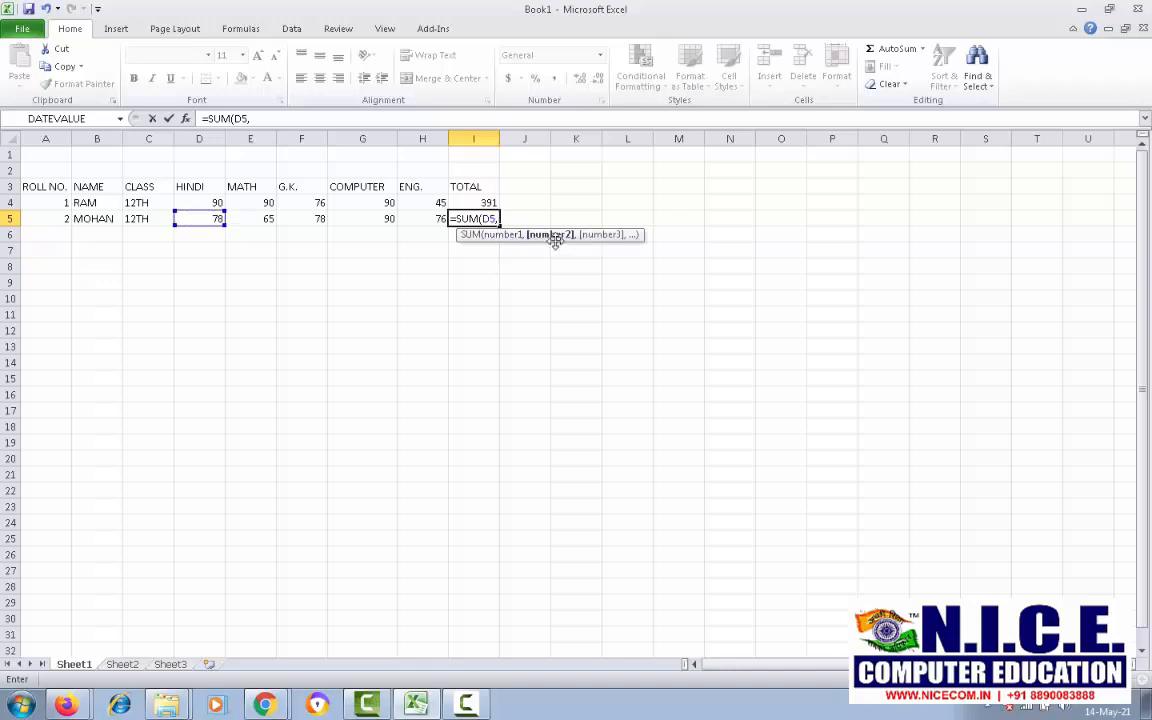
{"action": "left_click", "coordinate": [266, 219]}
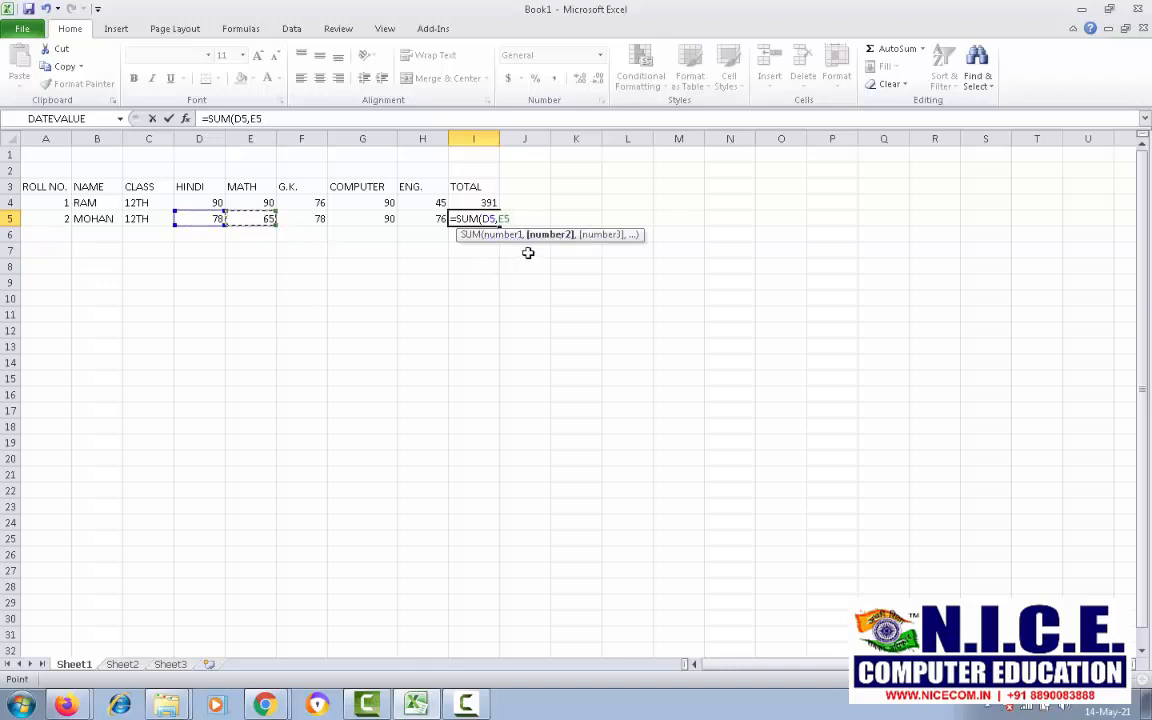
{"action": "type", "text": ","}
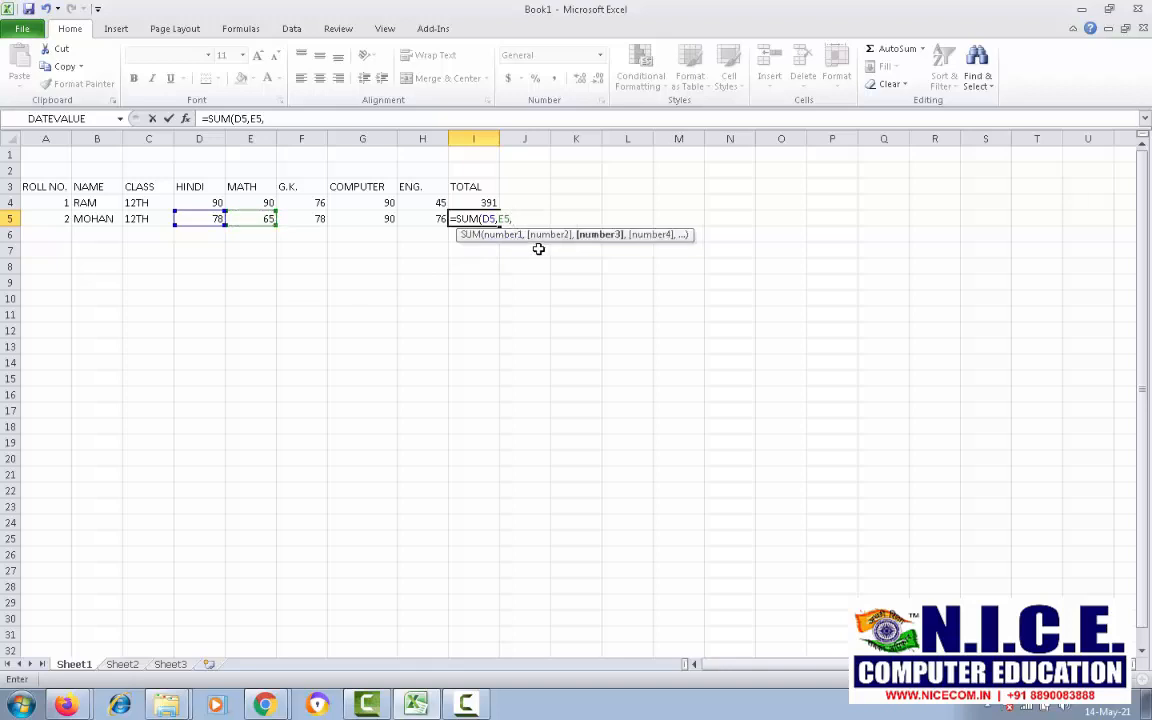
{"action": "left_click", "coordinate": [295, 219]}
{"action": "type", "text": ","}
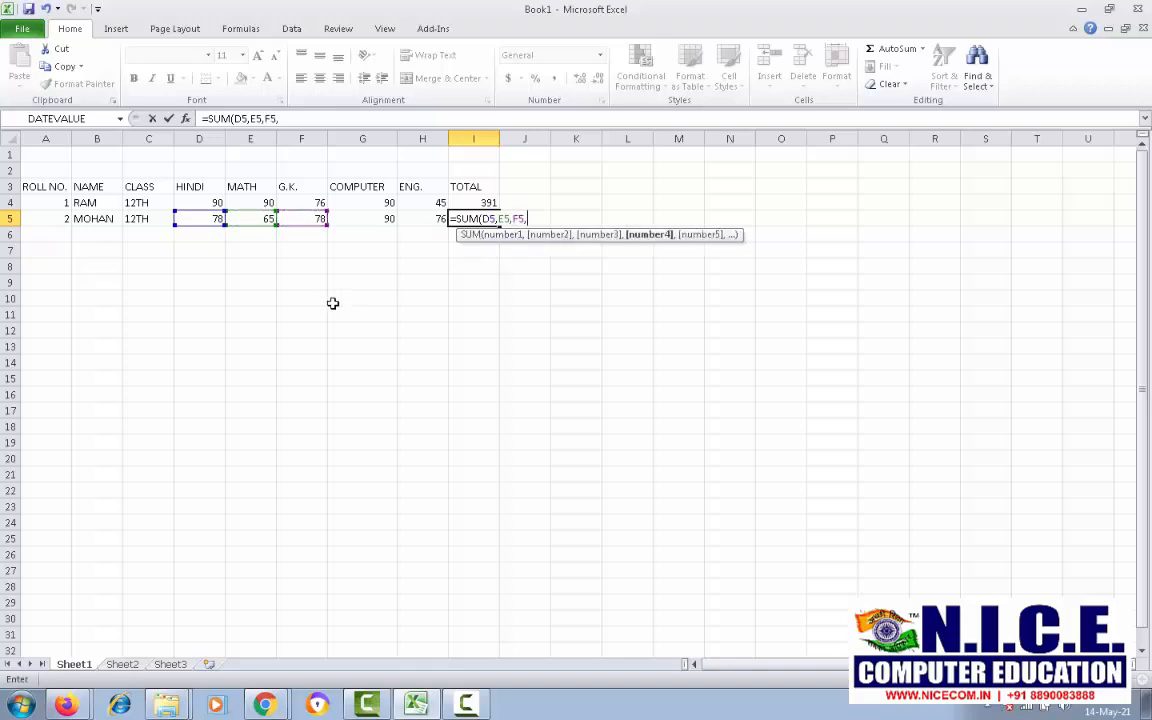
{"action": "left_click", "coordinate": [352, 219]}
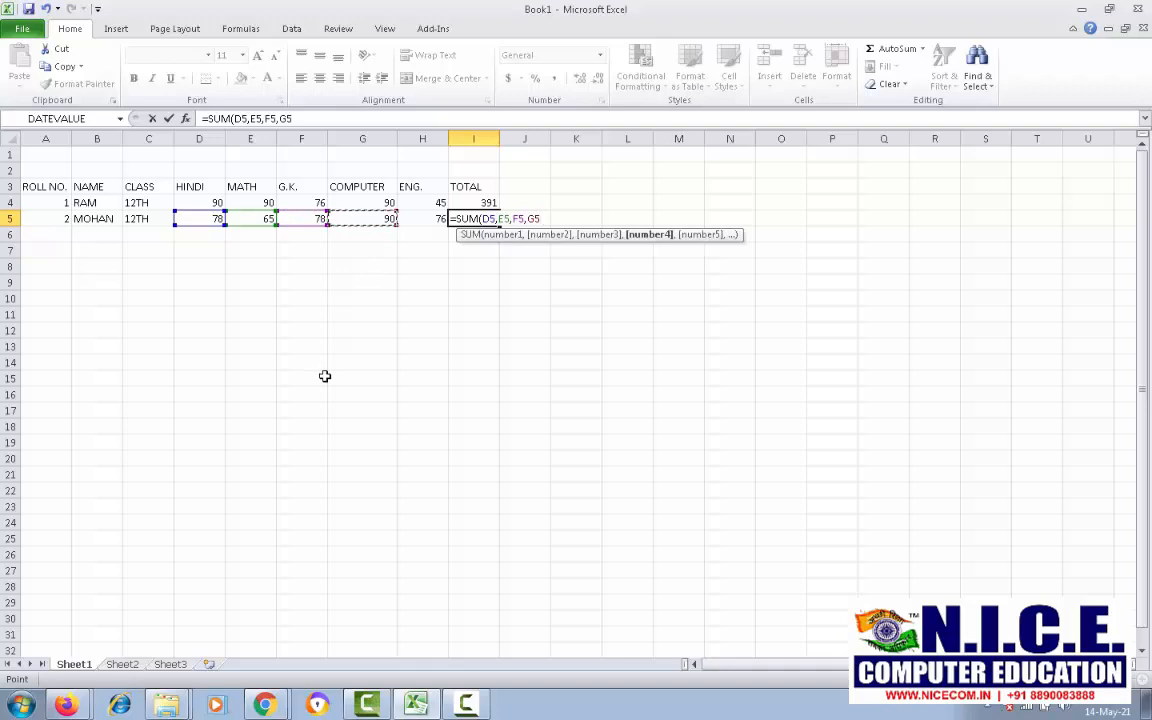
{"action": "type", "text": ","}
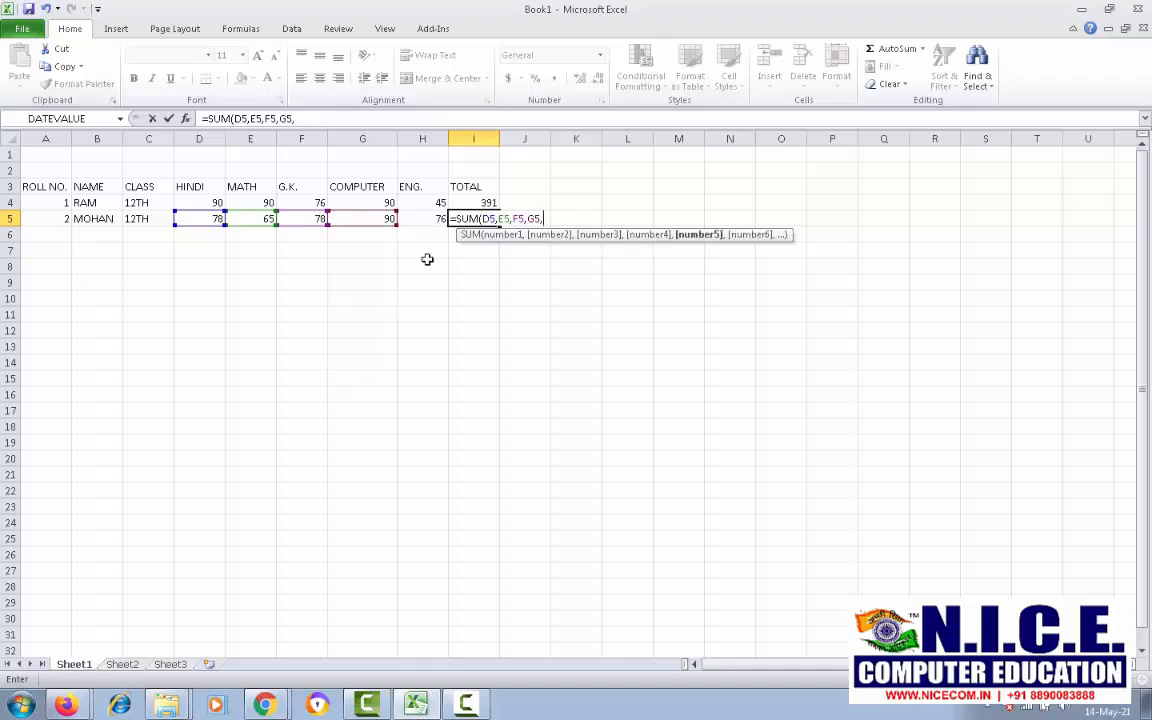
{"action": "left_click", "coordinate": [425, 219]}
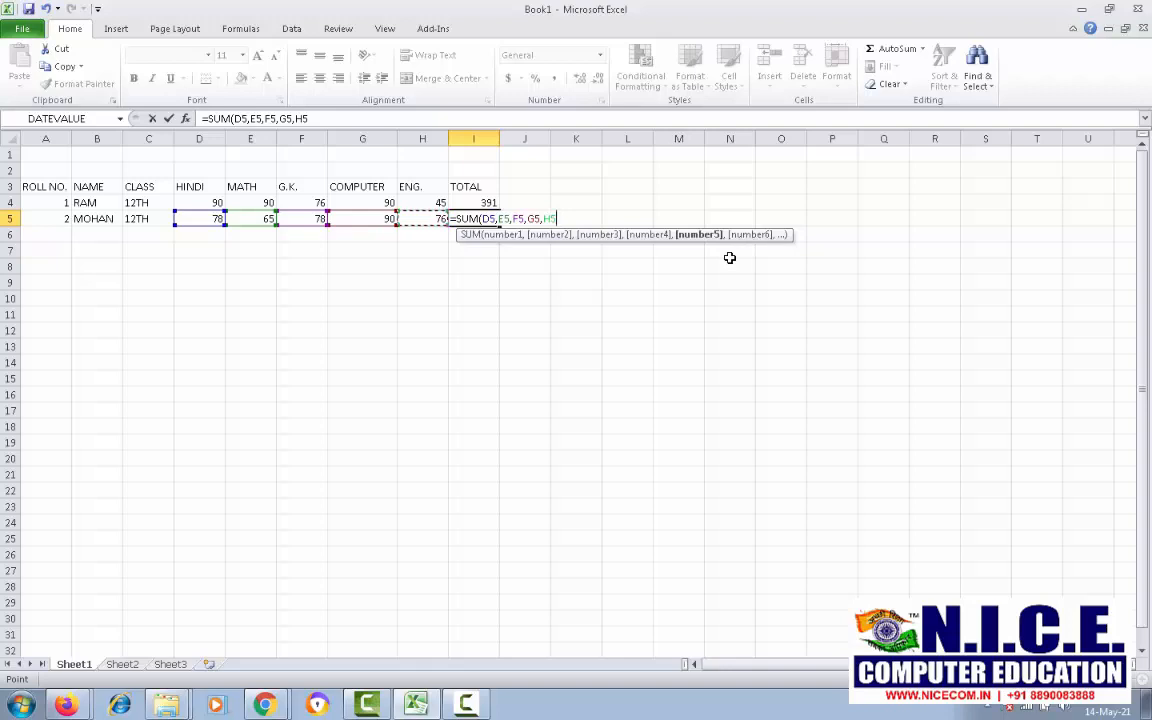
{"action": "type", "text": ","}
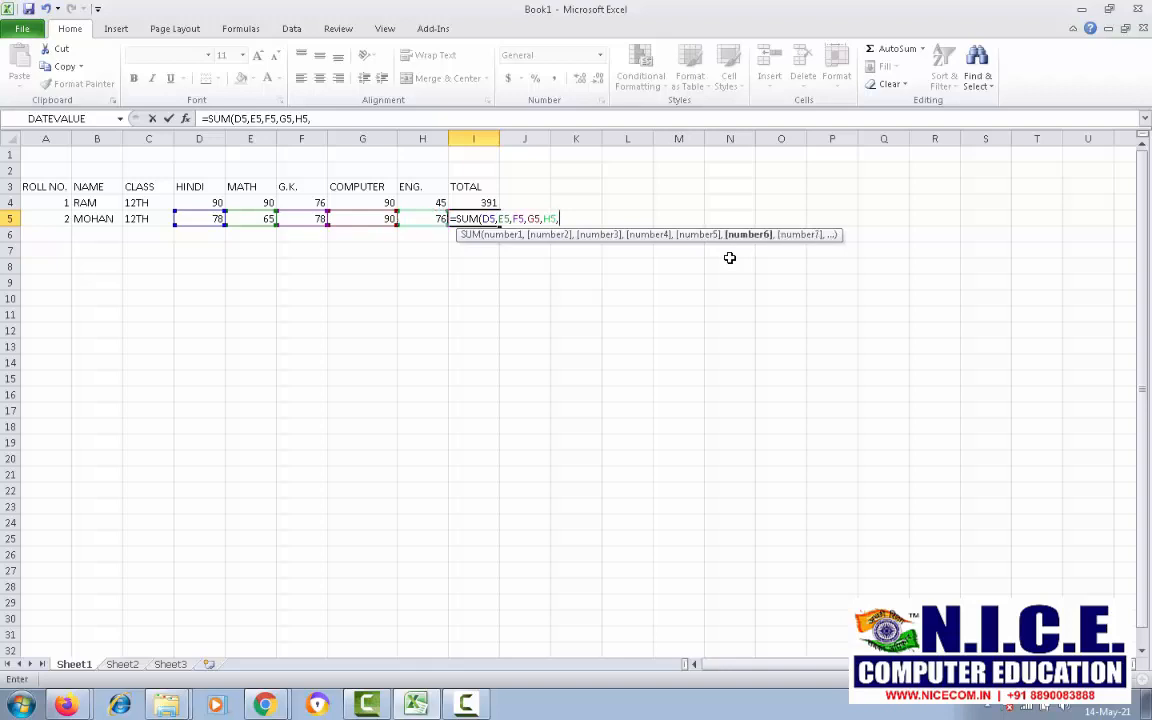
{"action": "key", "text": "BackSpace"}
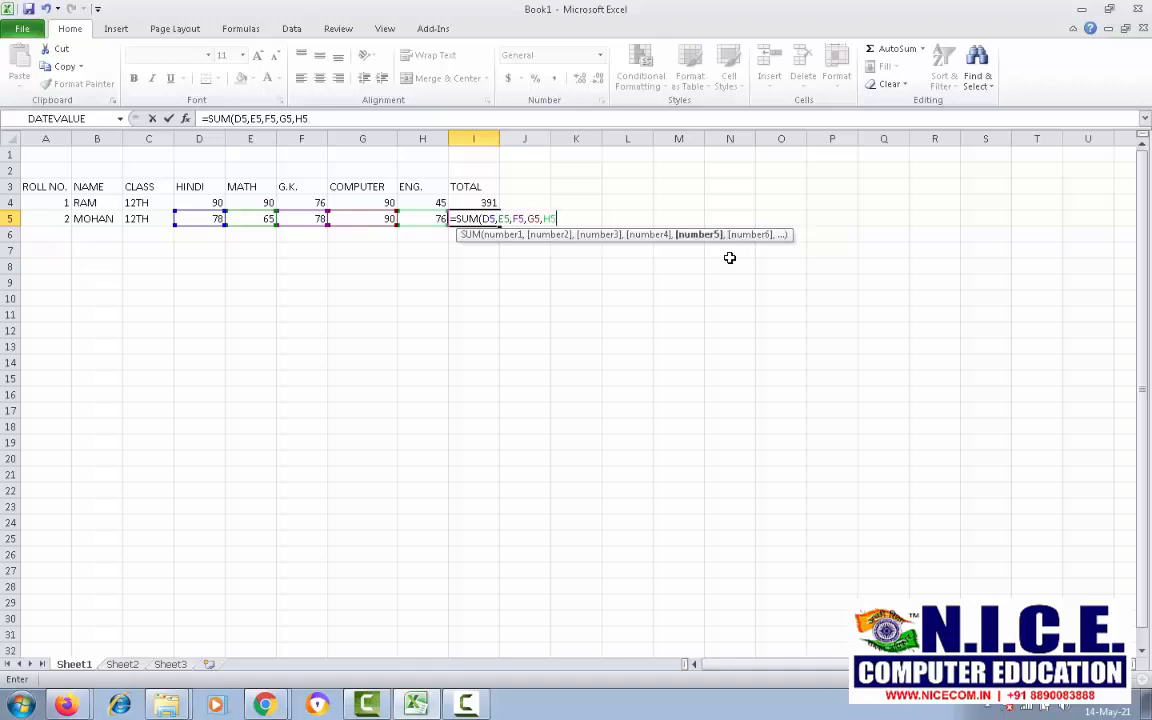
{"action": "type", "text": ")"}
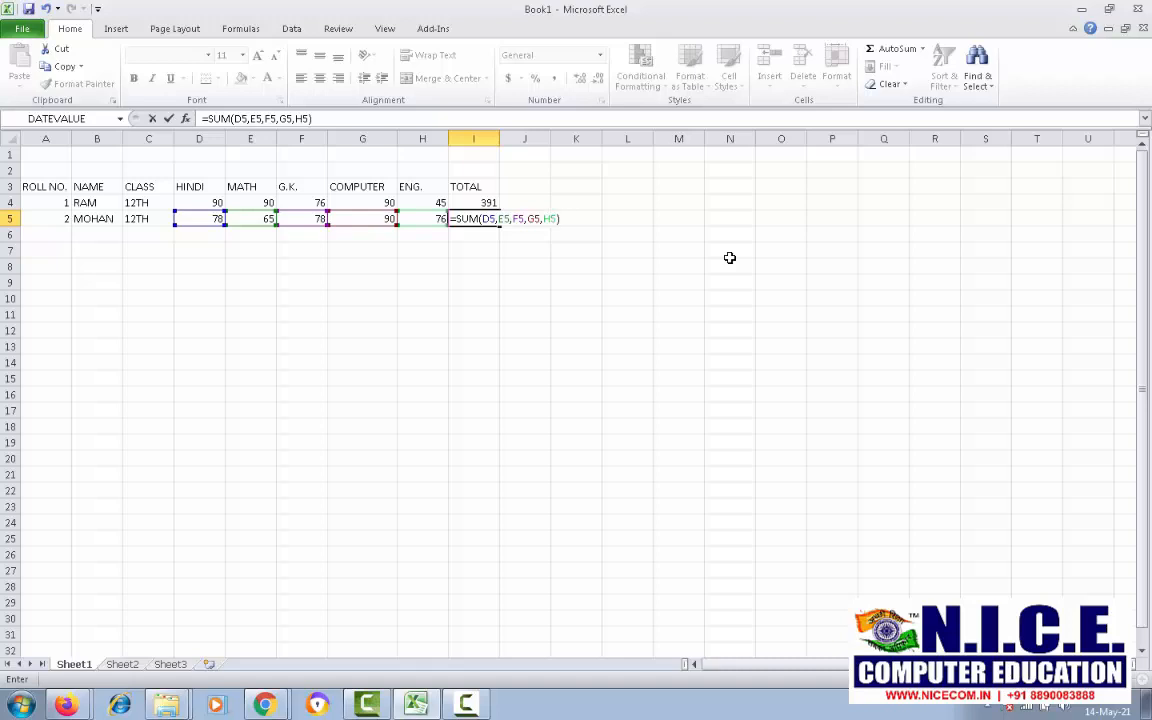
{"action": "key", "text": "Return"}
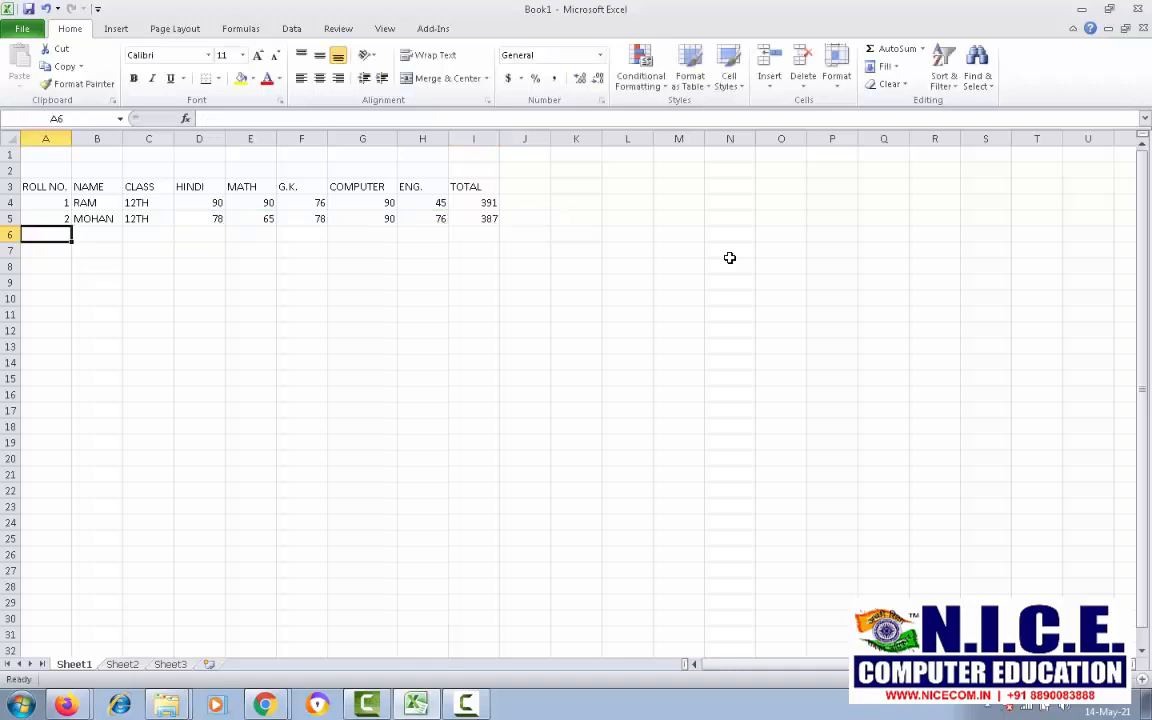
- Replace the second student's total in I5 with the range formula =SUM(D5:H5) and check the formula
{"action": "key", "text": "Up"}
{"action": "key", "text": "Right"}
{"action": "key", "text": "Right"}
{"action": "key", "text": "Right"}
{"action": "key", "text": "Right"}
{"action": "key", "text": "Right"}
{"action": "key", "text": "Right"}
{"action": "key", "text": "Right"}
{"action": "key", "text": "Right"}
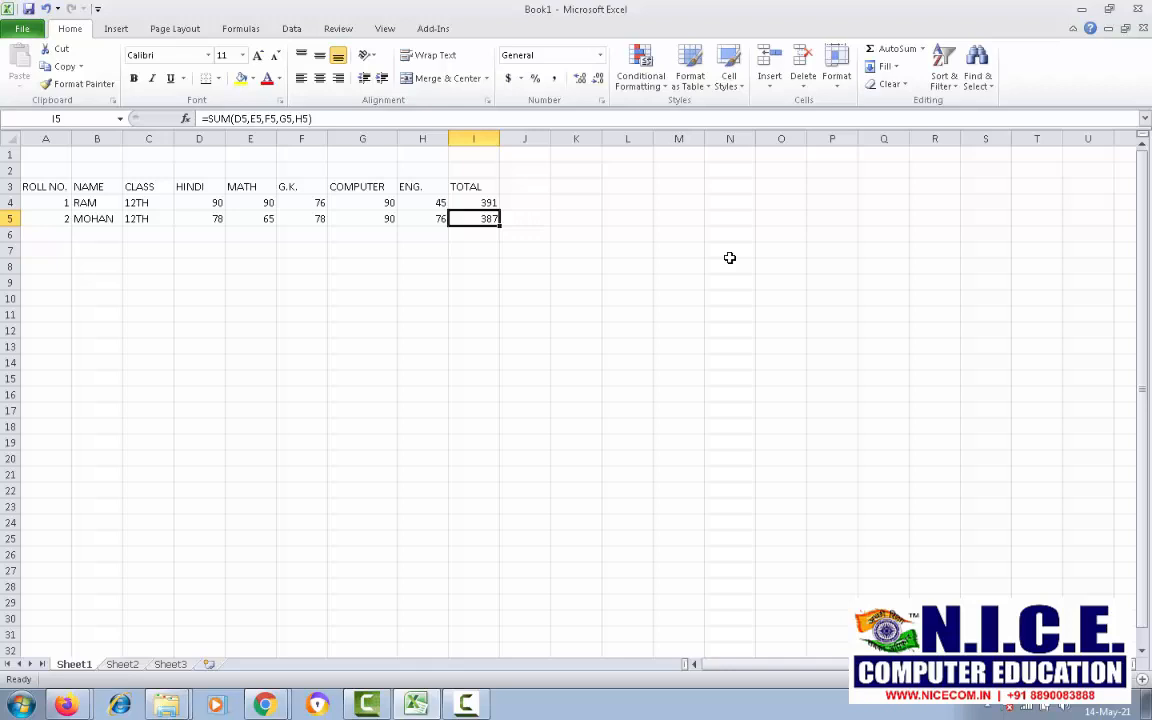
{"action": "type", "text": "="}
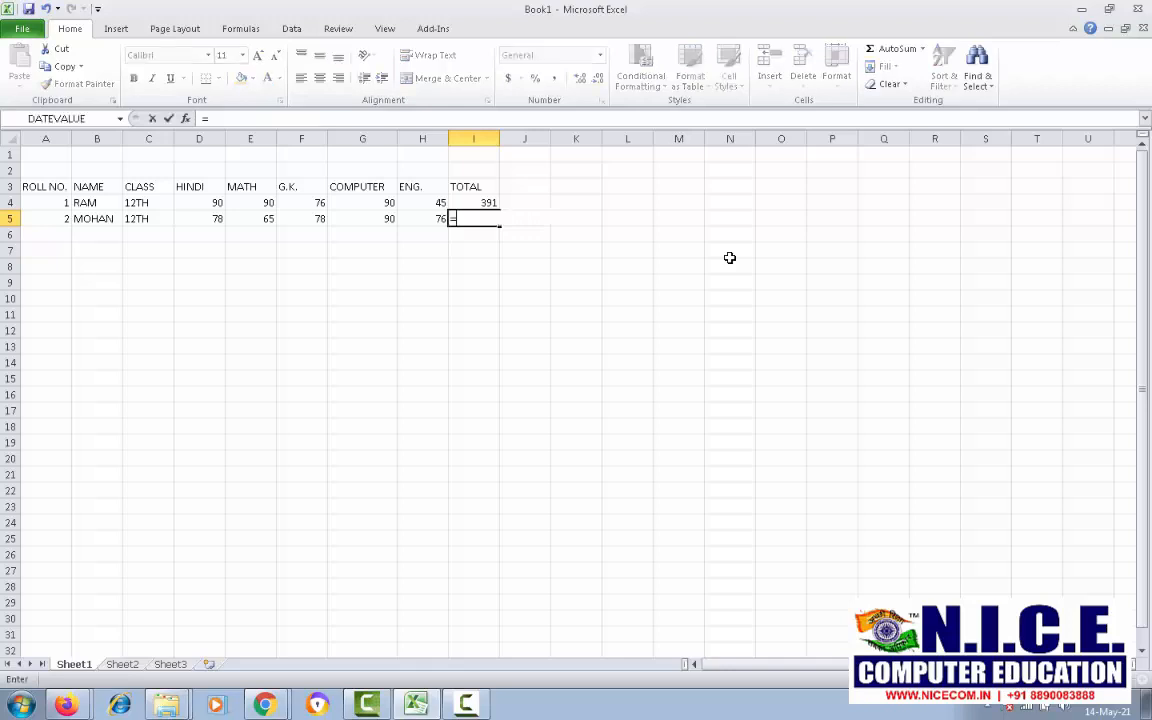
{"action": "type", "text": "SUM("}
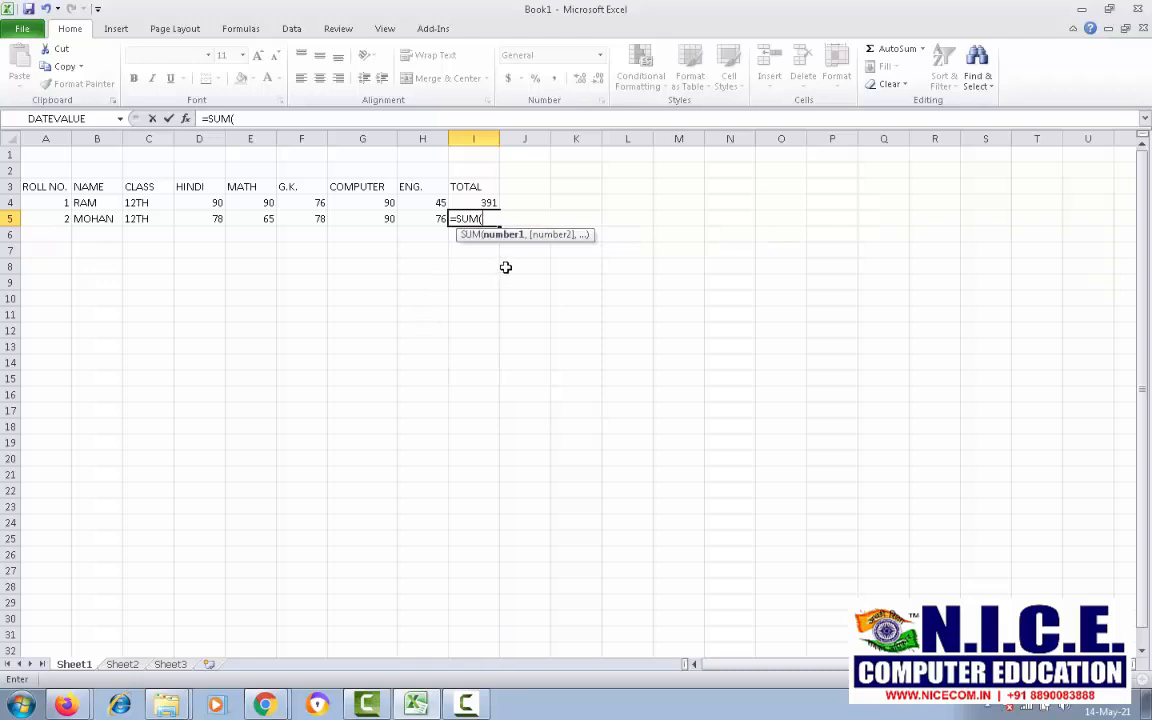
{"action": "left_click", "coordinate": [203, 218]}
{"action": "left_click_drag", "start_coordinate": [203, 218], "coordinate": [428, 221]}
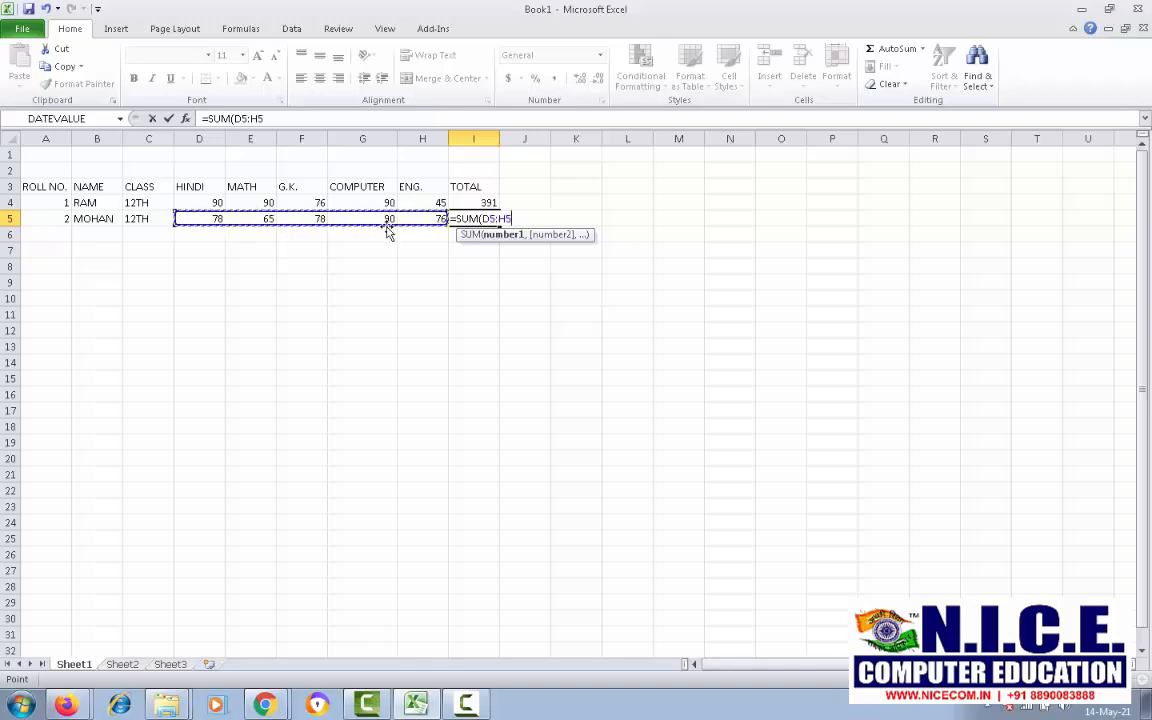
{"action": "type", "text": ")"}
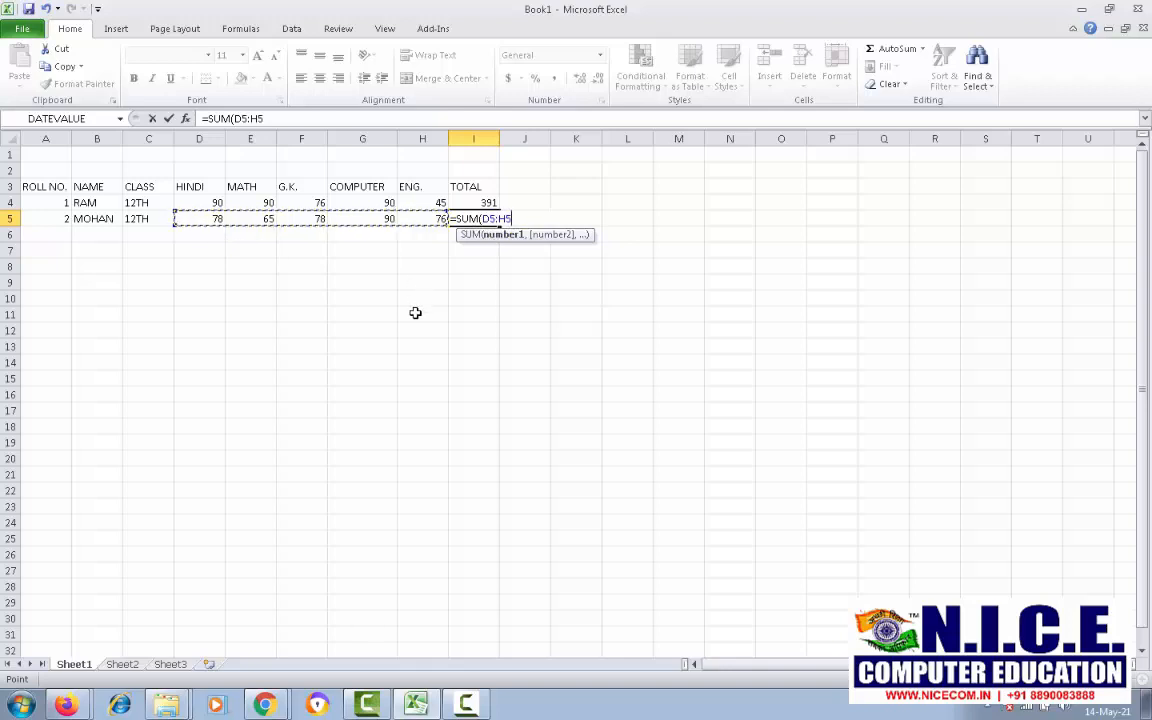
{"action": "key", "text": "Up"}
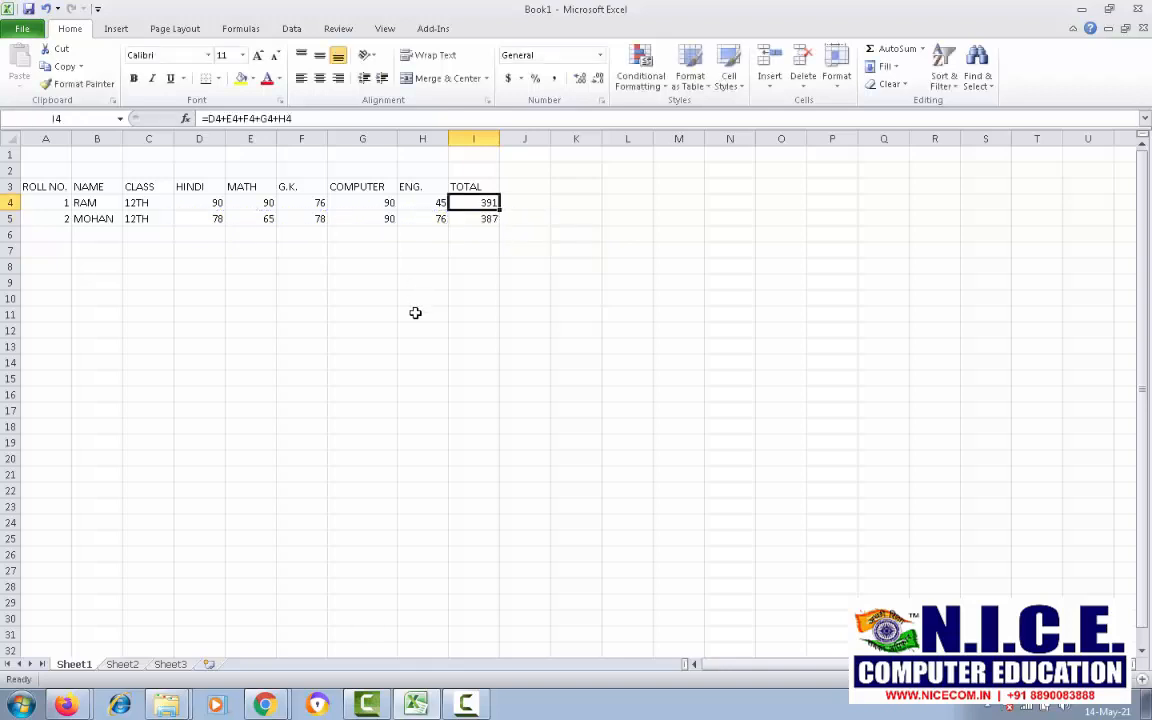
{"action": "key", "text": "Down"}
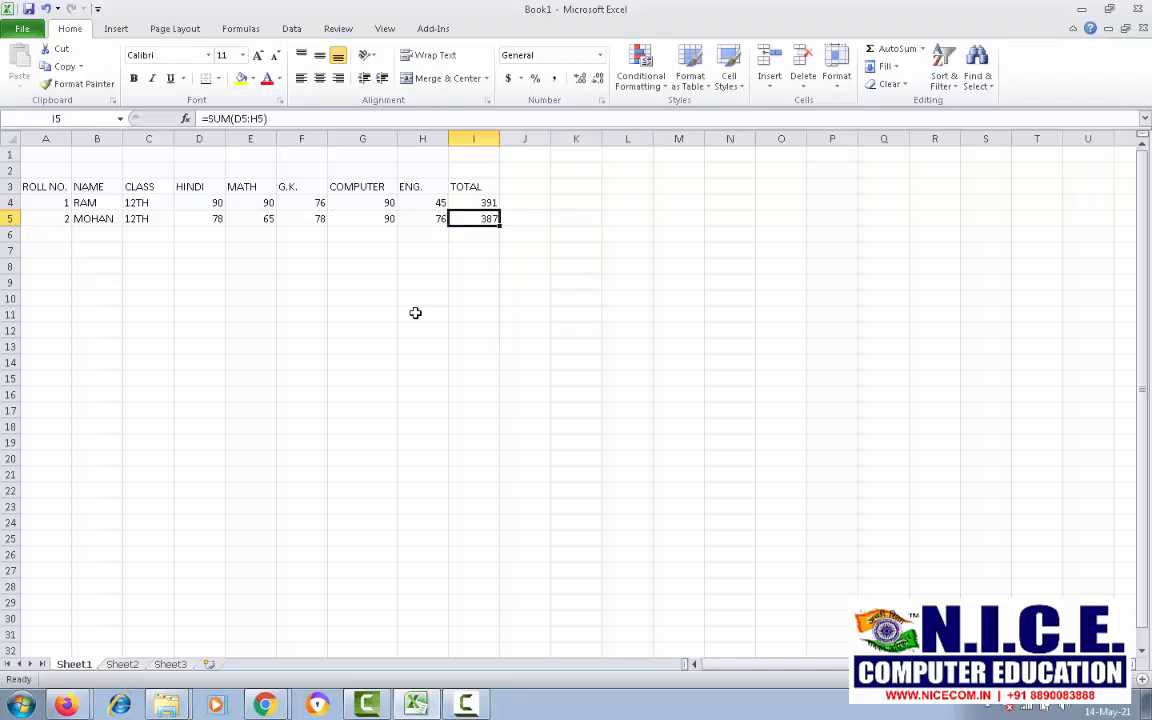
- Start a third student record in row 6 with roll number 3, the student's name and class 12TH
{"action": "left_click", "coordinate": [46, 235]}
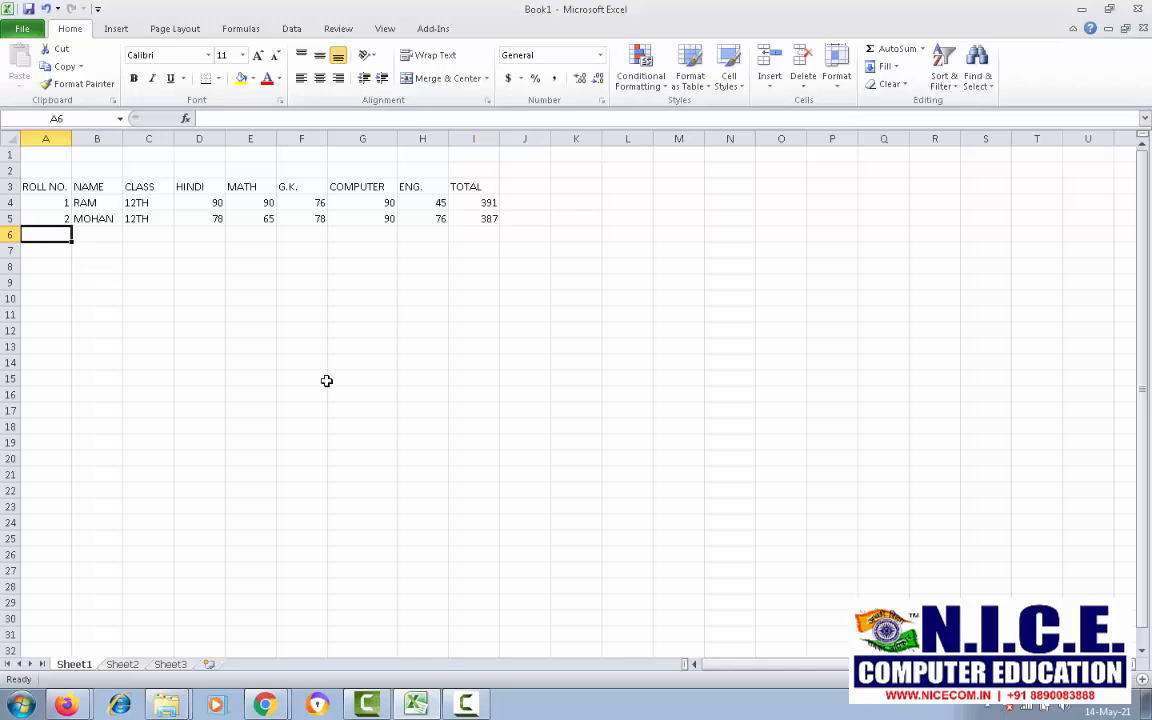
{"action": "type", "text": "3"}
{"action": "key", "text": "Tab"}
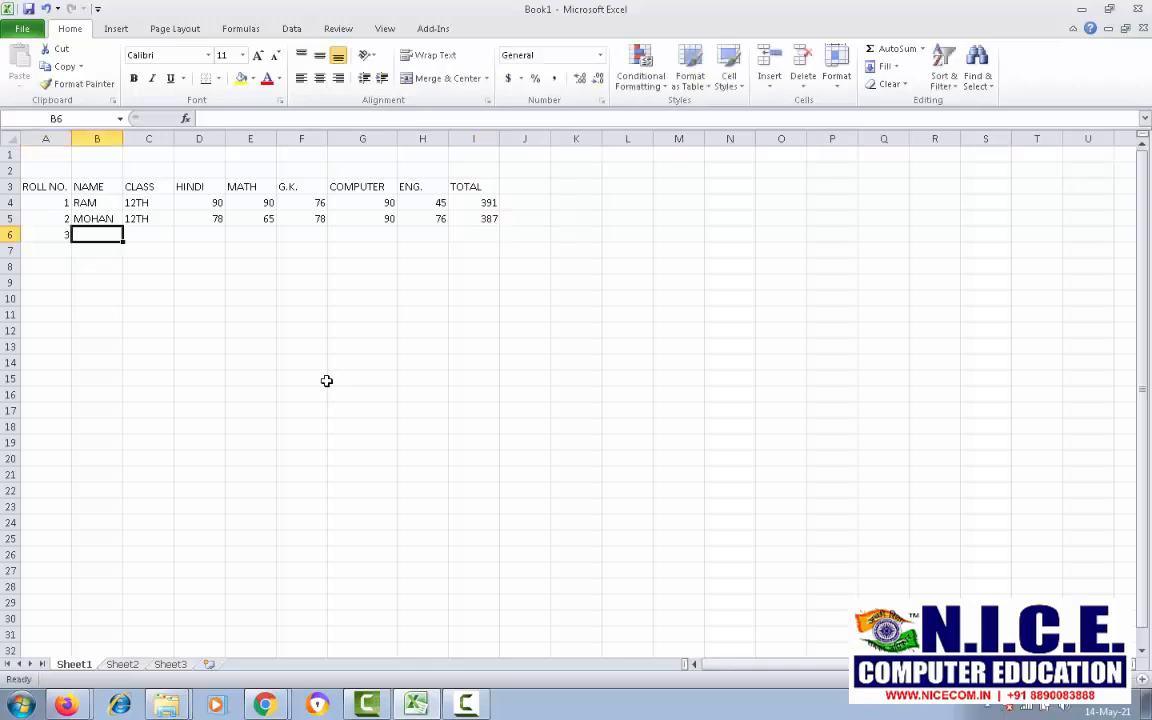
{"action": "type", "text": "DE"}
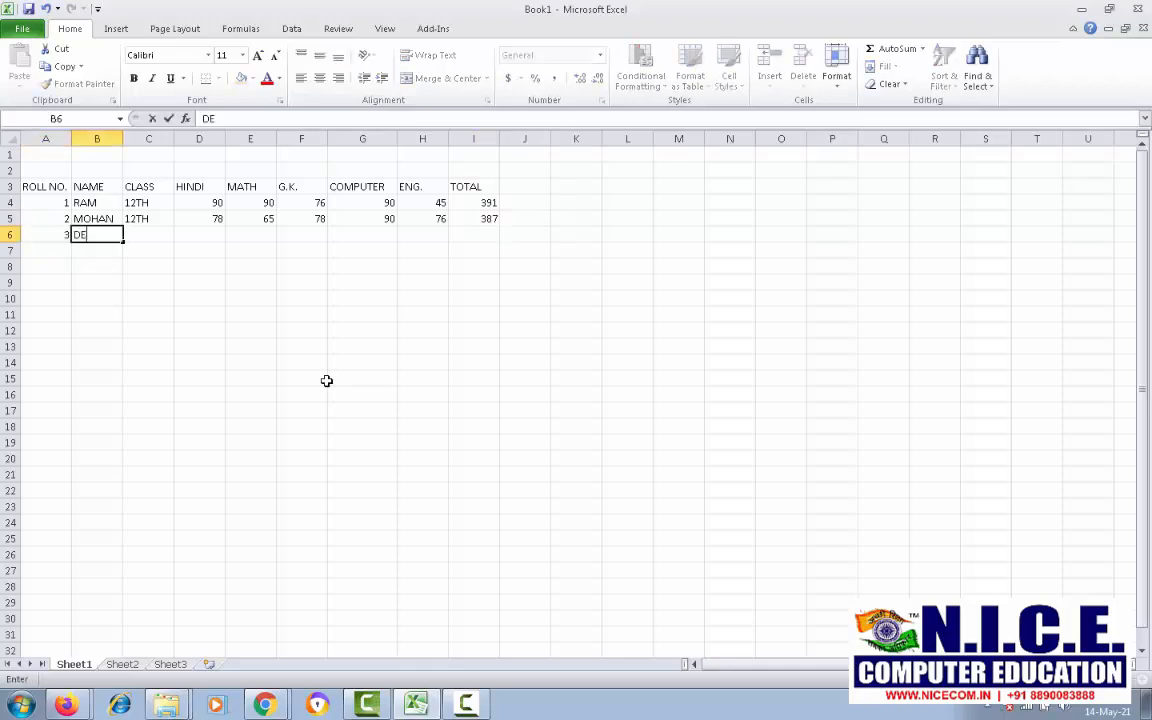
{"action": "type", "text": "EPAK"}
{"action": "key", "text": "Tab"}
{"action": "type", "text": "12TH"}
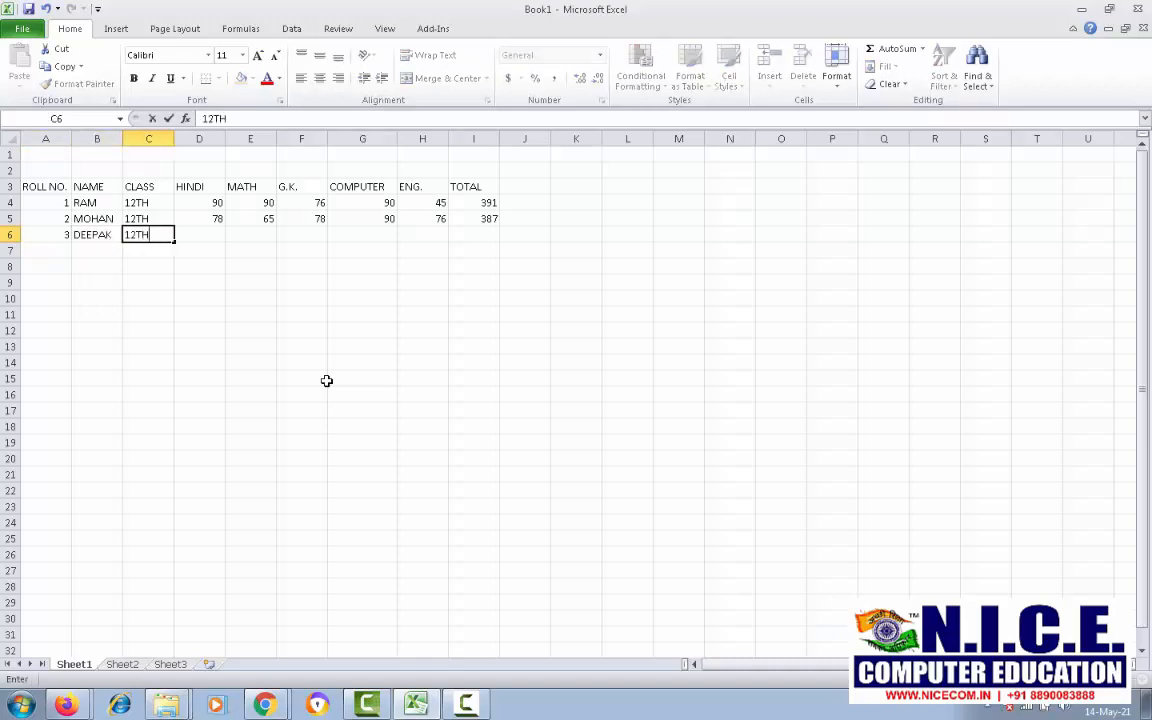
{"action": "key", "text": "Tab"}
- Enter the third student's marks in D6:H6: Hindi 67, Math 69, G.K. 43, Computer 45 and English 34
{"action": "type", "text": "67"}
{"action": "key", "text": "Tab"}
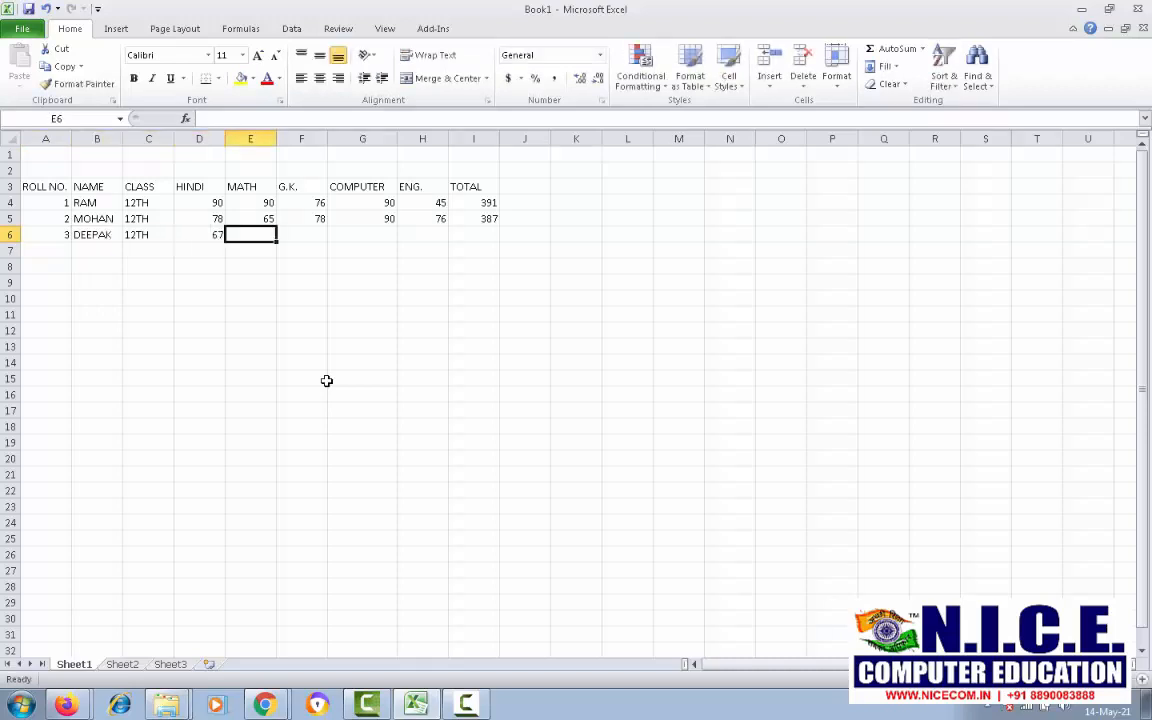
{"action": "type", "text": "69"}
{"action": "key", "text": "Tab"}
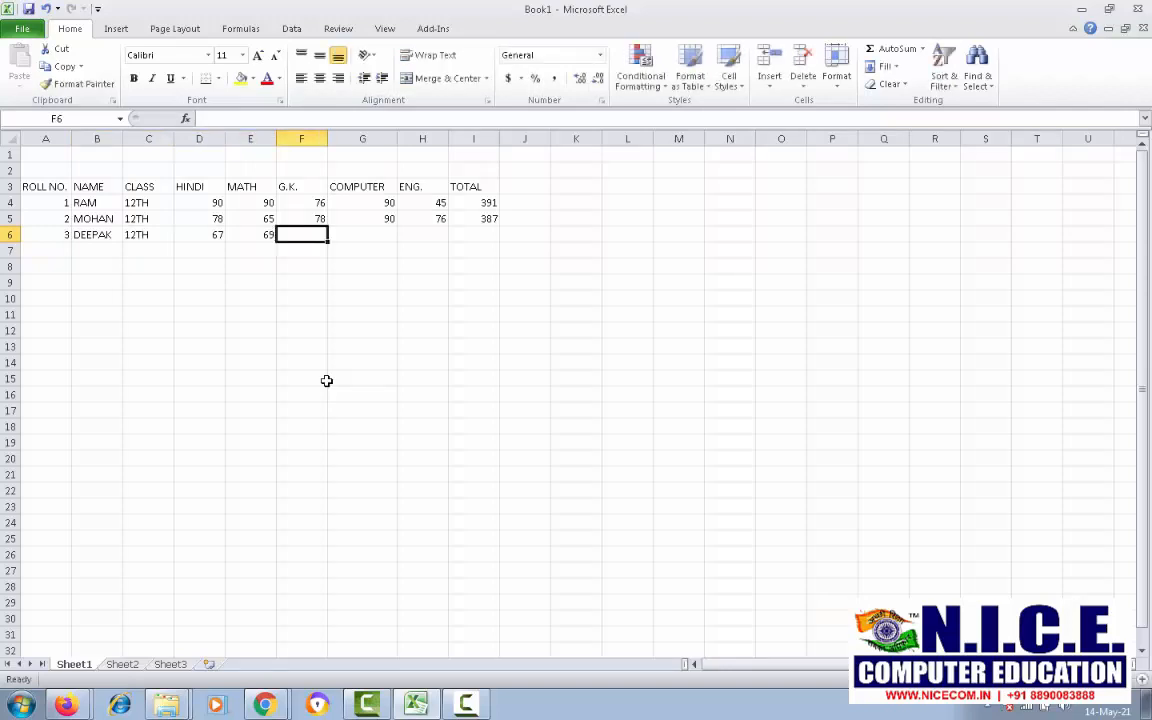
{"action": "type", "text": "43"}
{"action": "key", "text": "Tab"}
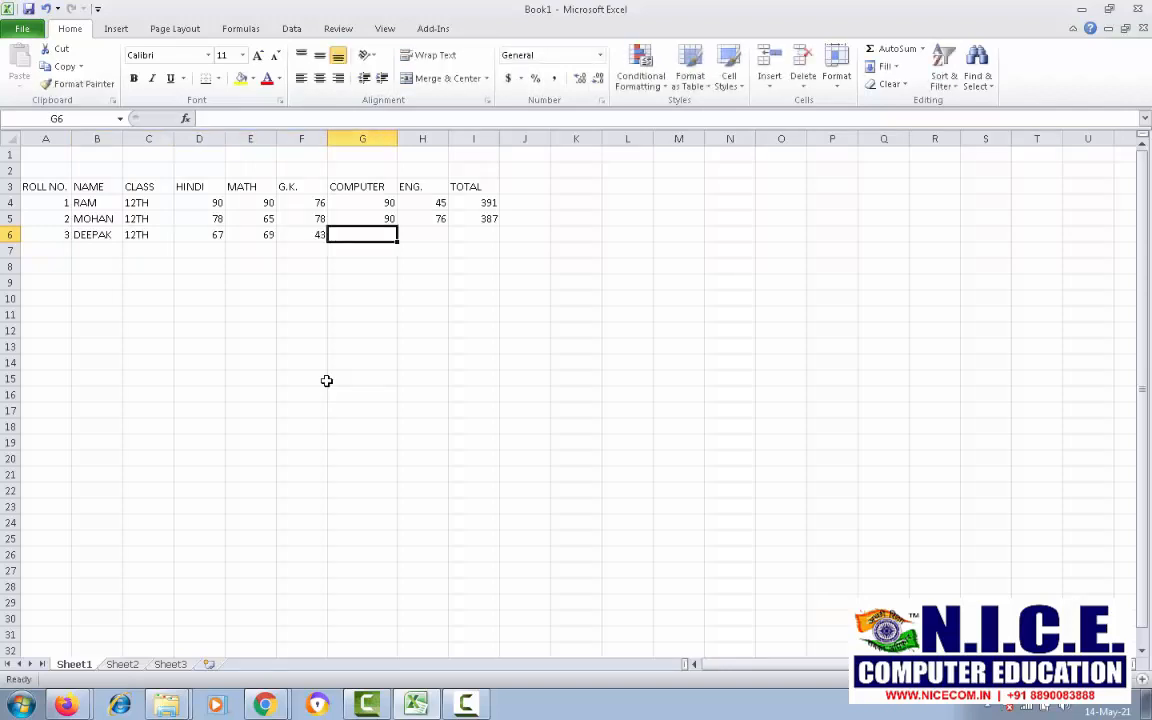
{"action": "type", "text": "45"}
{"action": "key", "text": "Tab"}
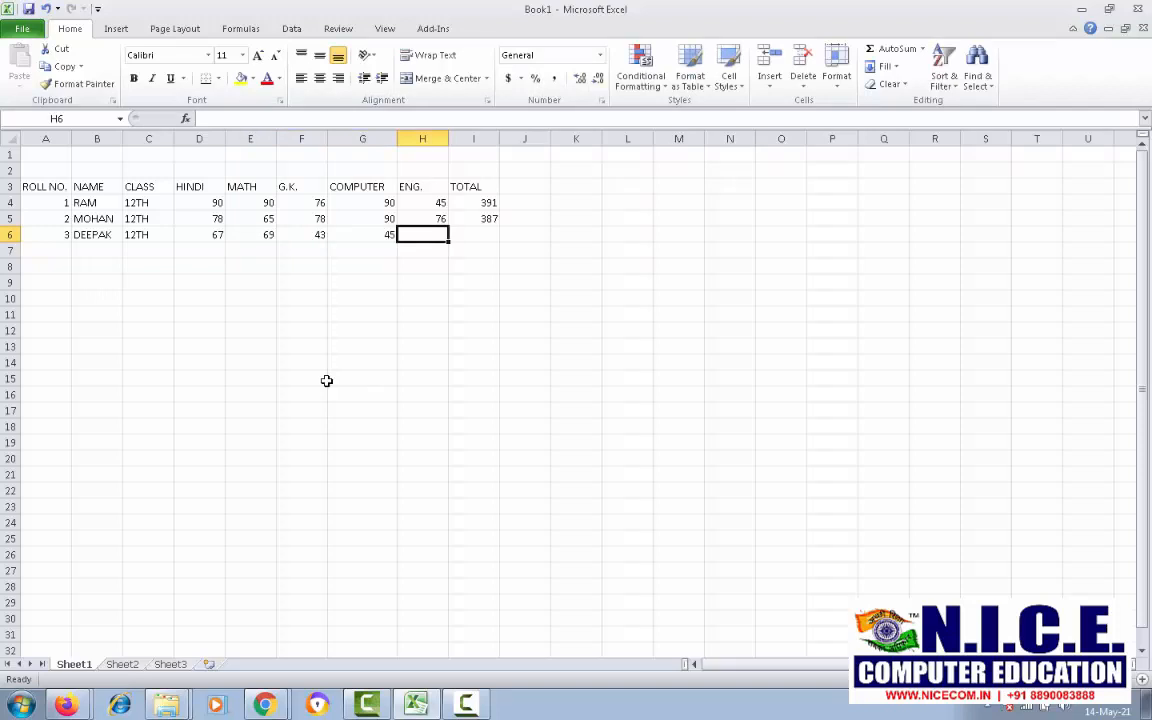
{"action": "type", "text": "34"}
{"action": "key", "text": "Tab"}
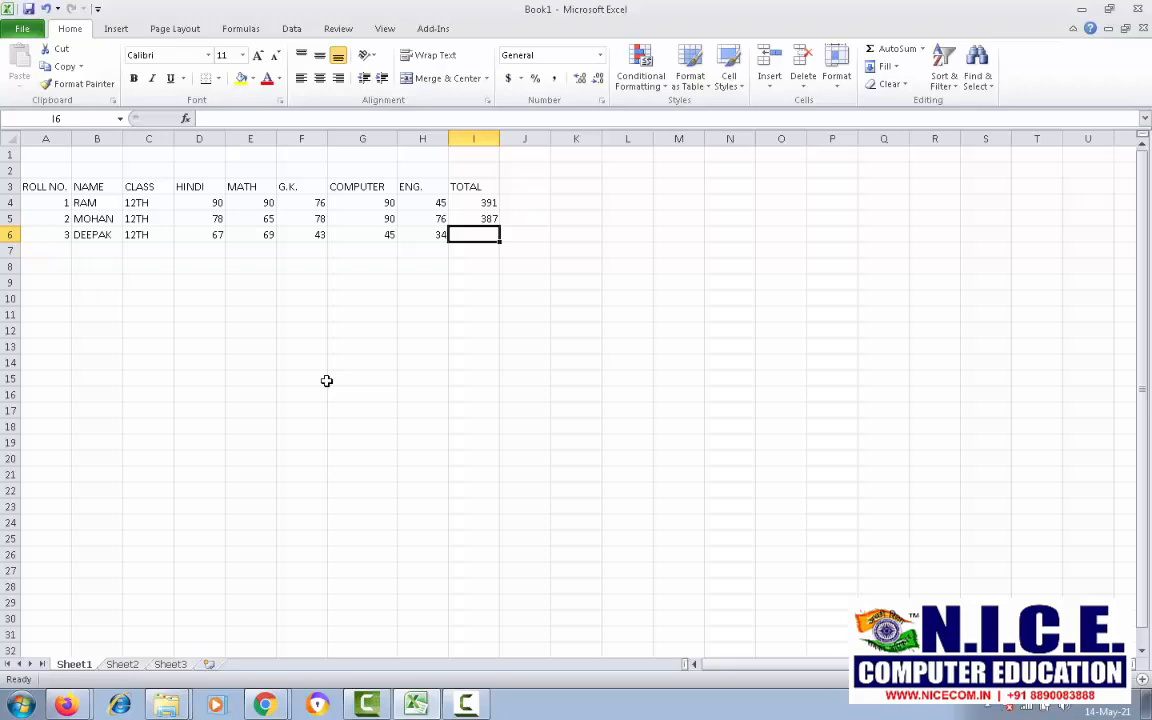
- Clear both existing totals in I4:I5 and return to I4
{"action": "mouse_move", "coordinate": [470, 203]}
{"action": "left_mouse_down"}
{"action": "mouse_move", "coordinate": [452, 218]}
{"action": "mouse_move", "coordinate": [469, 218]}
{"action": "left_mouse_up"}
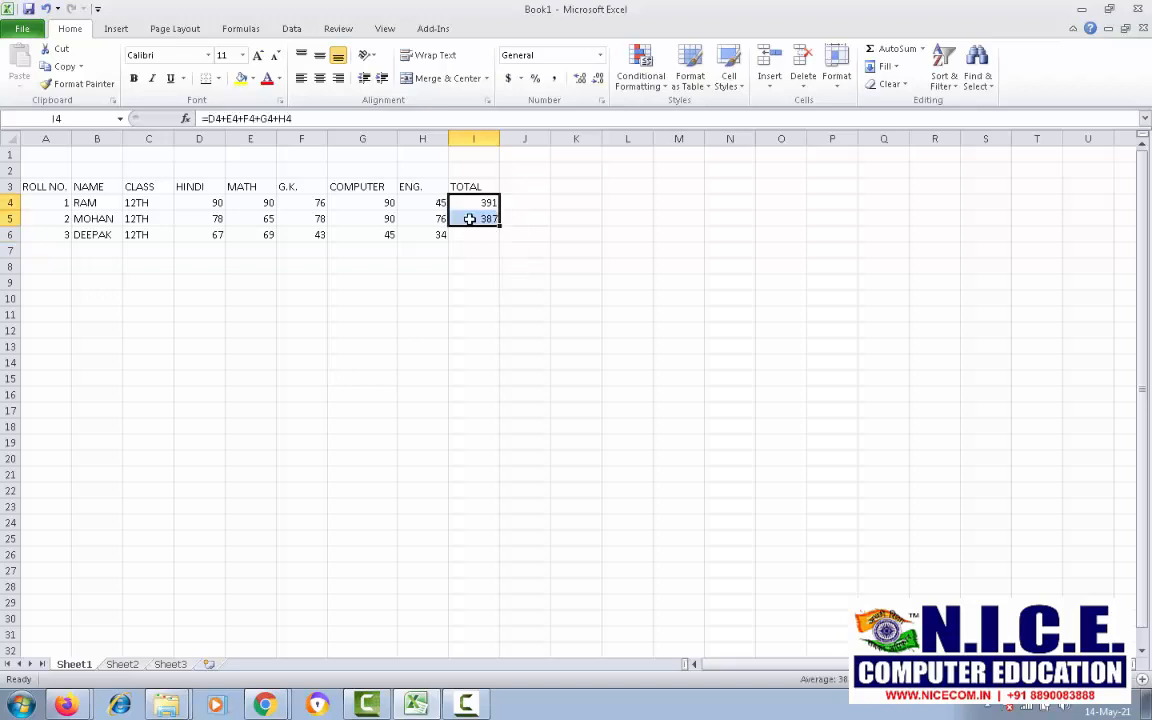
{"action": "key", "text": "Delete"}
{"action": "key", "text": "Up"}
{"action": "key", "text": "Down"}
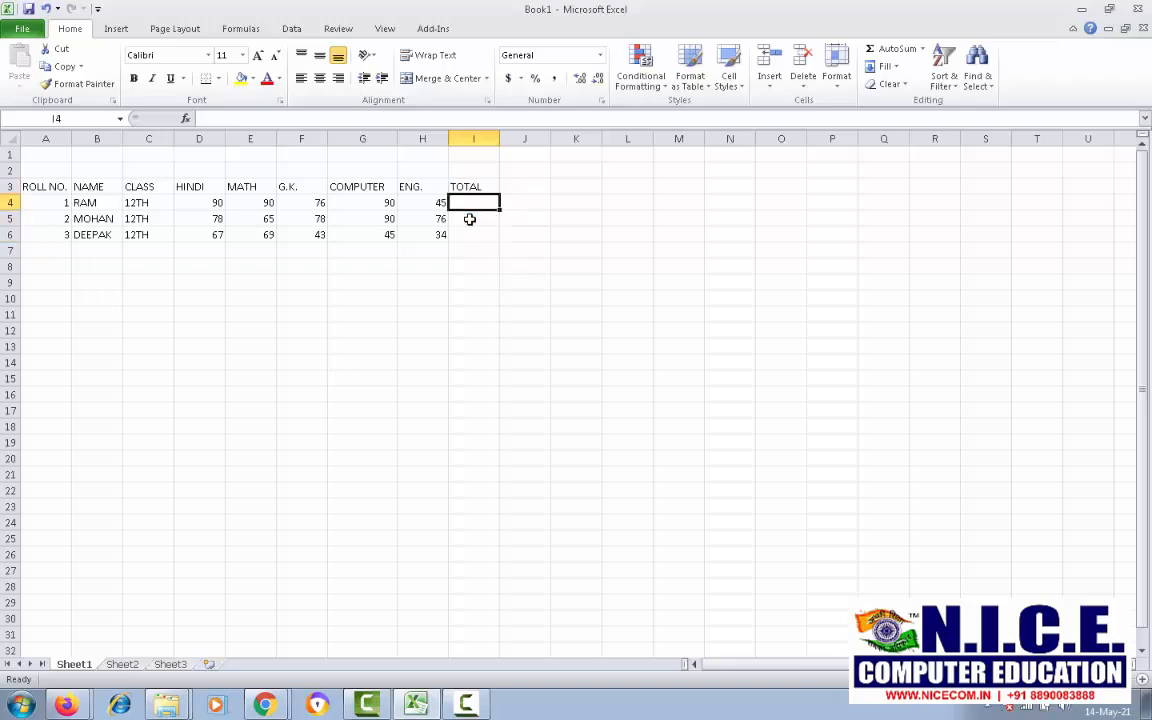
- Total the first student's marks in I4 with AutoSum over D4:H4
{"action": "key", "text": "Left"}
{"action": "key", "text": "Left"}
{"action": "key", "text": "Left"}
{"action": "key", "text": "Left"}
{"action": "key", "text": "Left"}
{"action": "key", "text": "Right"}
{"action": "key", "text": "Right"}
{"action": "key", "text": "Right"}
{"action": "key", "text": "Right"}
{"action": "key", "text": "Right"}
{"action": "key", "text": "alt+equal"}
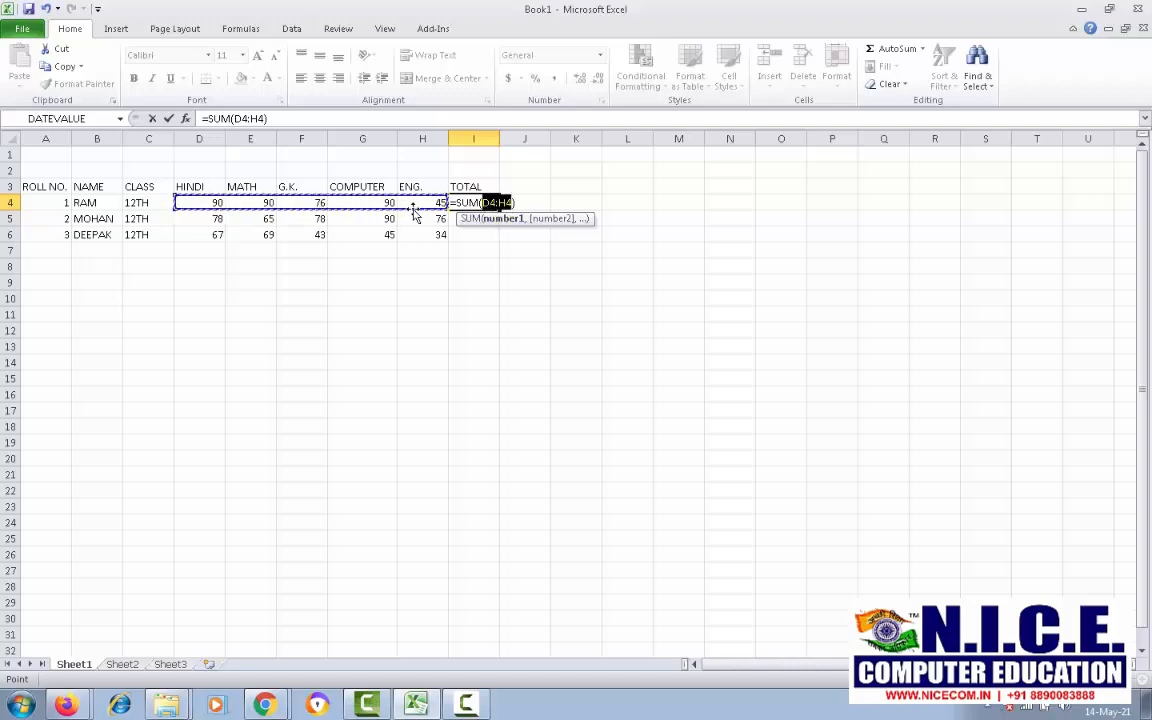
{"action": "key", "text": "Return"}
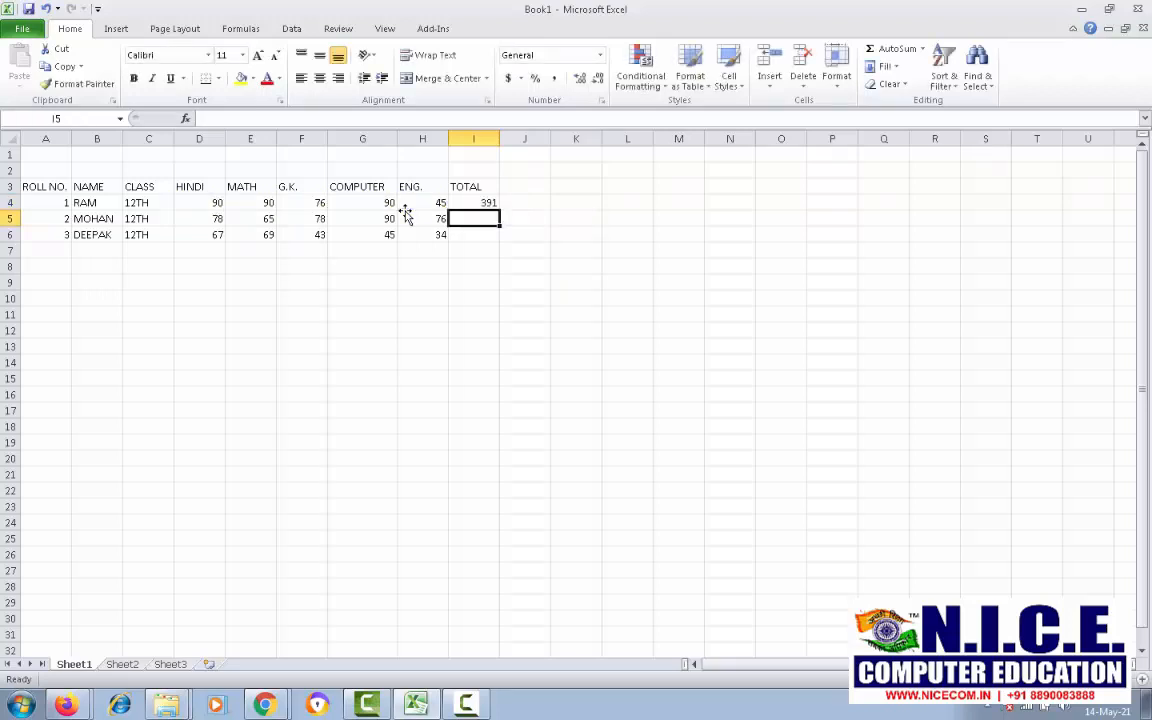
- Re-enter the first student's total in I4 with AutoSum over D4:H4
{"action": "key", "text": "Up"}
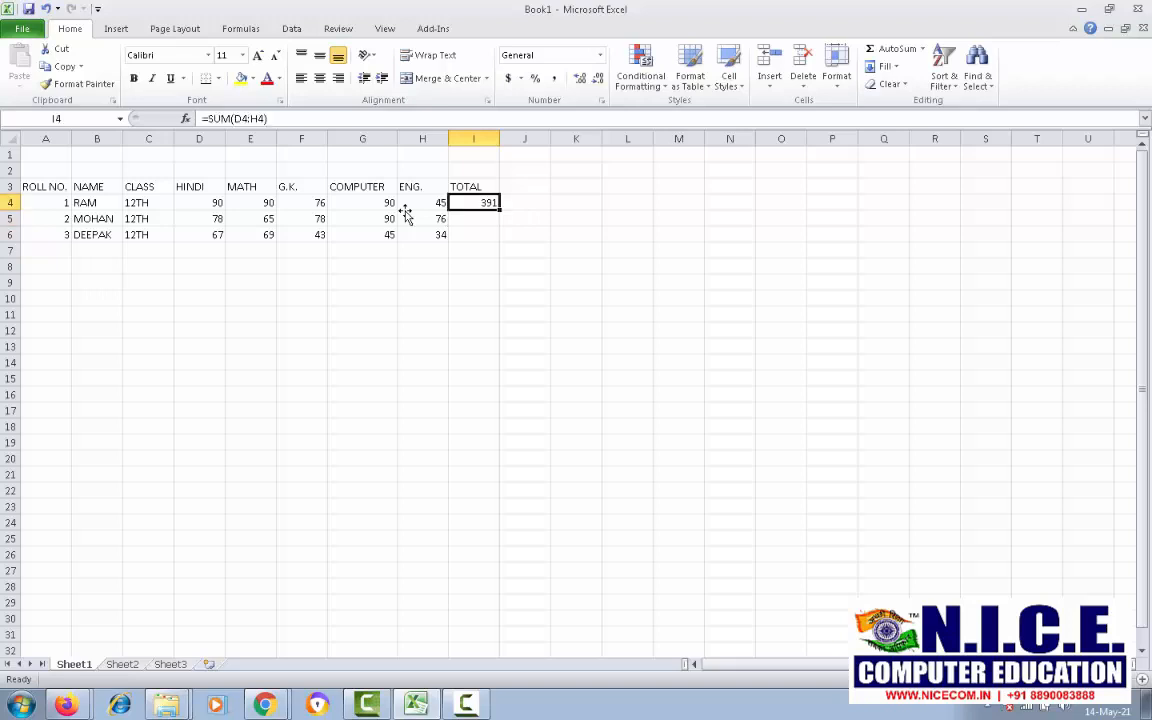
{"action": "key", "text": "alt+equal"}
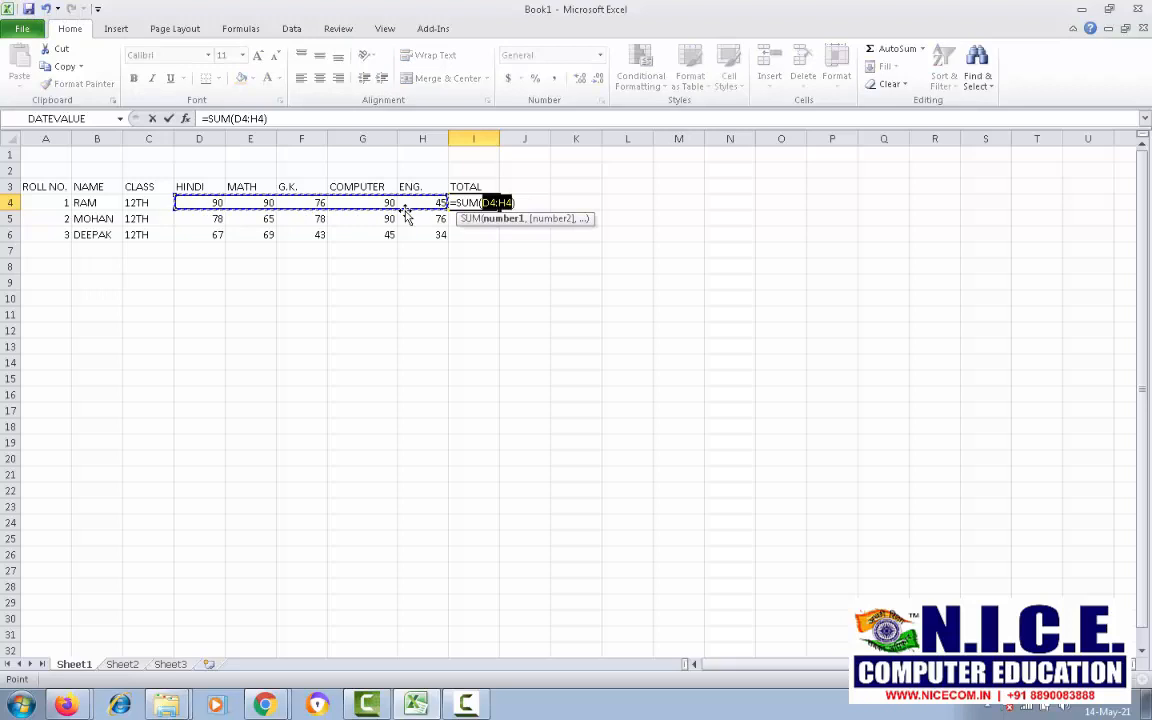
{"action": "key", "text": "Return"}
{"action": "key", "text": "Up"}
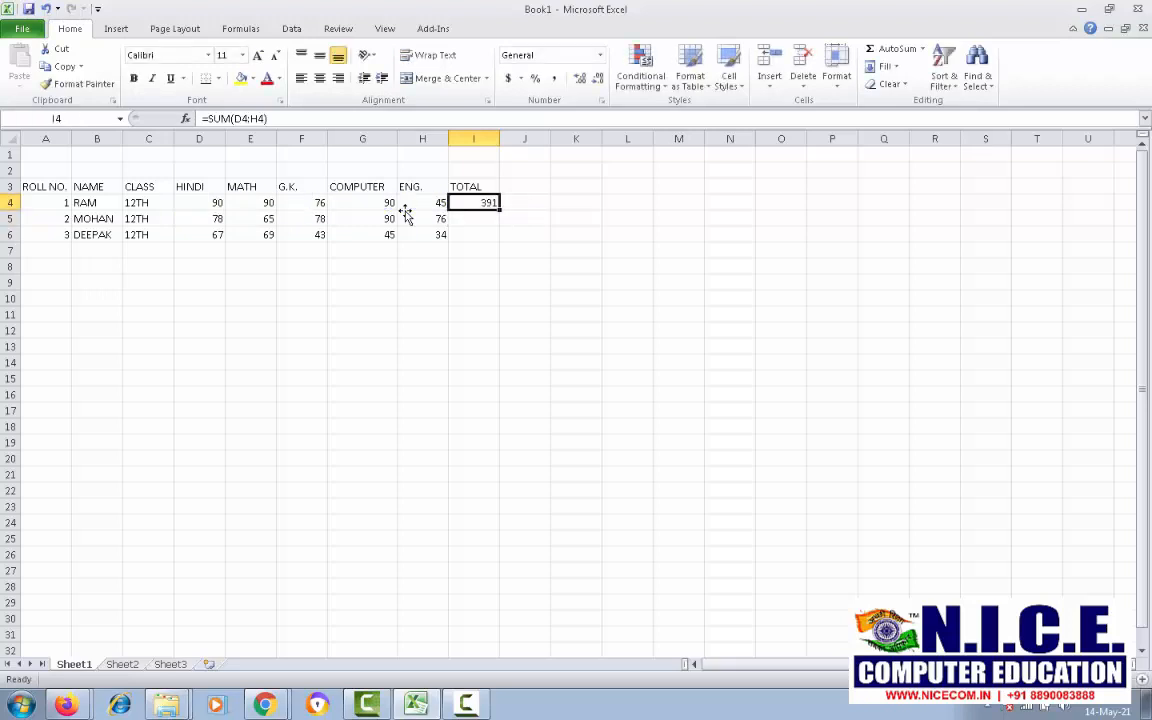
- Total the second student's marks in I5 with AutoSum over D5:H5
{"action": "key", "text": "Down"}
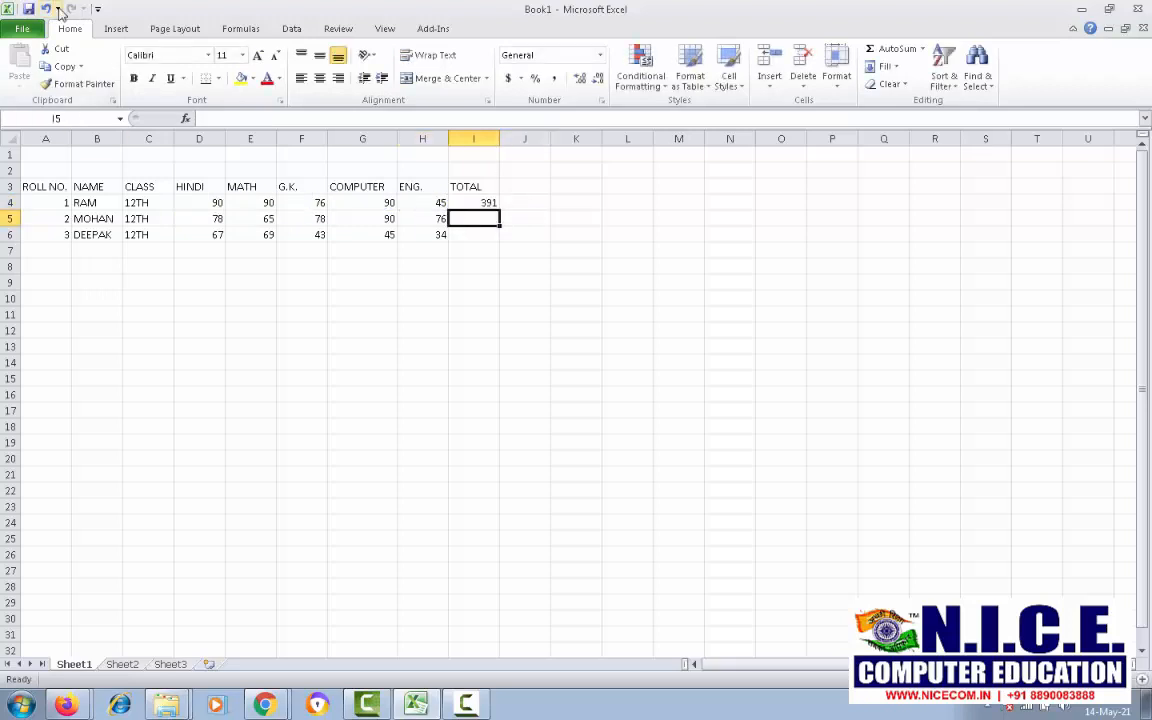
{"action": "left_click", "coordinate": [891, 50]}
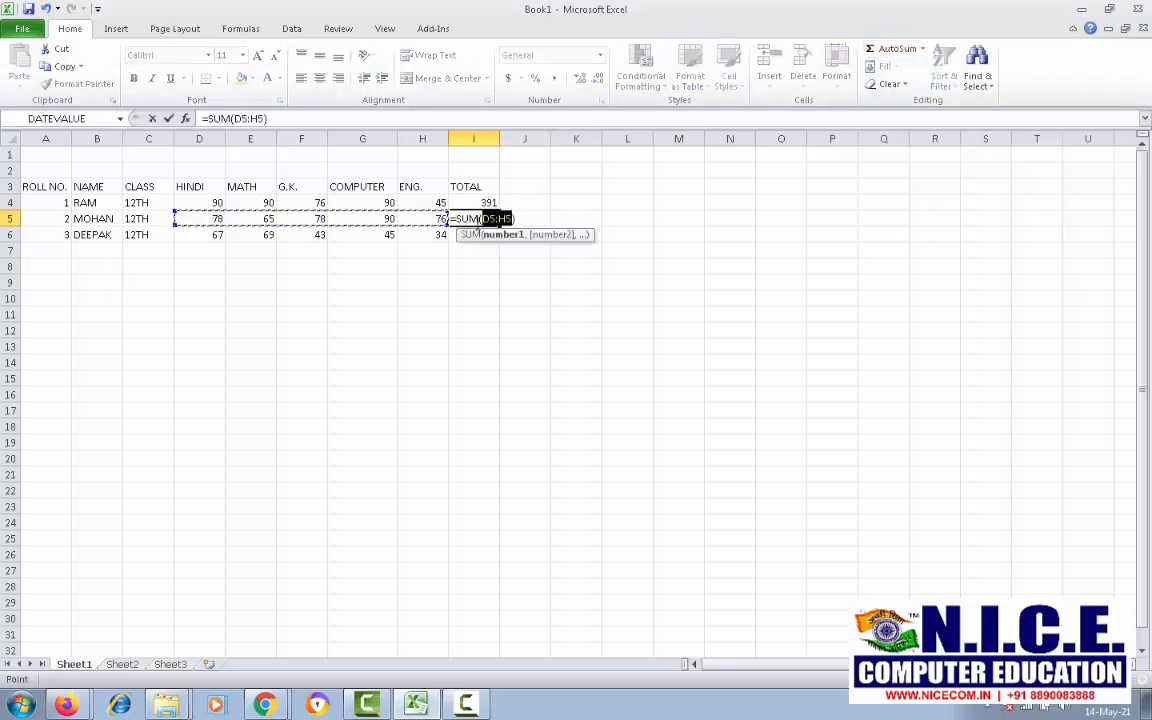
{"action": "key", "text": "Return"}
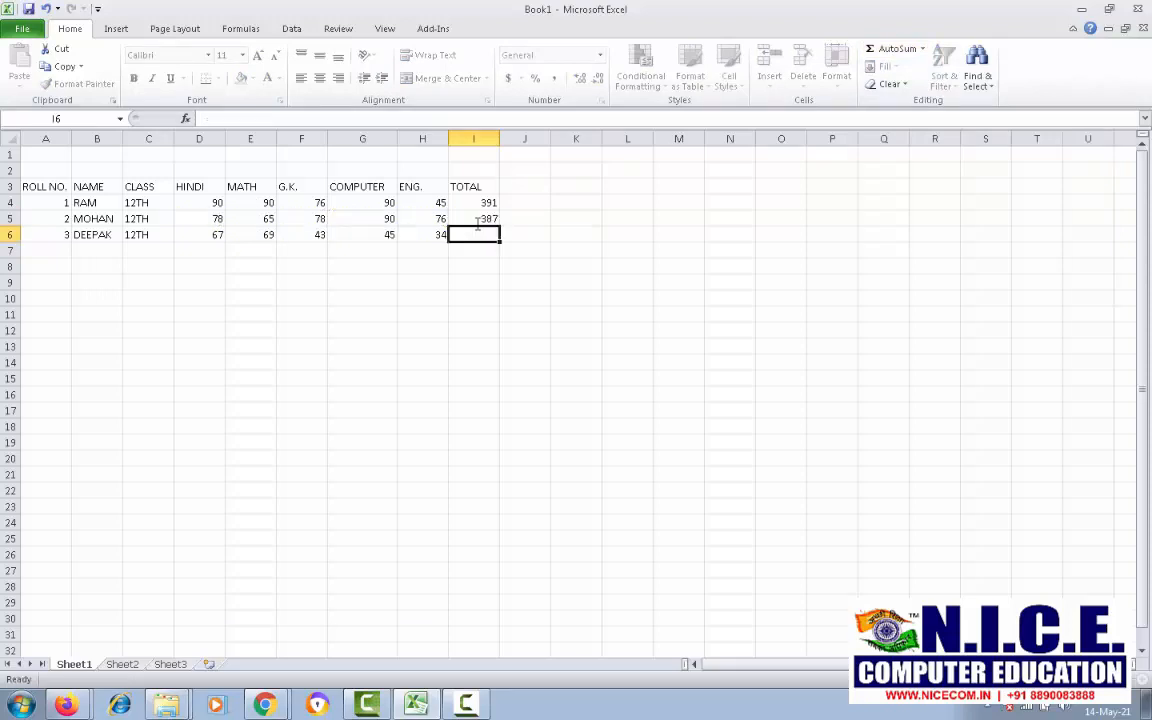
- Examine the total formulas in I5 and I4 and the first student's marks back to D4
{"action": "left_click", "coordinate": [478, 221]}
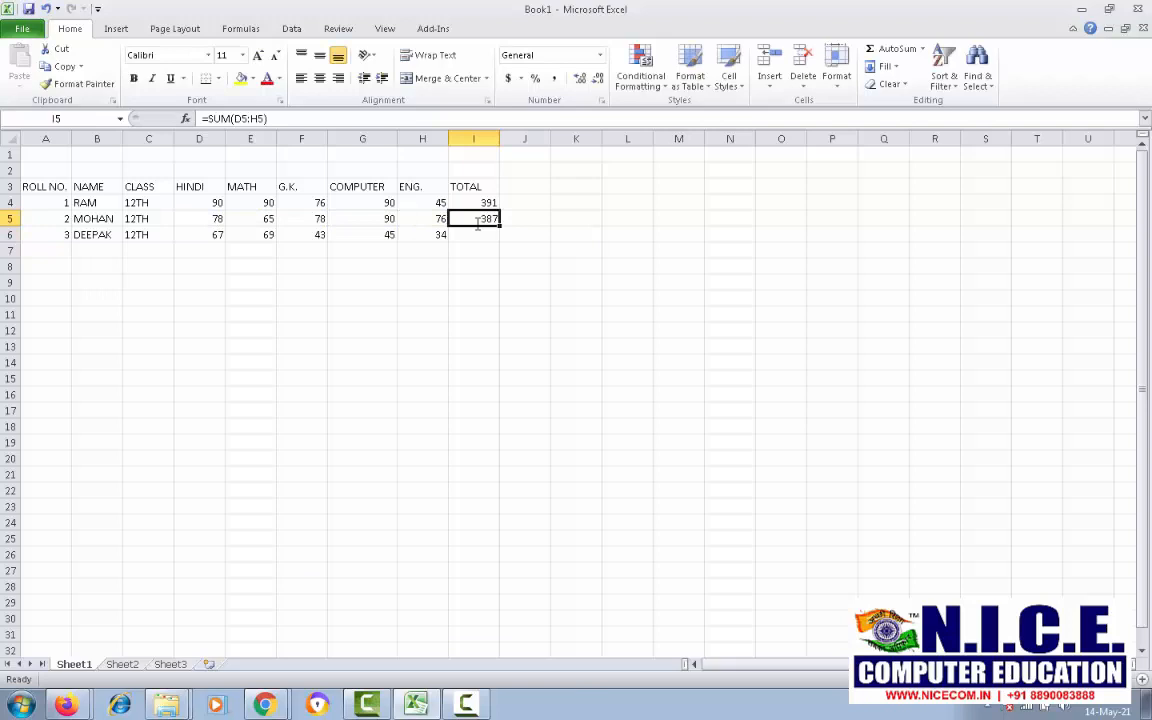
{"action": "key", "text": "Up"}
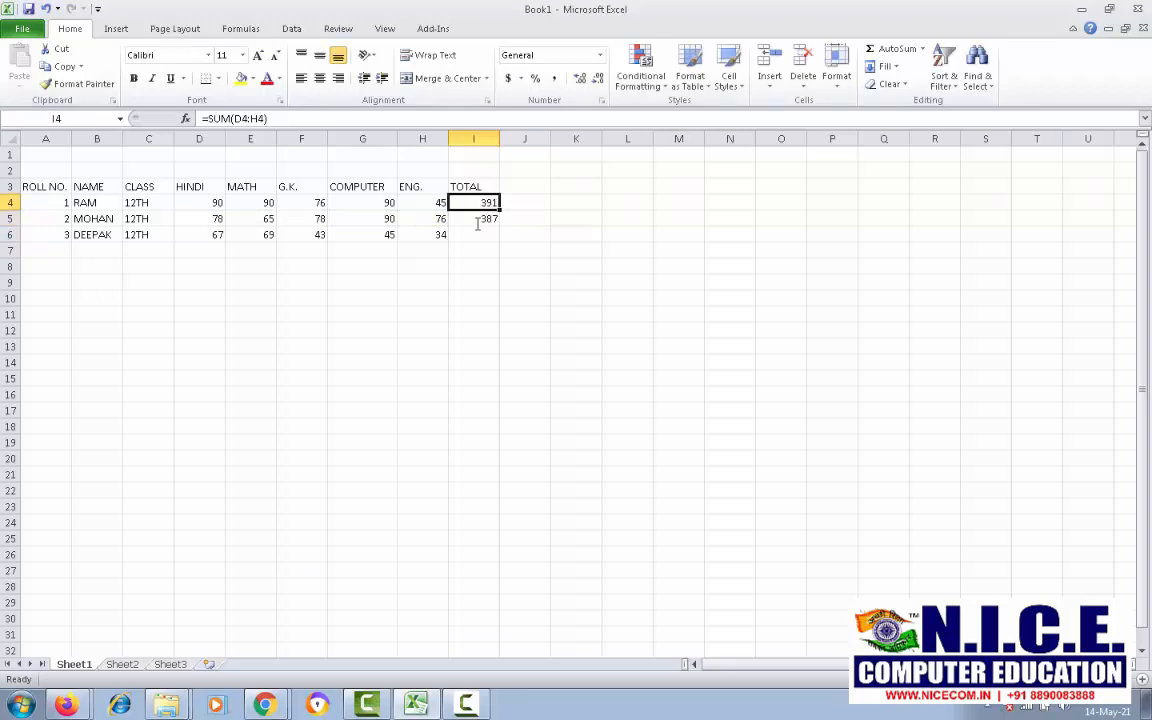
{"action": "key", "text": "Left"}
{"action": "key", "text": "Left"}
{"action": "key", "text": "Left"}
{"action": "key", "text": "Left"}
{"action": "key", "text": "Left"}
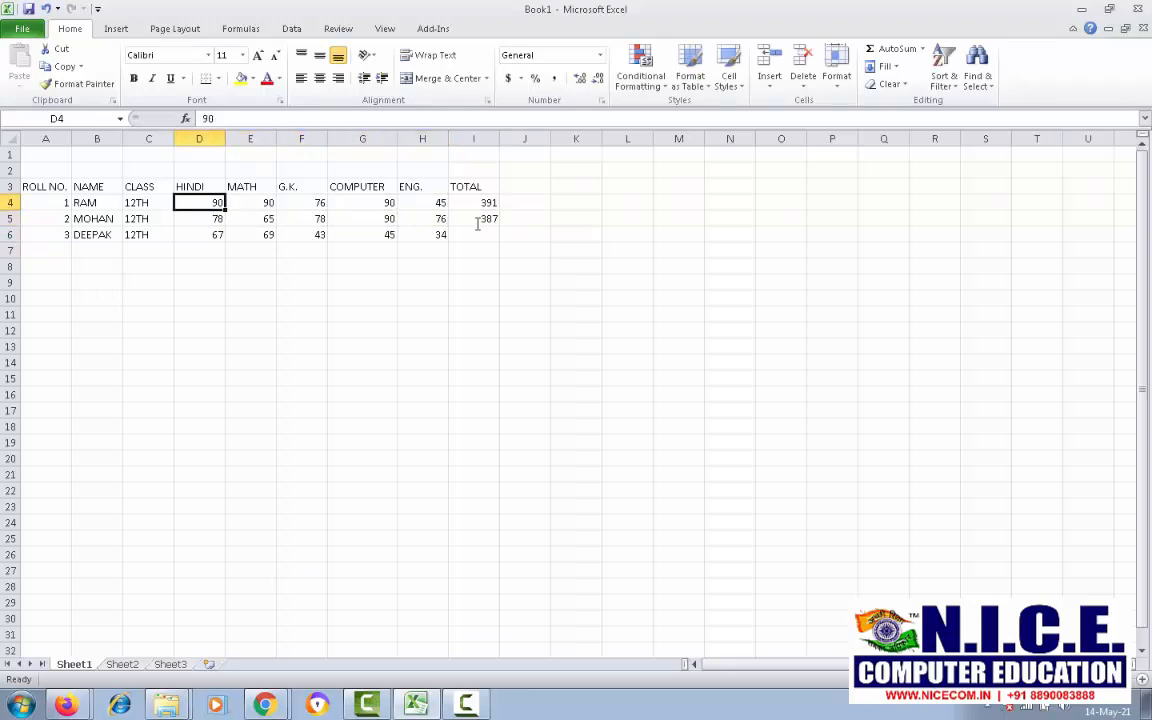
- Go back across the first student's marks to I4 and apply AutoSum over D4:H4 once more
{"action": "key", "text": "Right"}
{"action": "key", "text": "Right"}
{"action": "key", "text": "Right"}
{"action": "key", "text": "Right"}
{"action": "key", "text": "Right"}
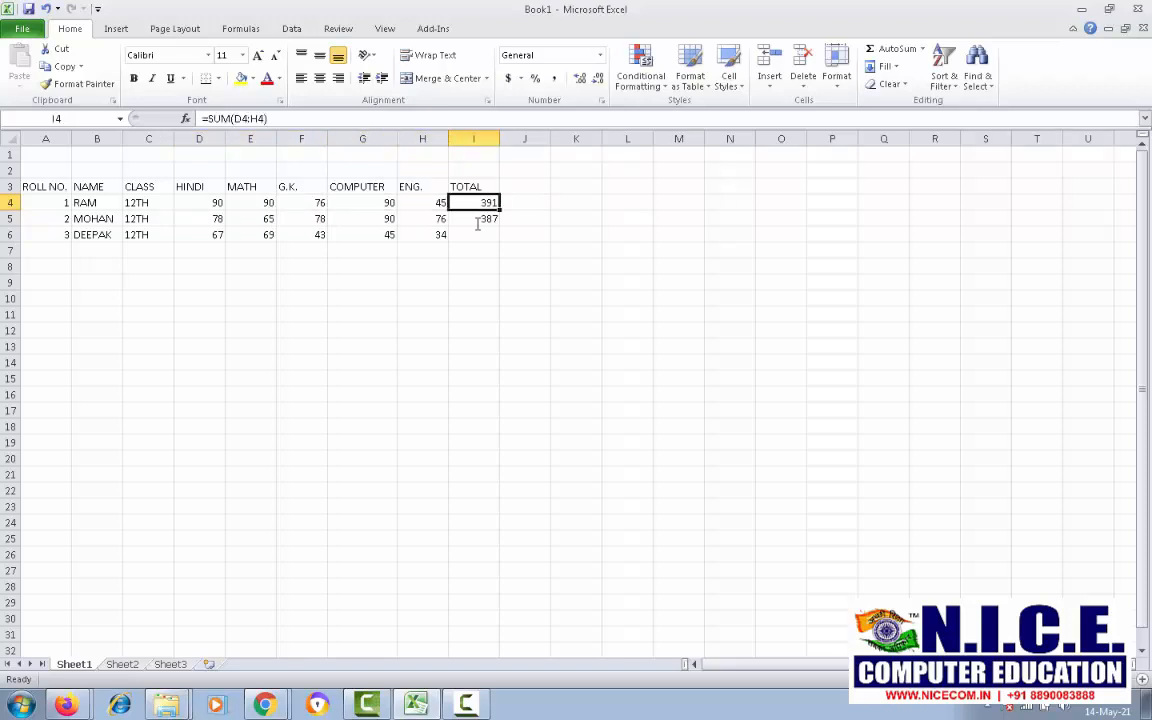
{"action": "key", "text": "F2"}
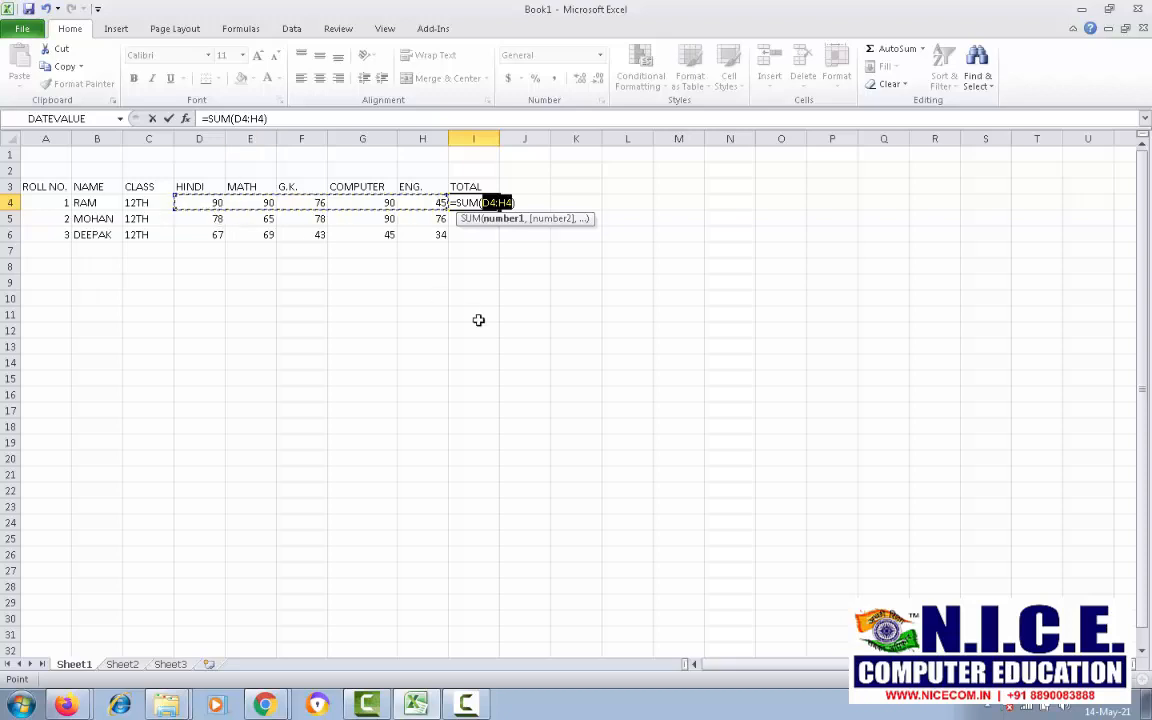
{"action": "key", "text": "Return"}
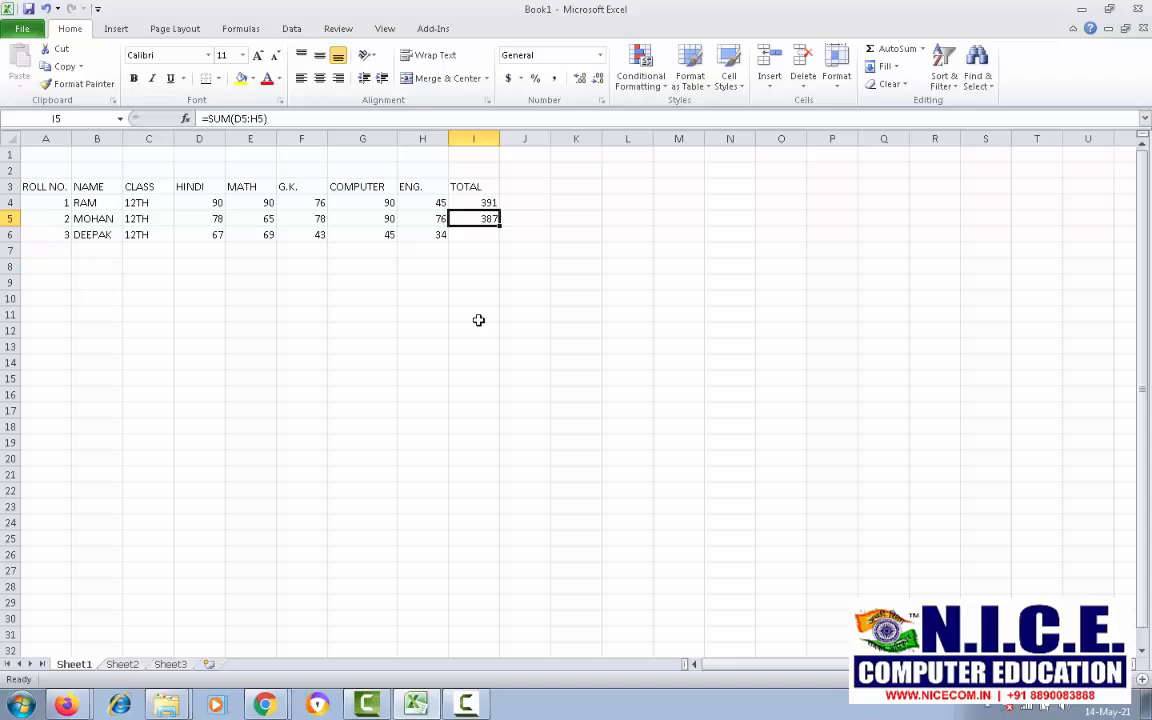
- Undo the second student's AutoSum total in I5, keeping the first student's total in I4
{"action": "left_click", "coordinate": [474, 235]}
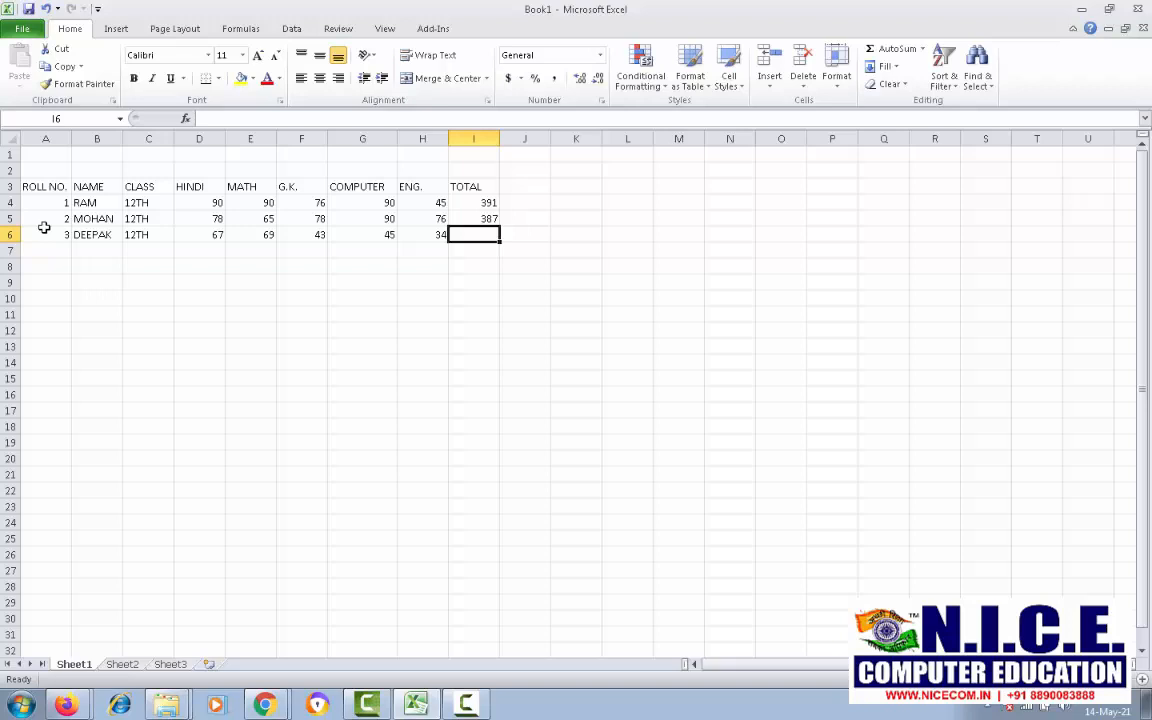
{"action": "left_click", "coordinate": [474, 202]}
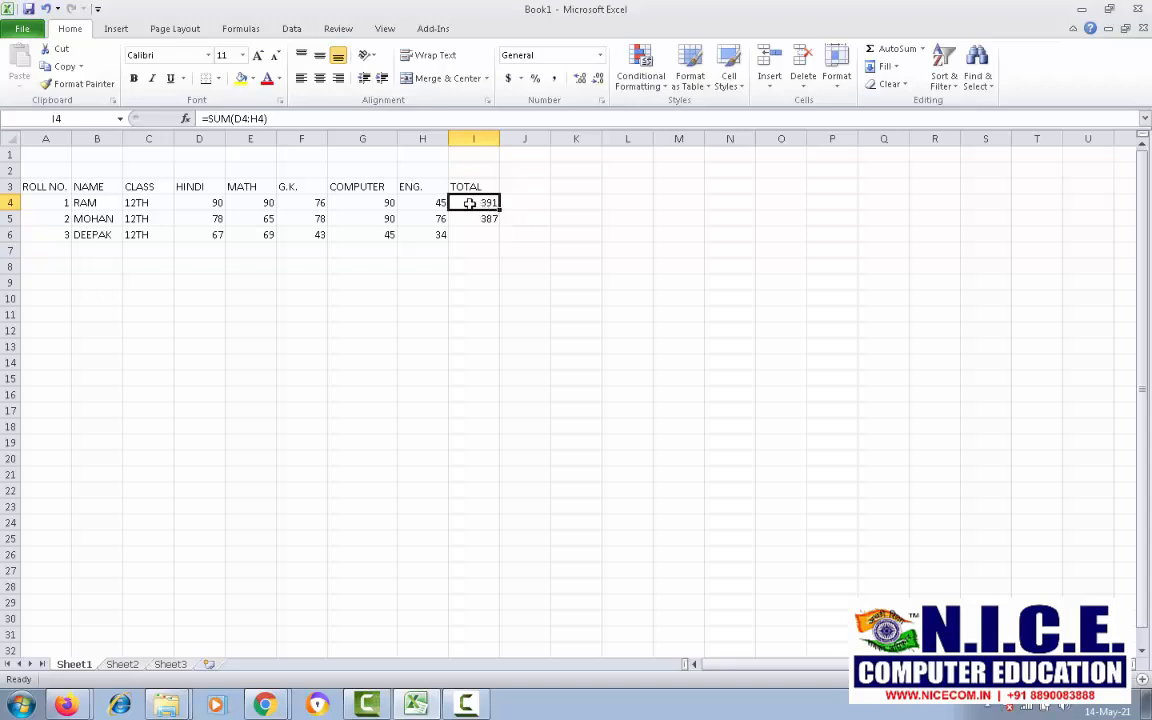
{"action": "key", "text": "ctrl+z"}
{"action": "left_click", "coordinate": [532, 298]}
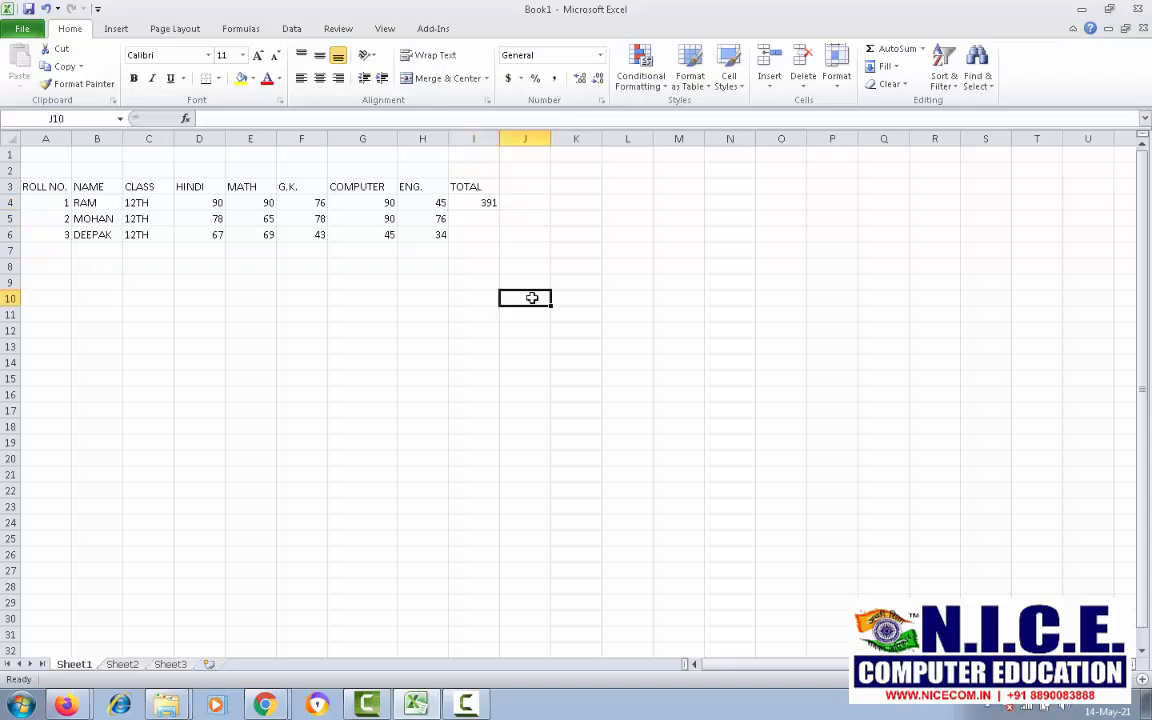
- Enter the starting numbers 1 and 2 in F14 and F15 below the marks table
{"action": "left_click", "coordinate": [394, 336]}
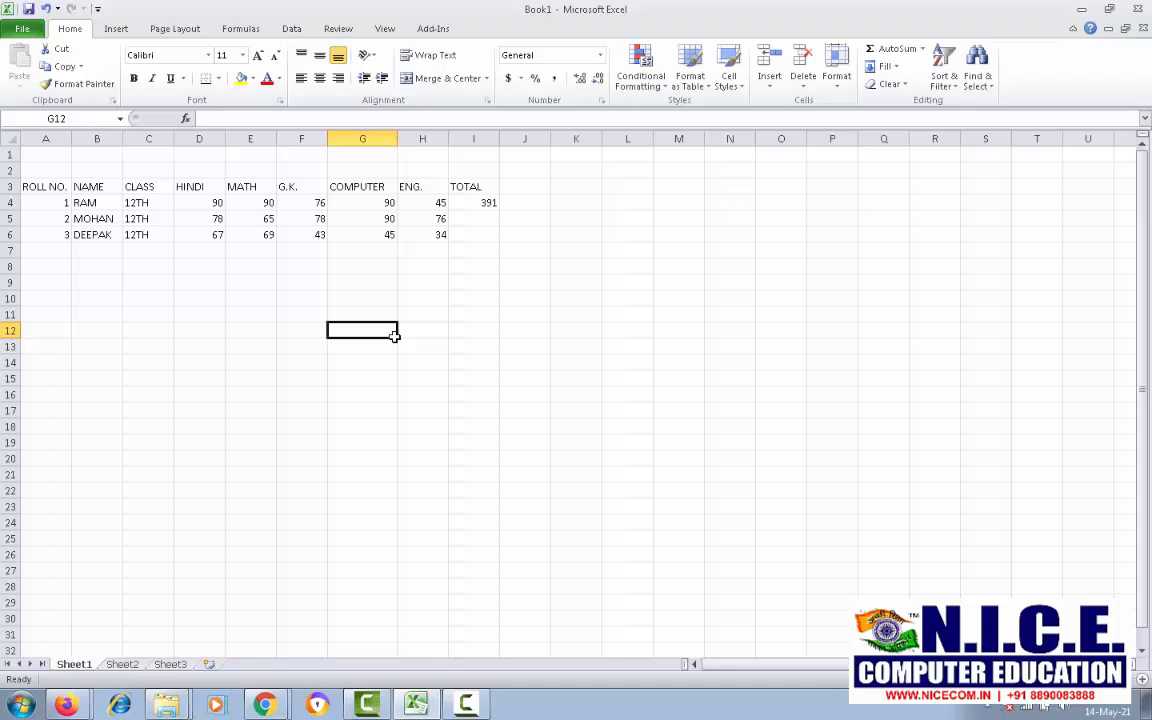
{"action": "left_click", "coordinate": [301, 360]}
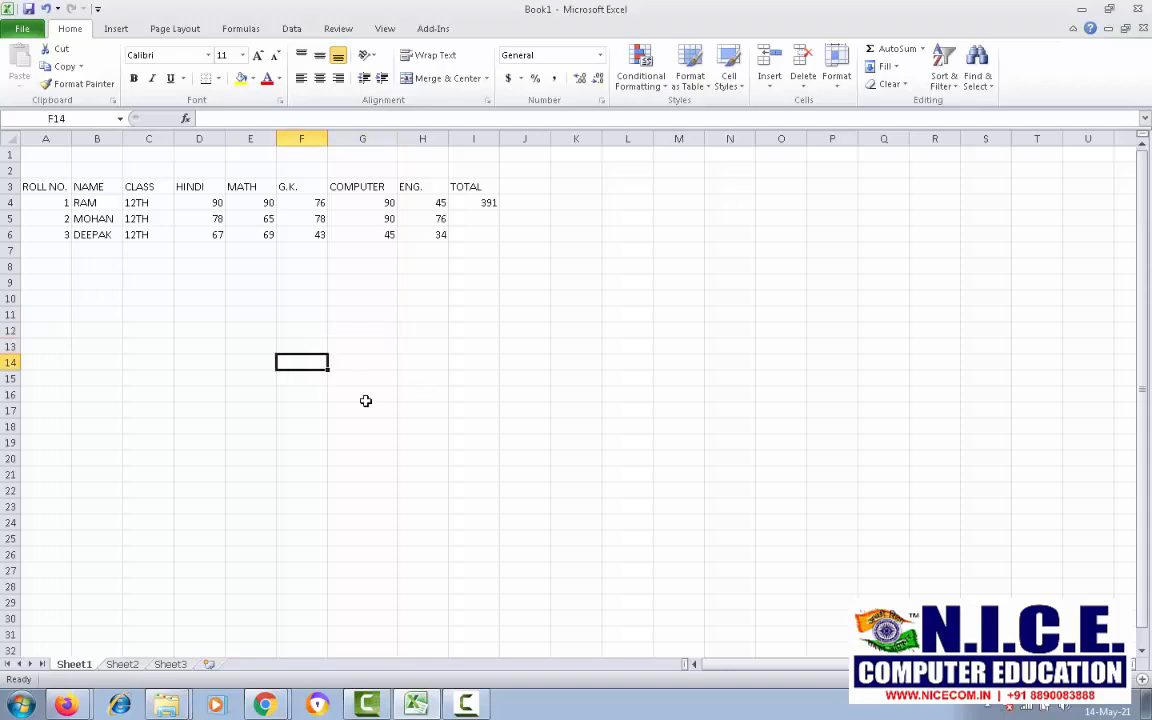
{"action": "type", "text": "1"}
{"action": "key", "text": "Return"}
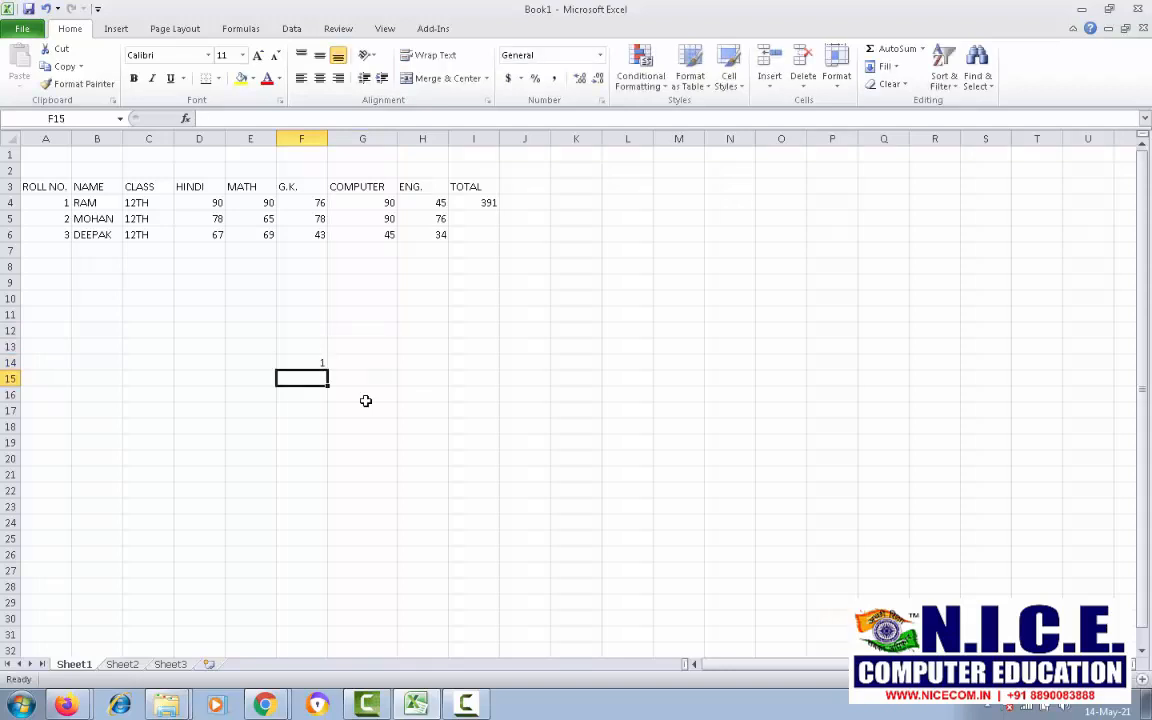
{"action": "type", "text": "2"}
{"action": "key", "text": "Return"}
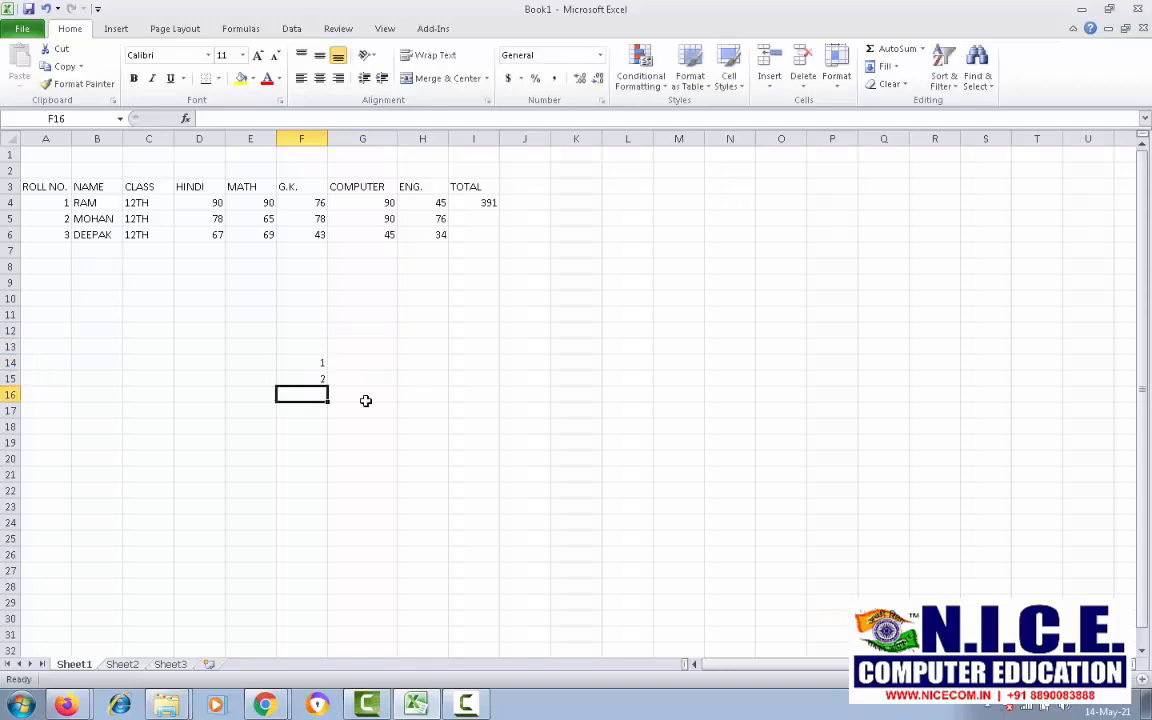
- Fill the number series from F14:F15 down to 16 in F29
{"action": "left_click", "coordinate": [320, 366]}
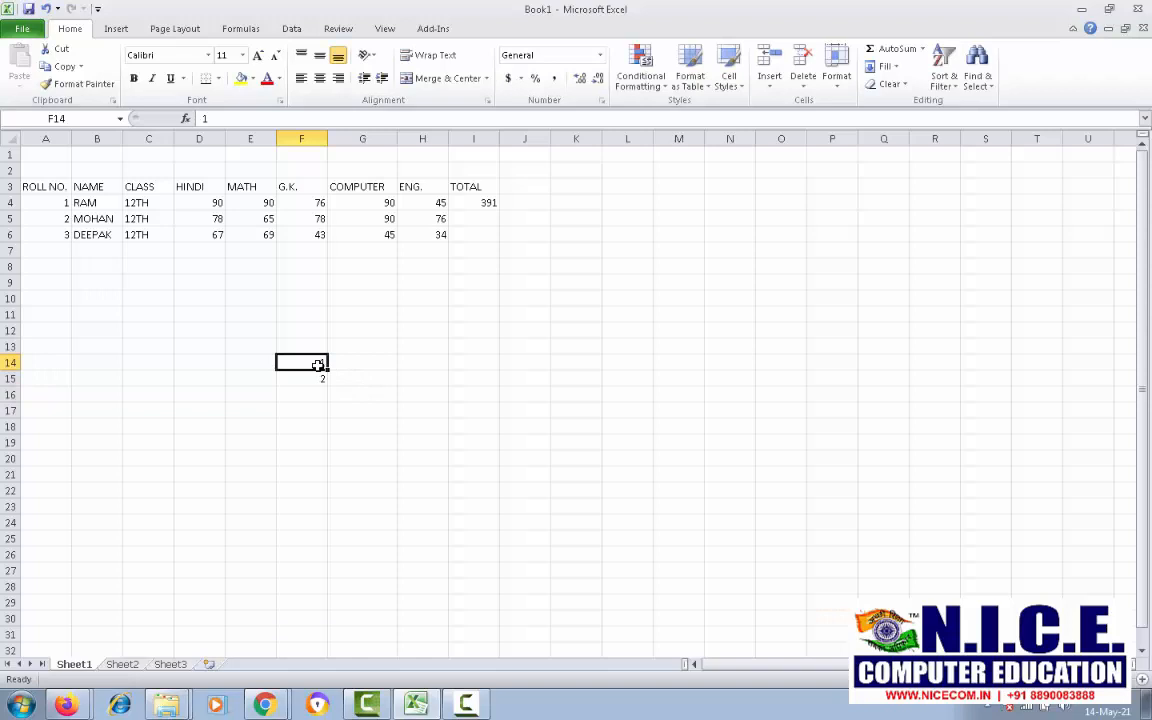
{"action": "left_click_drag", "start_coordinate": [318, 366], "coordinate": [310, 377]}
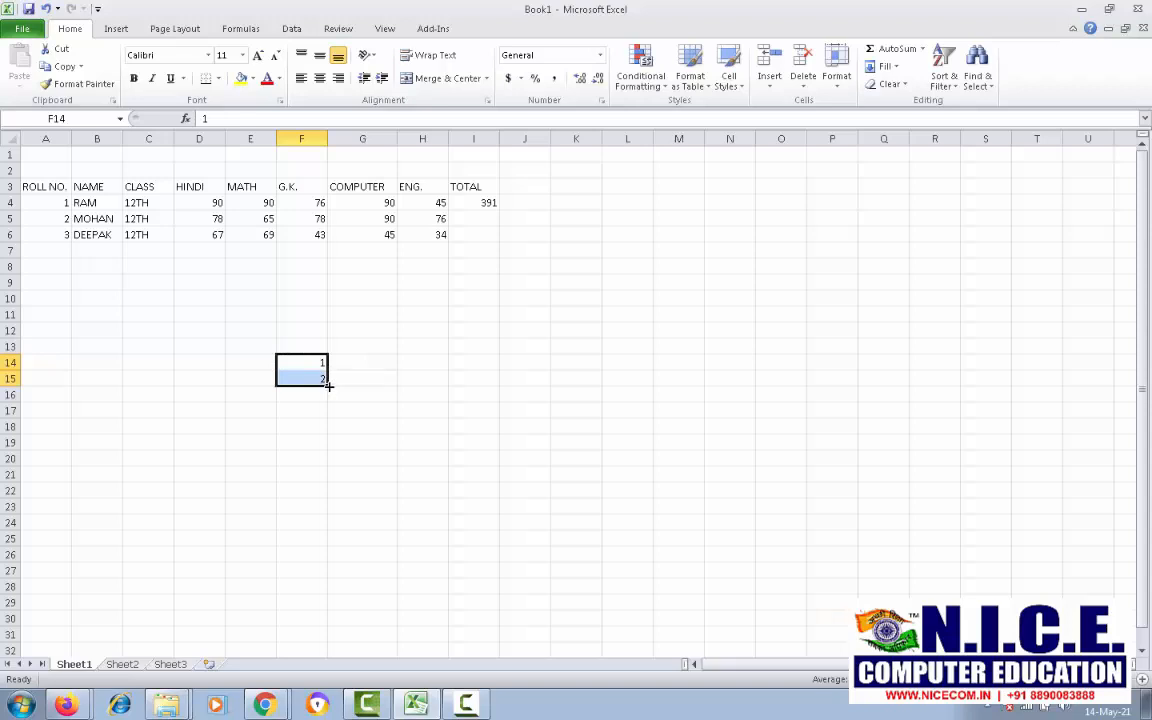
{"action": "left_click_drag", "start_coordinate": [329, 385], "coordinate": [333, 612]}
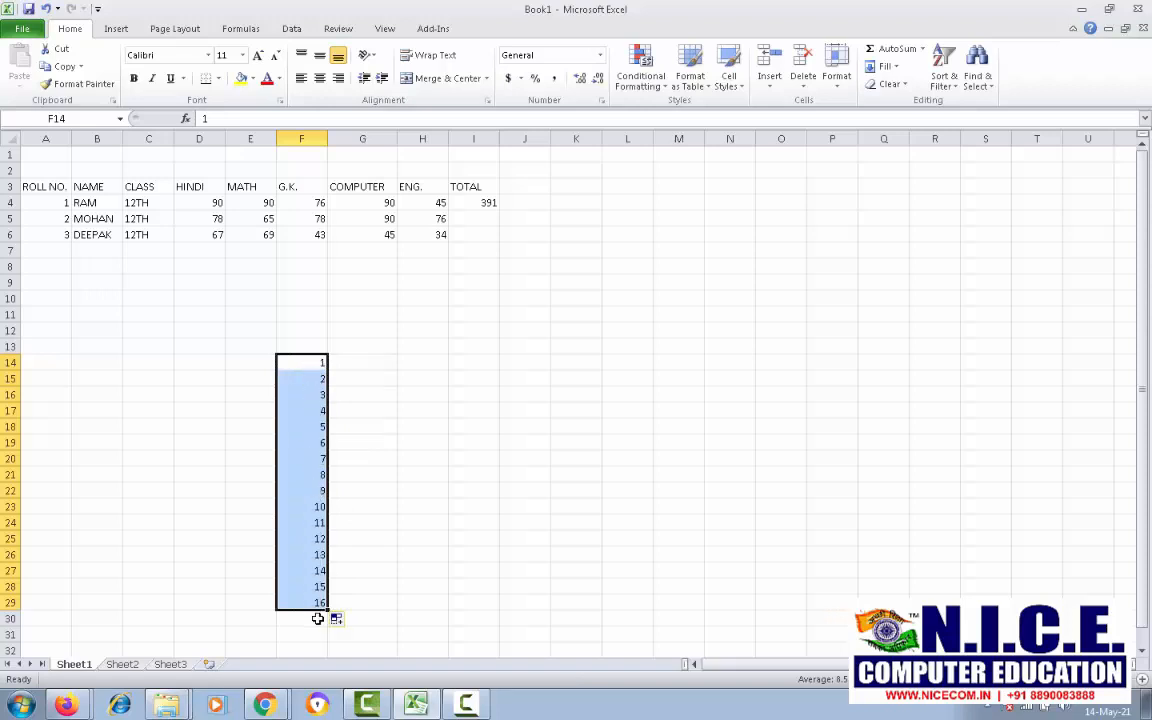
- Enter SUNDAY in G14 and MONDAY in G15 beside the number series
{"action": "left_click", "coordinate": [378, 364]}
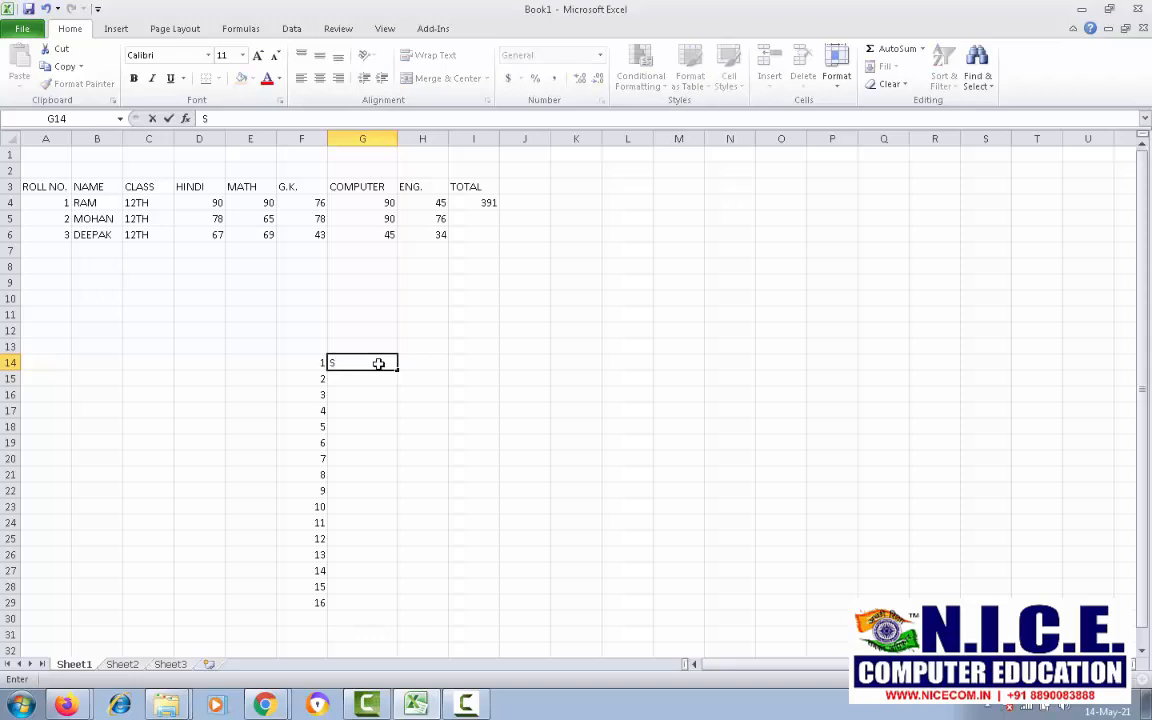
{"action": "type", "text": "UNDAY"}
{"action": "key", "text": "Return"}
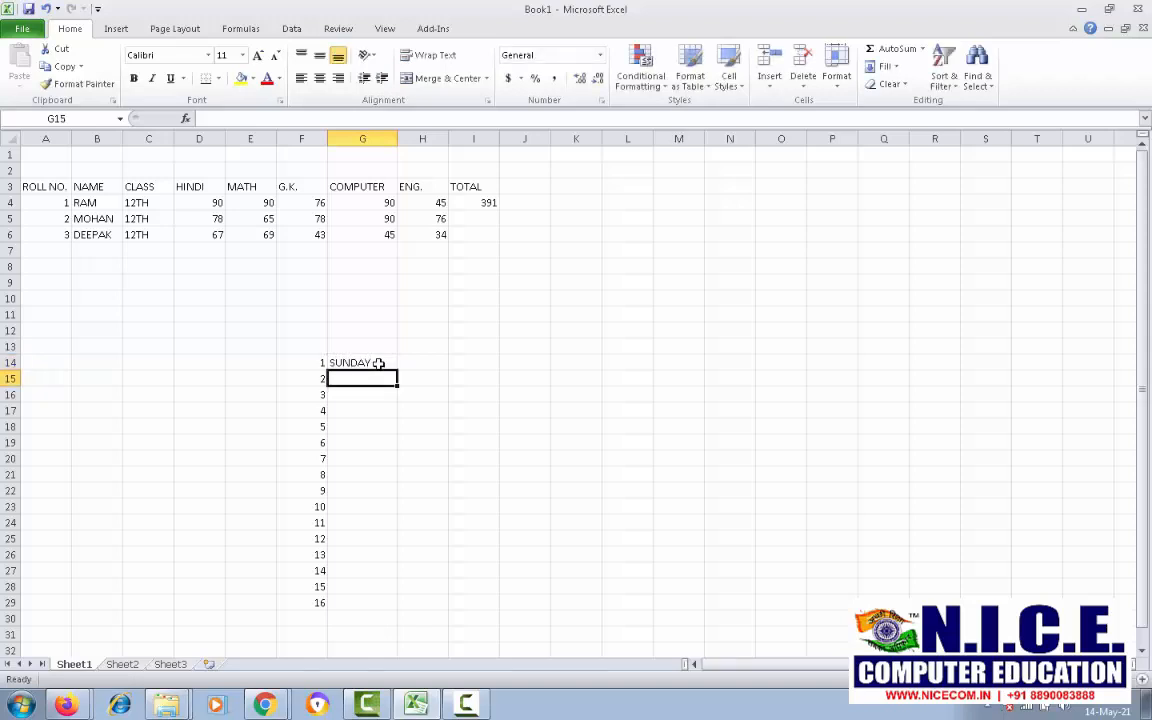
{"action": "type", "text": "MON"}
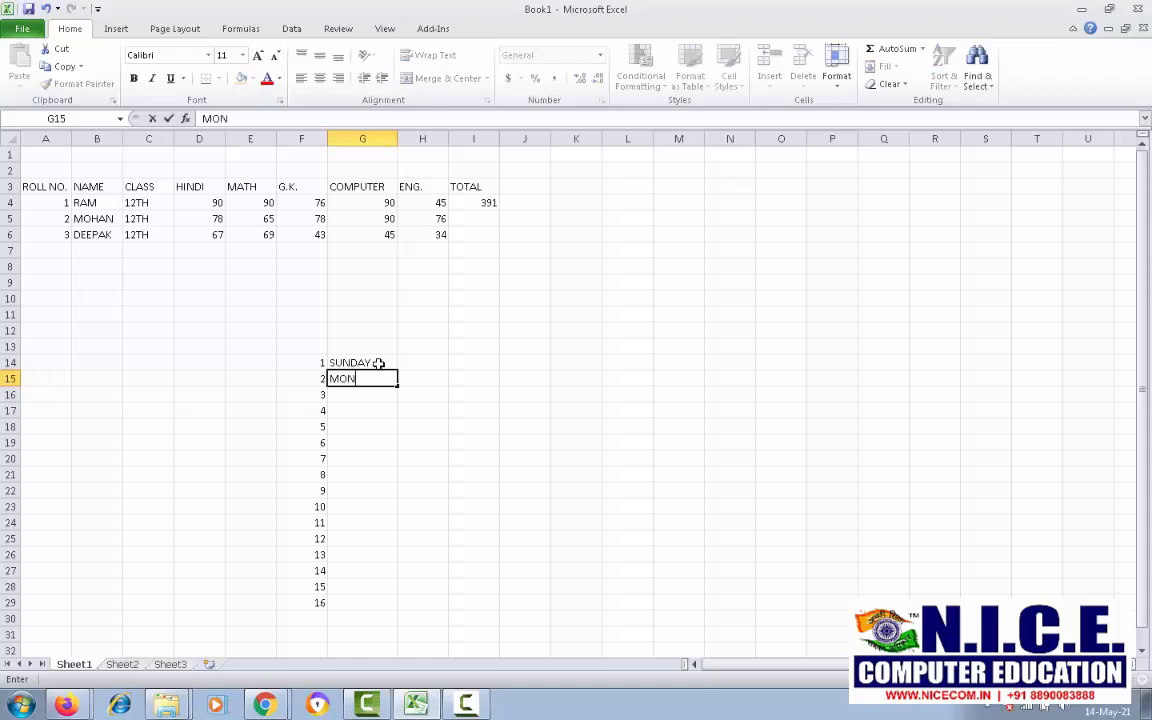
{"action": "type", "text": "DAY"}
{"action": "key", "text": "Return"}
{"action": "key", "text": "Up"}
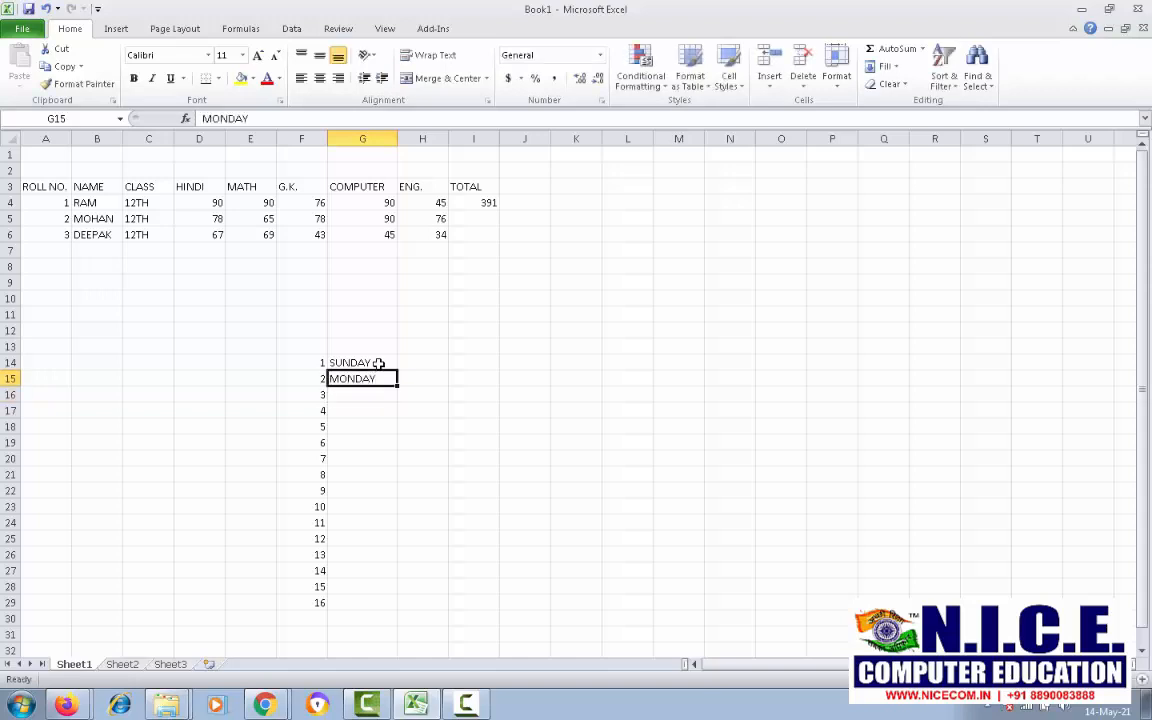
- Fill the weekday series from G14:G15 down to G26
{"action": "left_click", "coordinate": [379, 363]}
{"action": "key", "text": "shift+Down"}
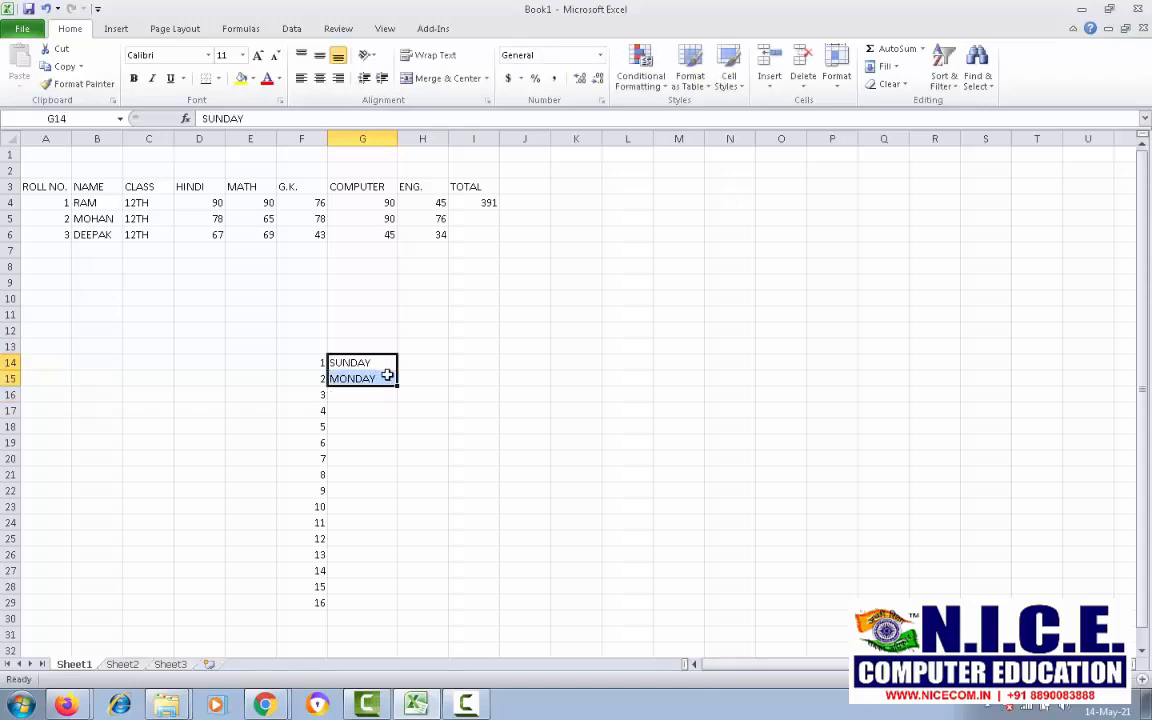
{"action": "left_click_drag", "start_coordinate": [397, 384], "coordinate": [404, 565]}
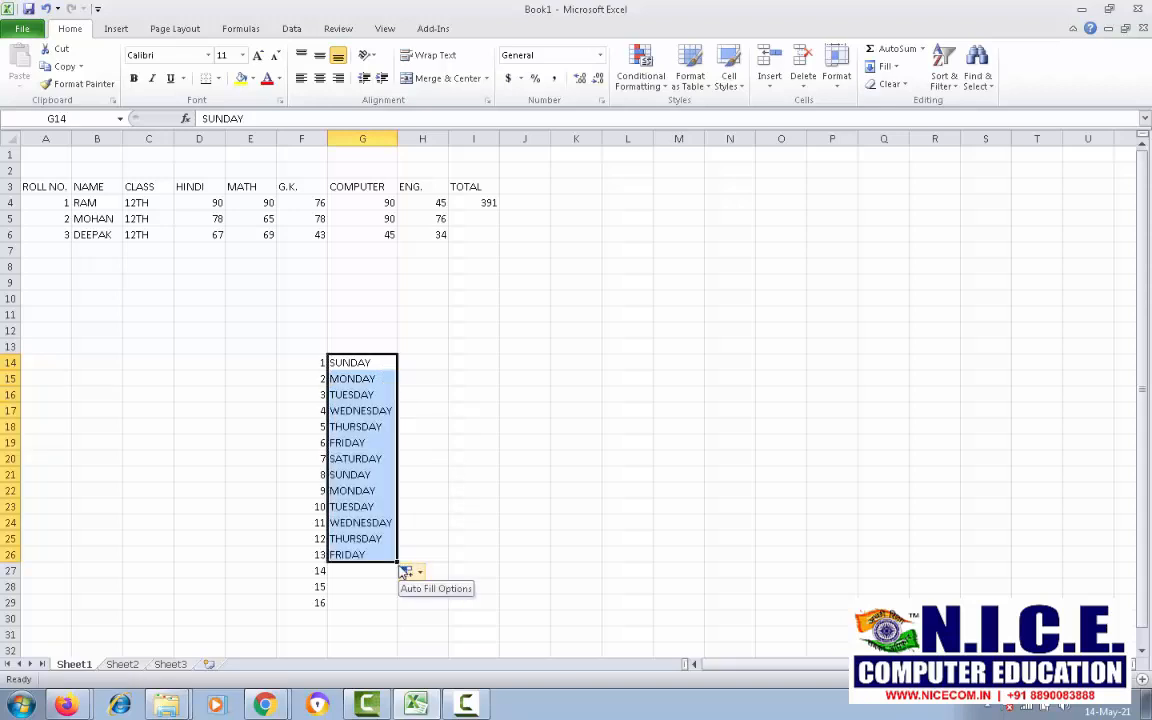
{"action": "left_click", "coordinate": [473, 522]}
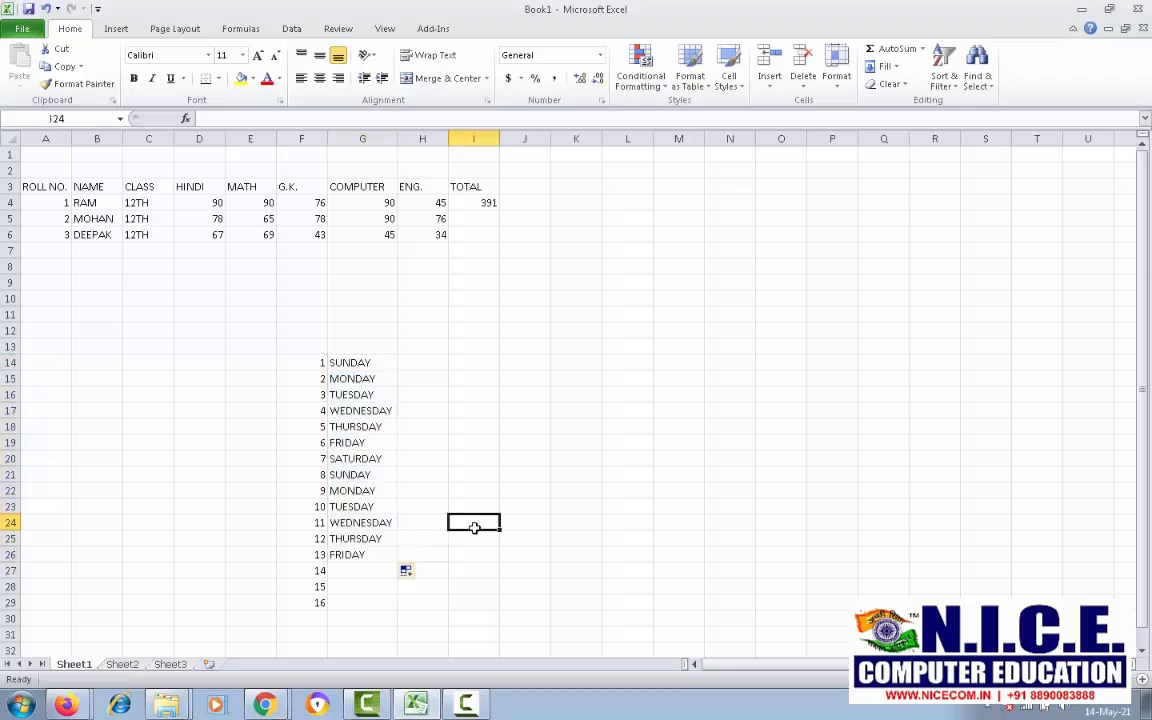
- Clear the sample number and weekday series in F14:H29
{"action": "left_click_drag", "start_coordinate": [311, 360], "coordinate": [400, 601]}
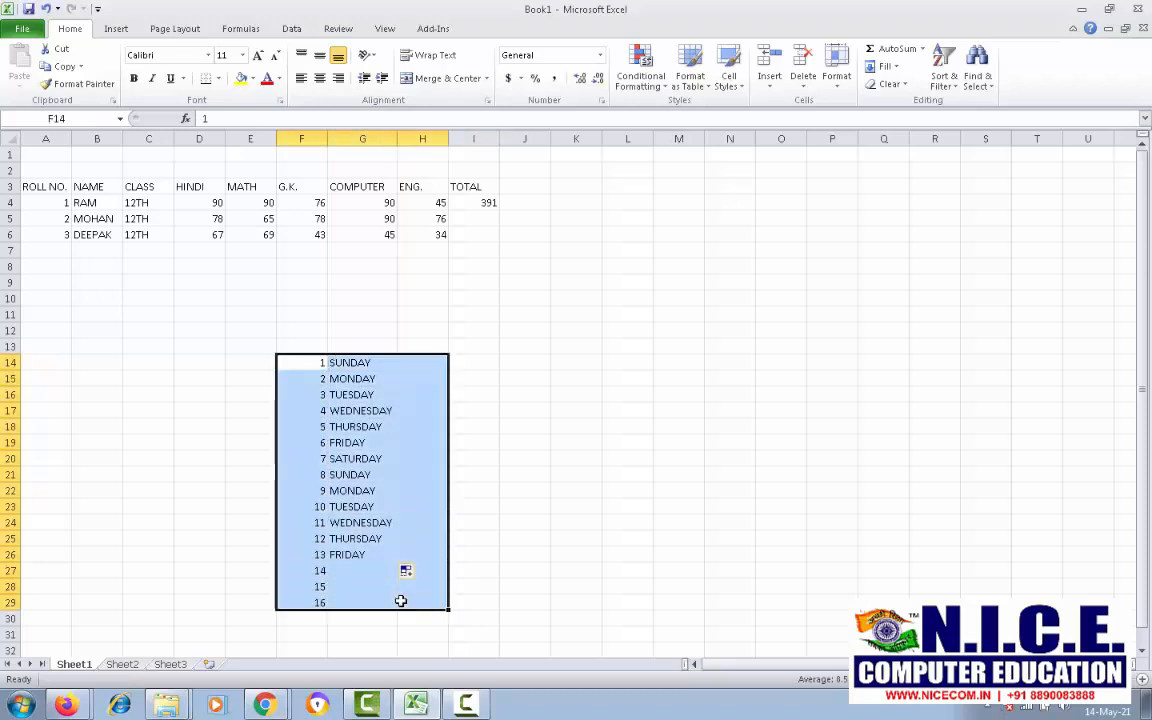
{"action": "key", "text": "Delete"}
{"action": "left_click", "coordinate": [556, 362]}
- Fill the SUM formula from I4 down to I19 and check the copied formulas in several of the filled cells
{"action": "left_click", "coordinate": [480, 204]}
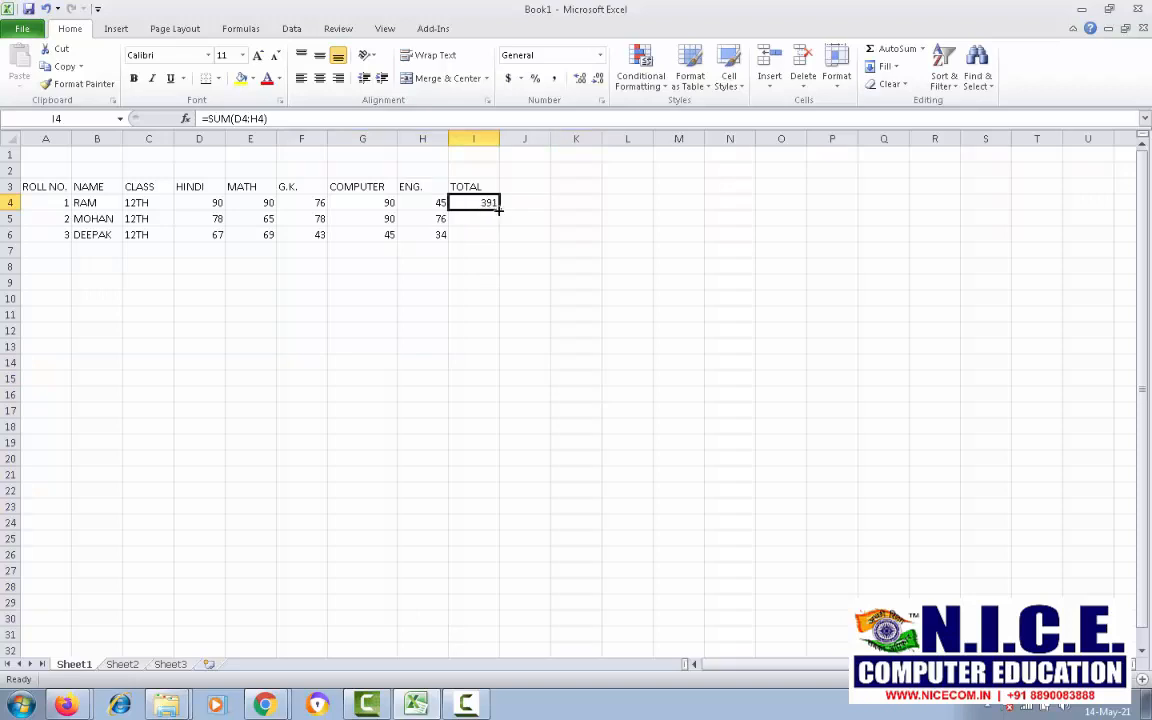
{"action": "left_click_drag", "start_coordinate": [498, 208], "coordinate": [494, 452]}
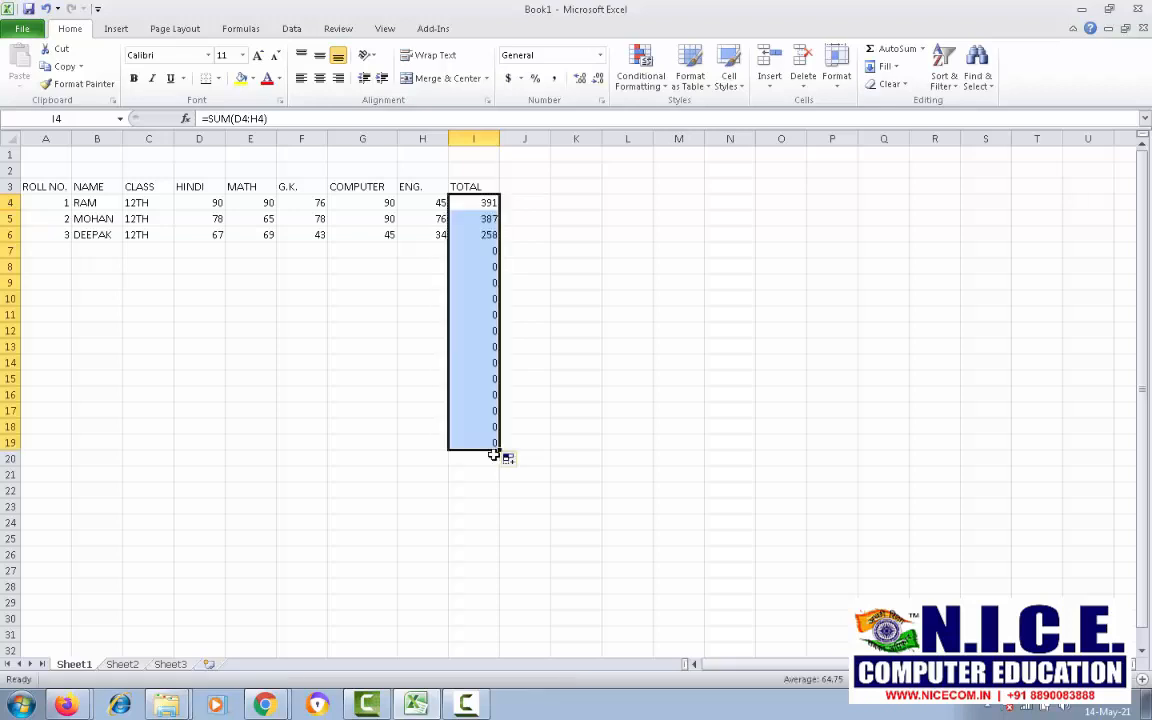
{"action": "left_click", "coordinate": [475, 287]}
{"action": "left_click", "coordinate": [468, 314]}
{"action": "left_click", "coordinate": [467, 394]}
{"action": "left_click", "coordinate": [464, 442]}
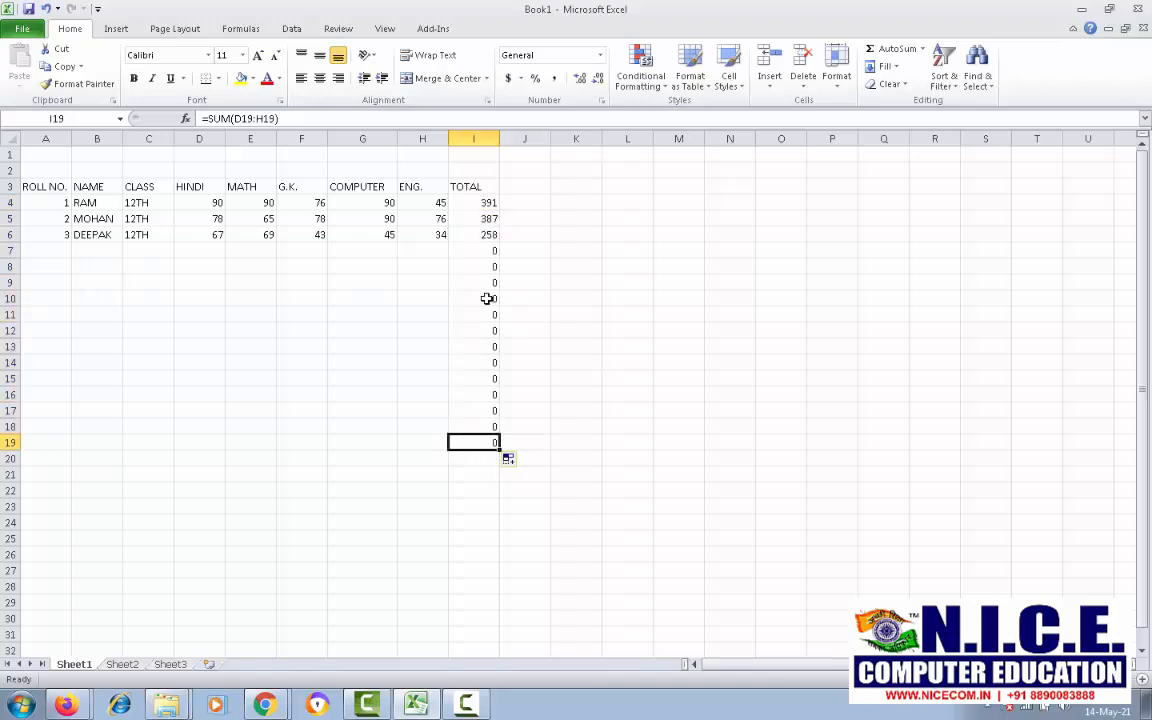
- Start a fourth student record in row 7 with roll number 4, the student's first name and class 12TH
{"action": "left_click", "coordinate": [46, 251]}
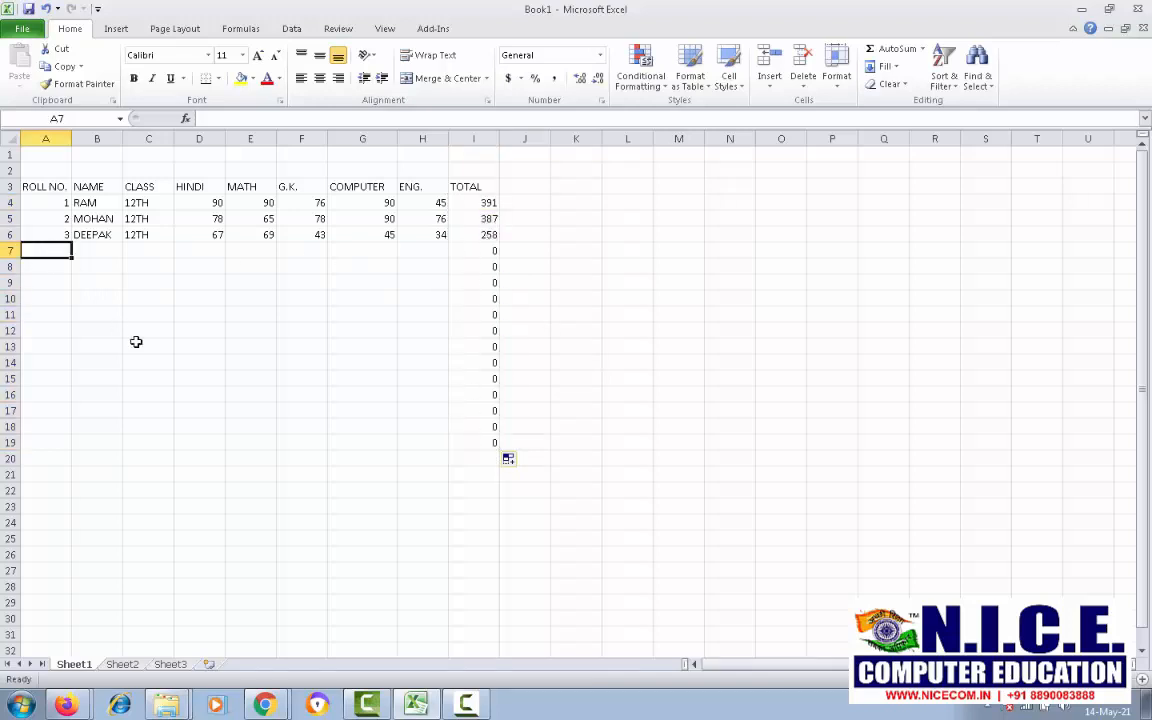
{"action": "type", "text": "4"}
{"action": "key", "text": "Tab"}
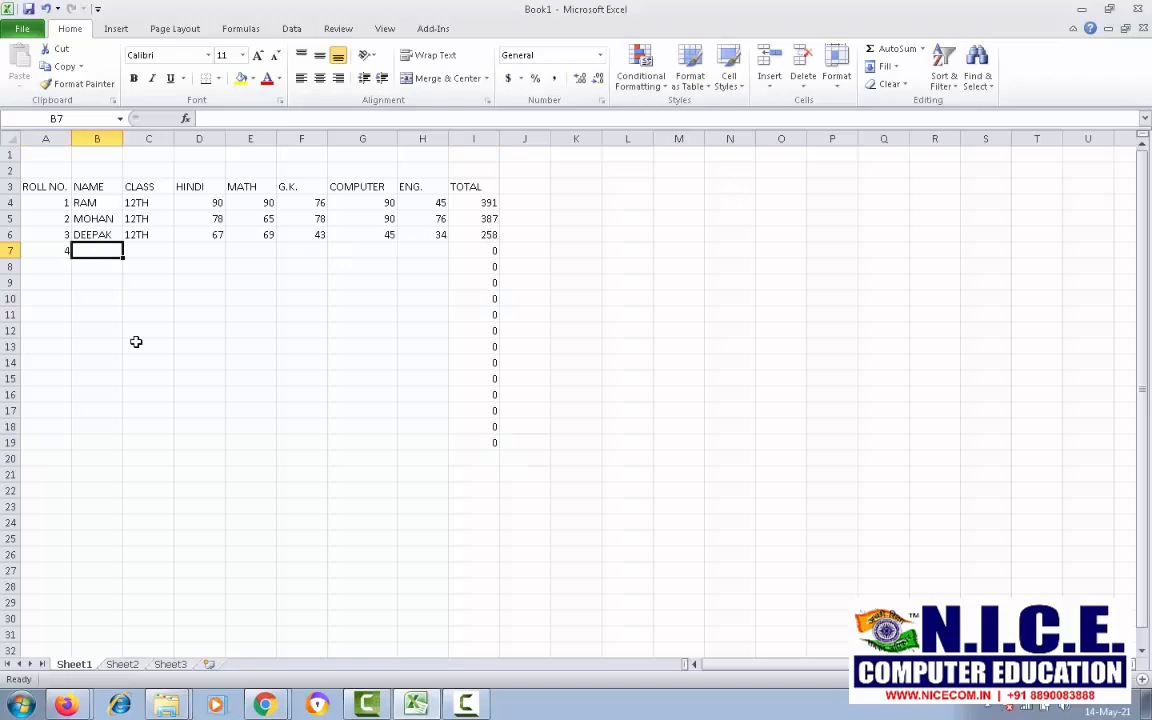
{"action": "type", "text": "KUMAR"}
{"action": "key", "text": "Tab"}
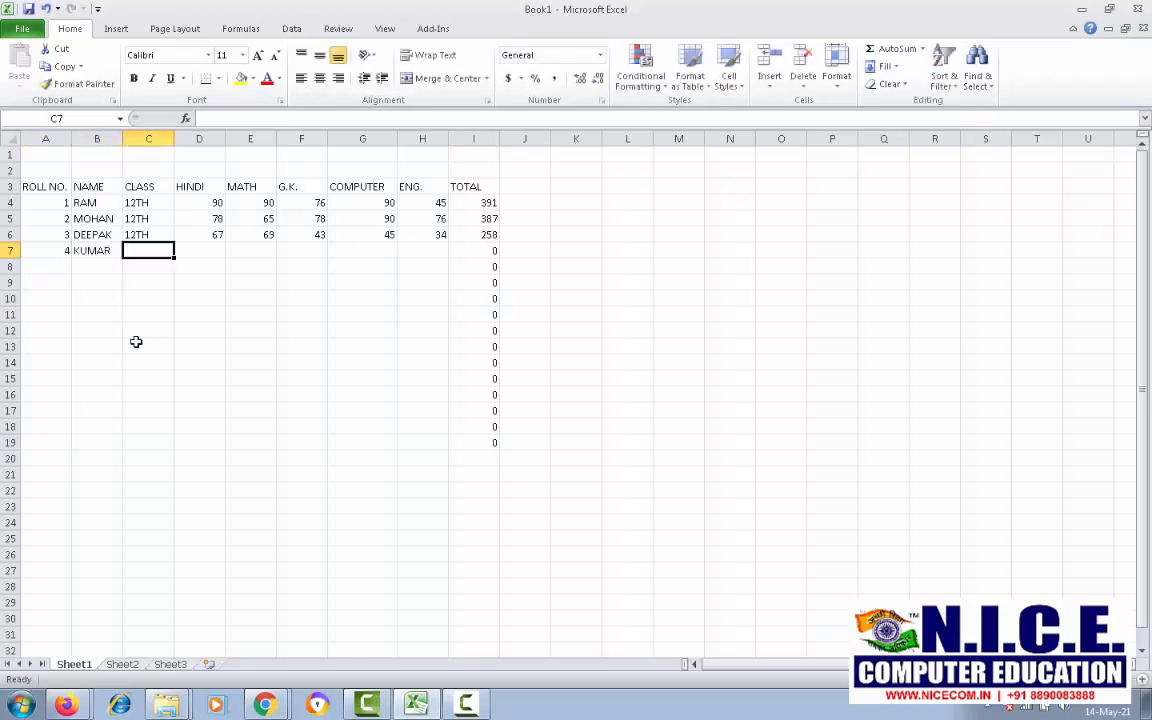
{"action": "type", "text": "12TH"}
{"action": "key", "text": "Tab"}
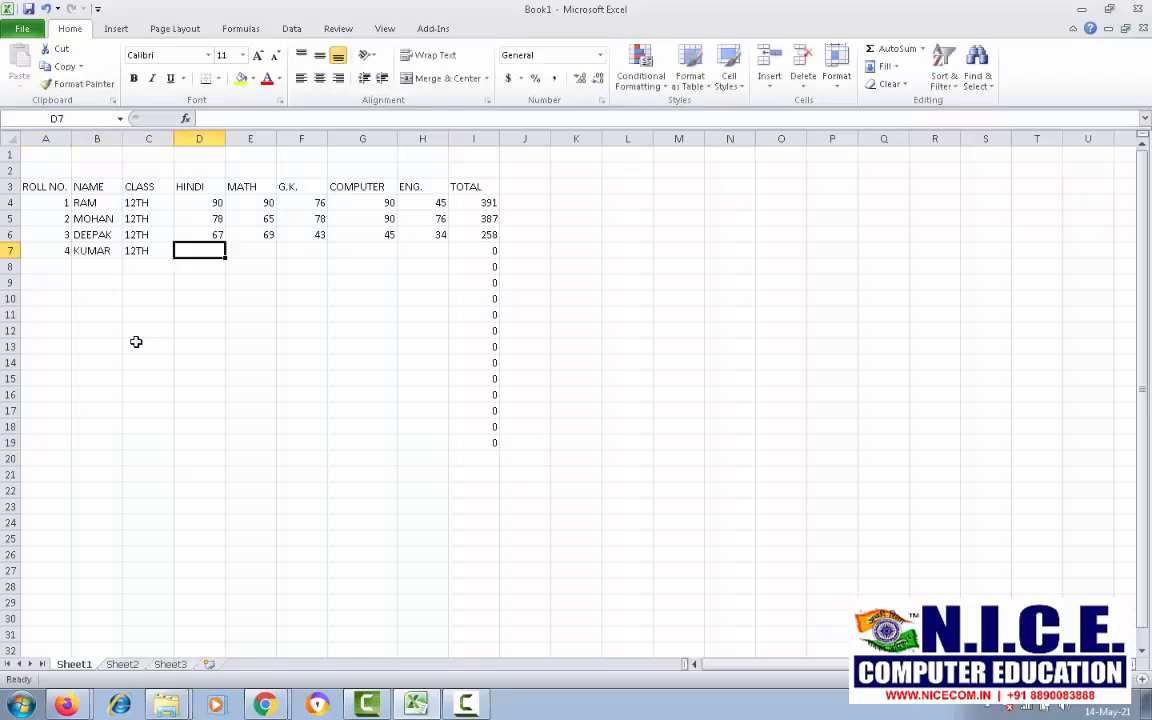
- Enter the fourth student's marks in row 7: HINDI 89, MATH 34, G.K. 76, COMPUTER 89 and ENG. 76
{"action": "type", "text": "89"}
{"action": "key", "text": "Tab"}
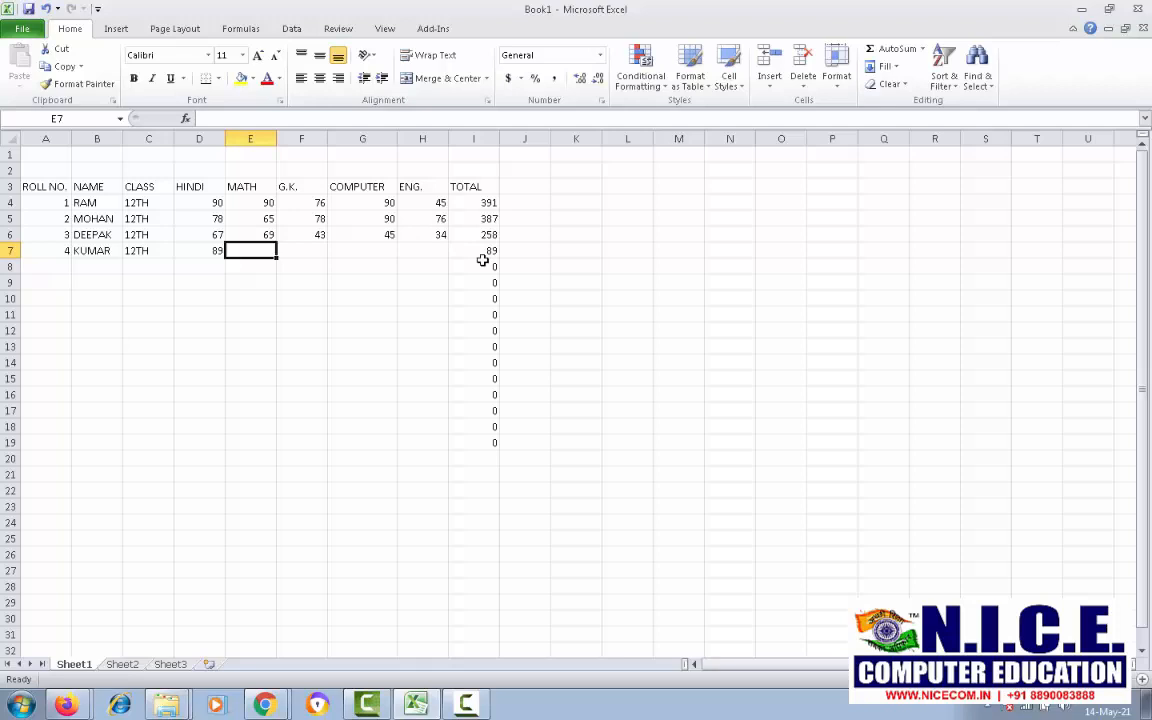
{"action": "type", "text": "34"}
{"action": "key", "text": "Tab"}
{"action": "type", "text": "7"}
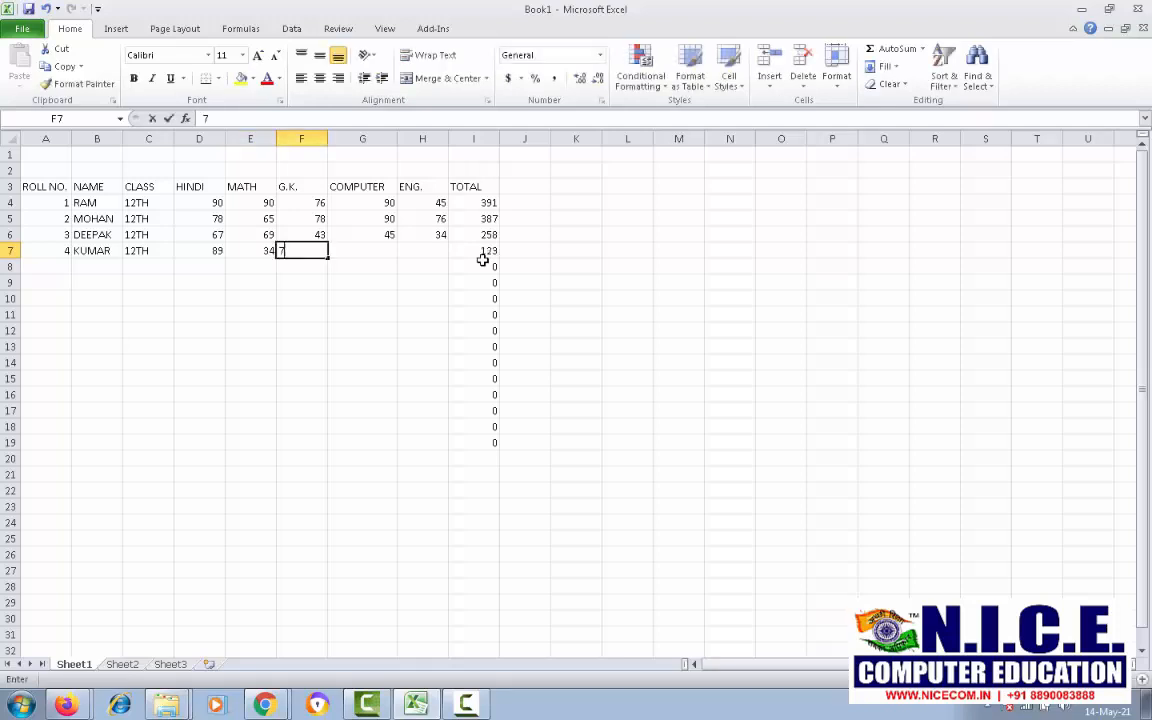
{"action": "type", "text": "6"}
{"action": "key", "text": "Tab"}
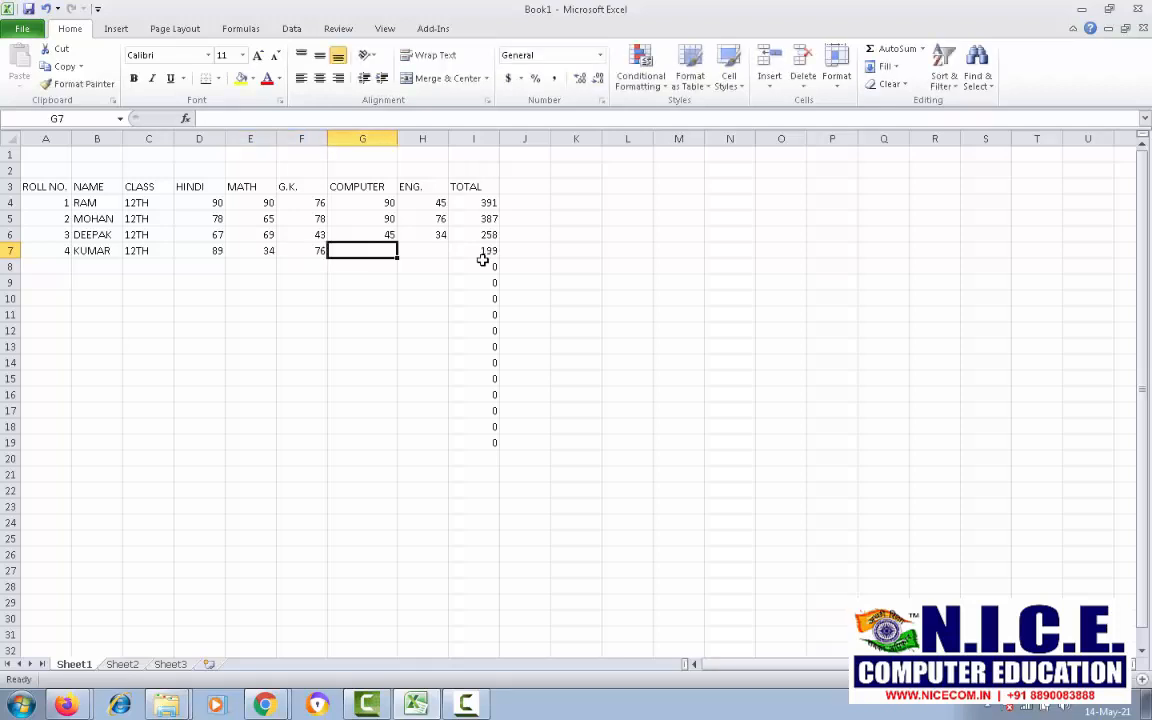
{"action": "type", "text": "89"}
{"action": "key", "text": "Tab"}
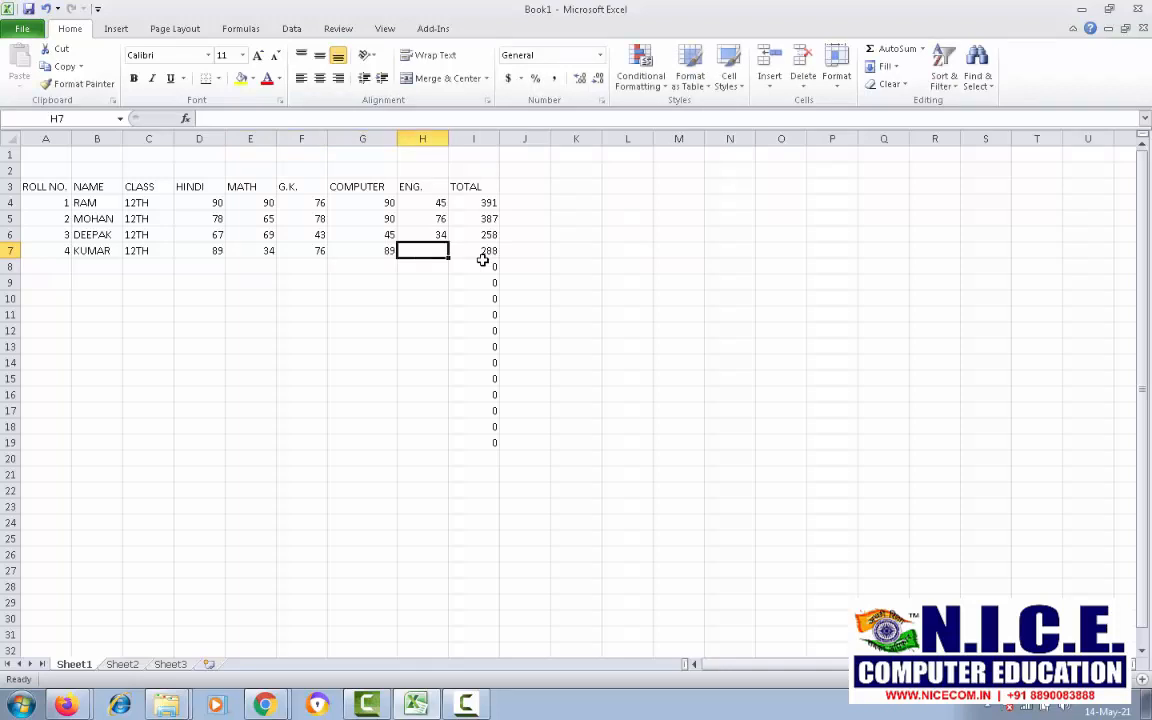
{"action": "type", "text": "76"}
{"action": "key", "text": "Tab"}
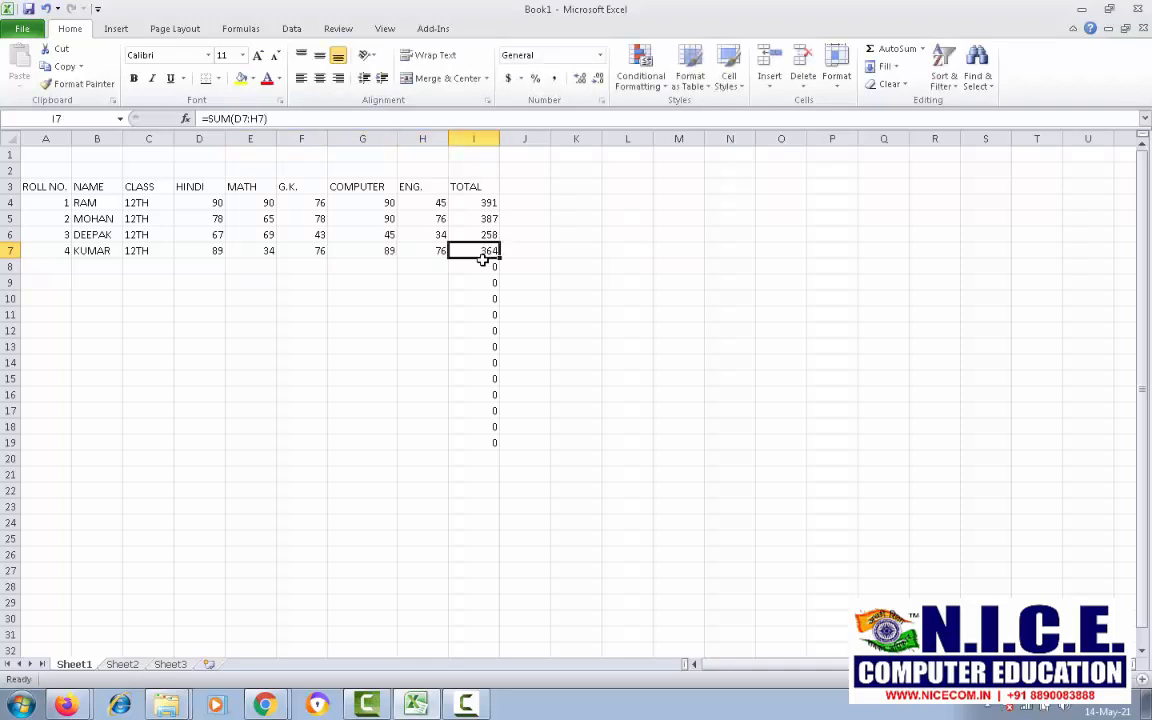